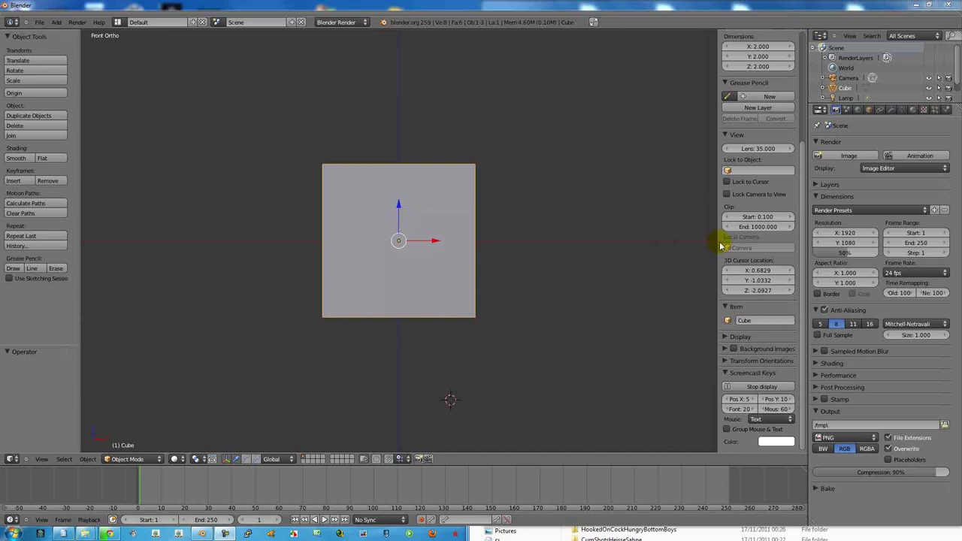
- Orbit and zoom the view to inspect the cube from a near side-on angle
middle_click_drag(401, 230, 419, 317)
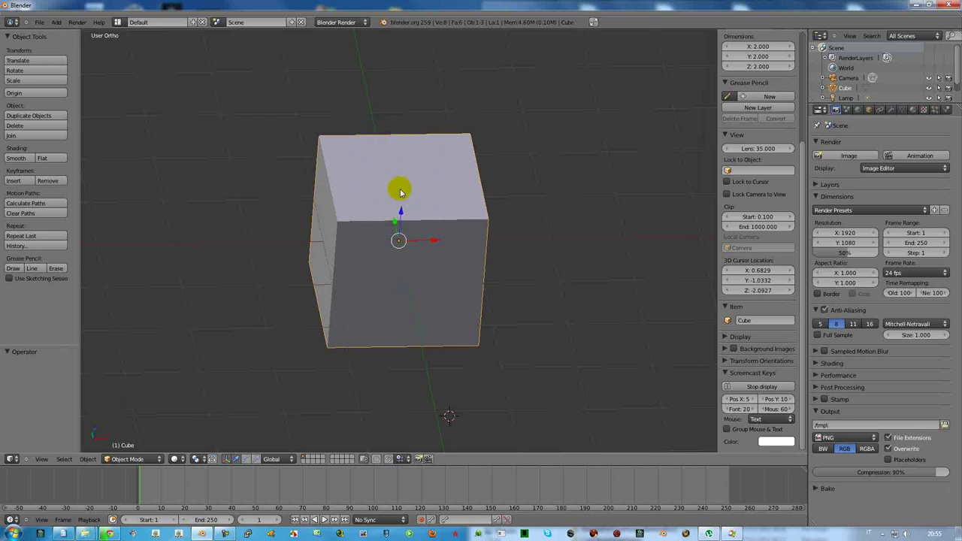
mouse_move(398, 271)
middle_mouse_down()
mouse_move(425, 210)
mouse_move(485, 230)
mouse_move(456, 188)
mouse_move(402, 224)
mouse_move(343, 155)
mouse_move(378, 198)
mouse_move(380, 237)
middle_mouse_up()
scroll(380, 237, "down", 3)
scroll(376, 233, "up", 1)
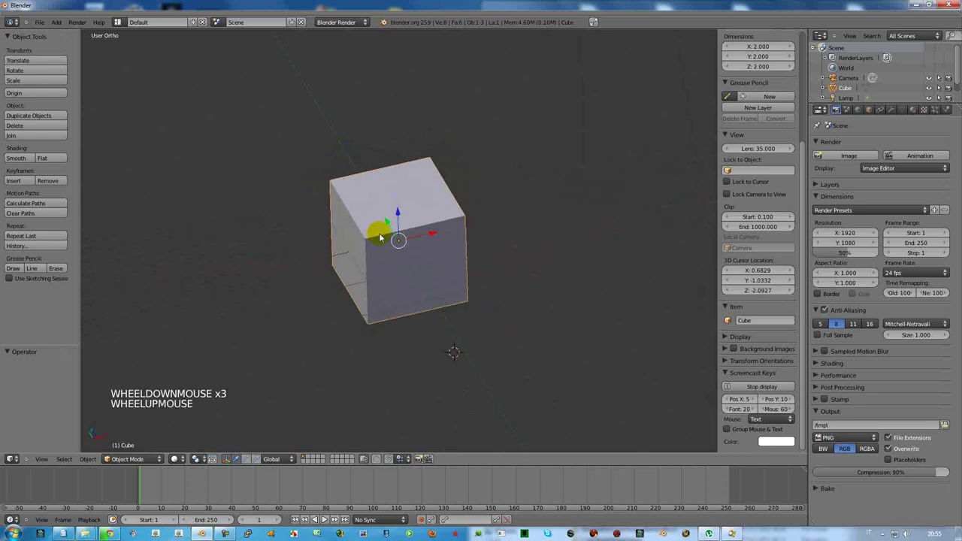
scroll(375, 233, "up", 3)
mouse_move(357, 260)
middle_mouse_down()
mouse_move(391, 168)
mouse_move(363, 160)
mouse_move(343, 198)
middle_mouse_up()
scroll(348, 208, "down", 1)
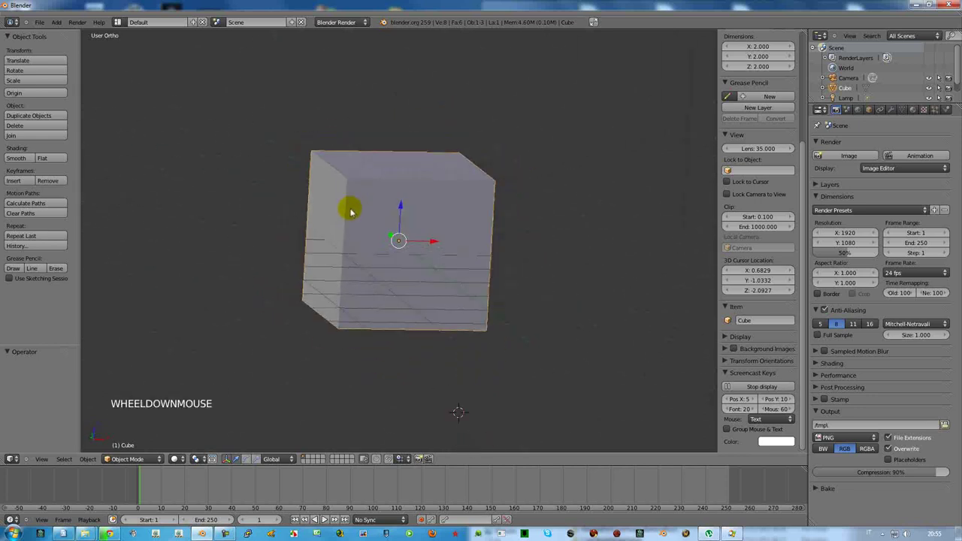
scroll(348, 213, "down", 1)
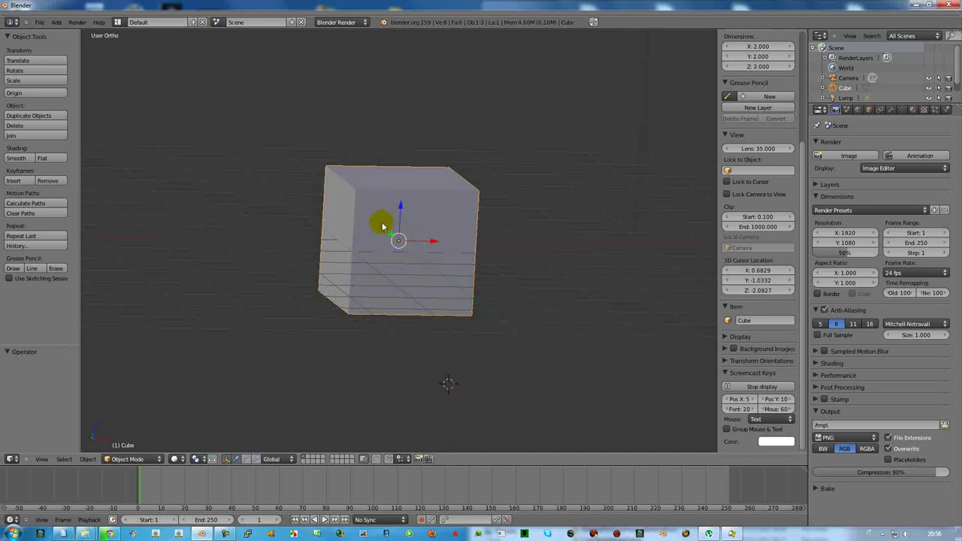
scroll(380, 221, "down", 2)
scroll(383, 226, "up", 1)
scroll(383, 225, "up", 1)
scroll(382, 227, "down", 1)
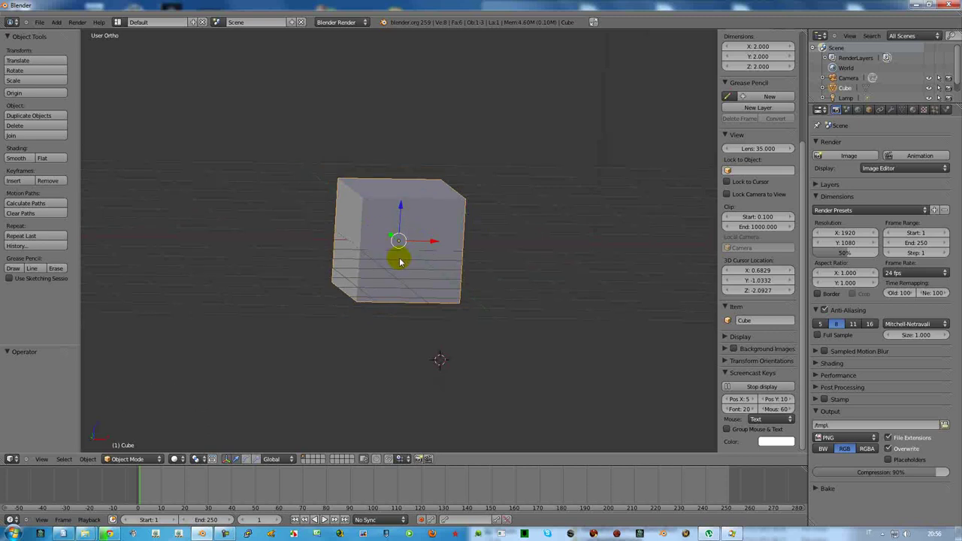
- Add a plane scaled to about 10 × 10 under the cube, then render to show the shadow
key("shift+a")
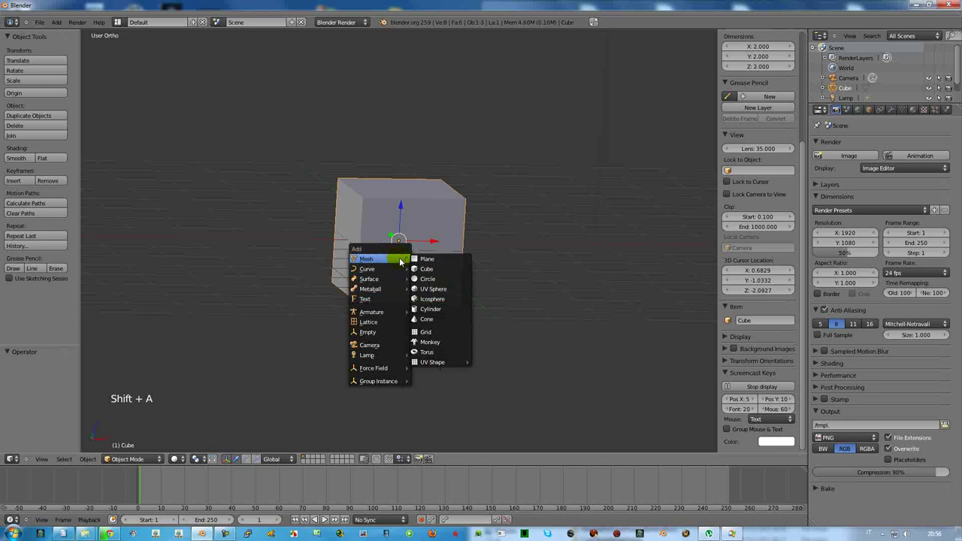
left_click(432, 261)
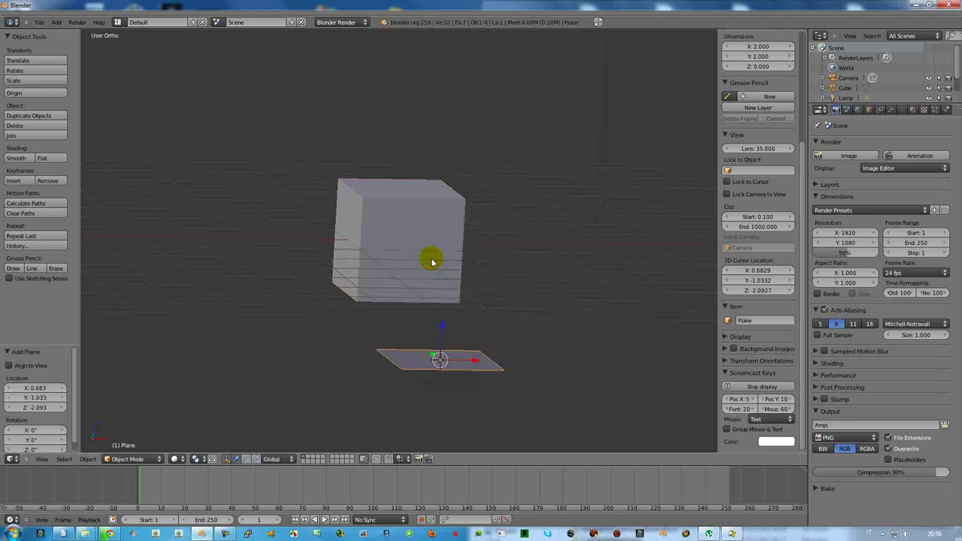
key("s")
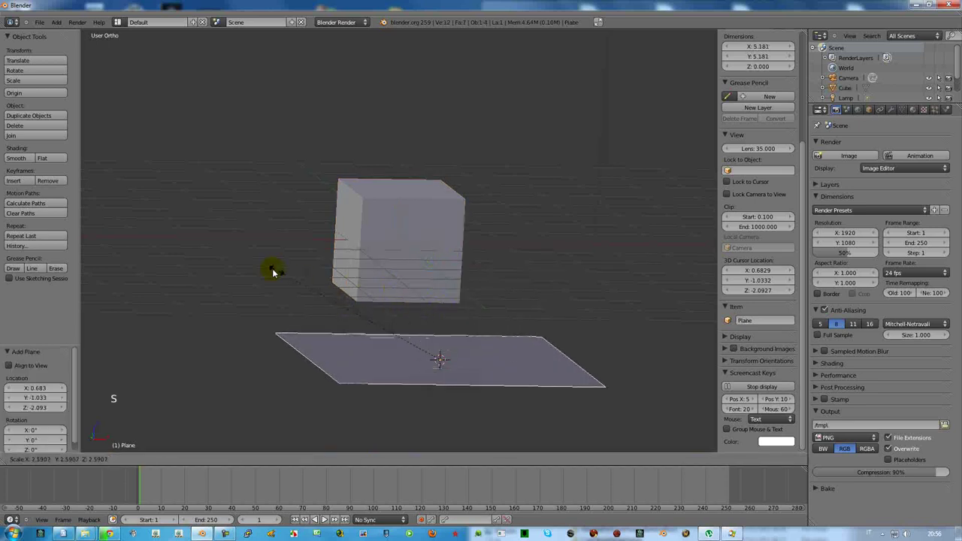
left_click(109, 217)
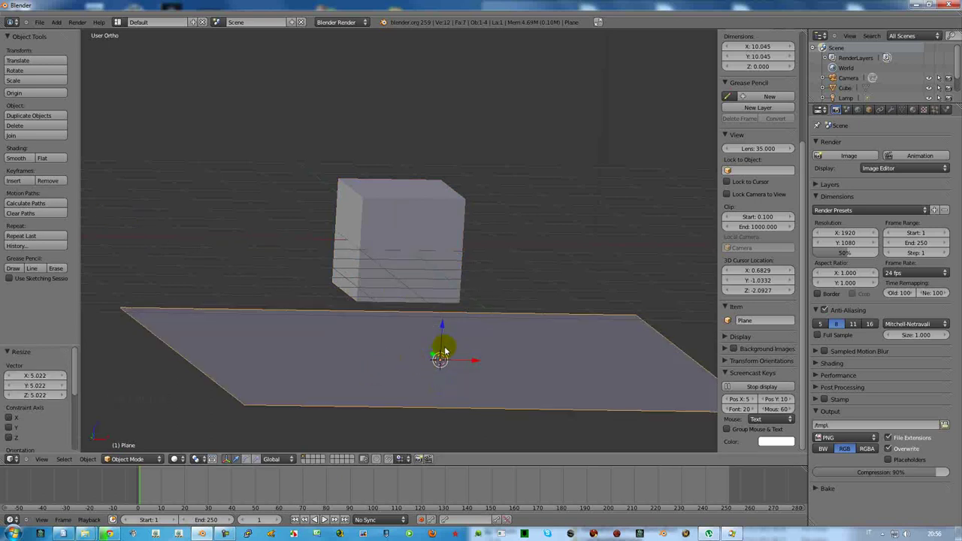
key("F12")
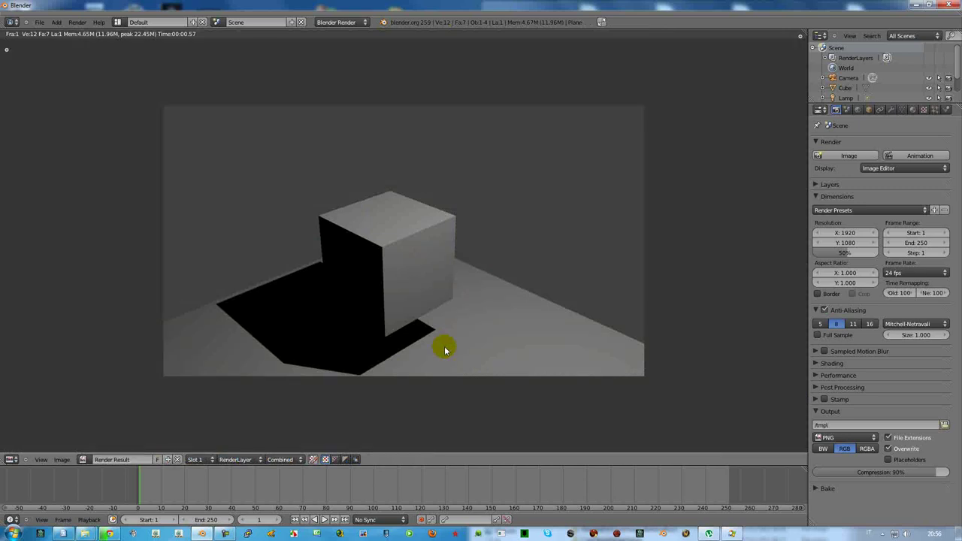
- Close the Render Result to get back to the 3D viewport
key("Escape")
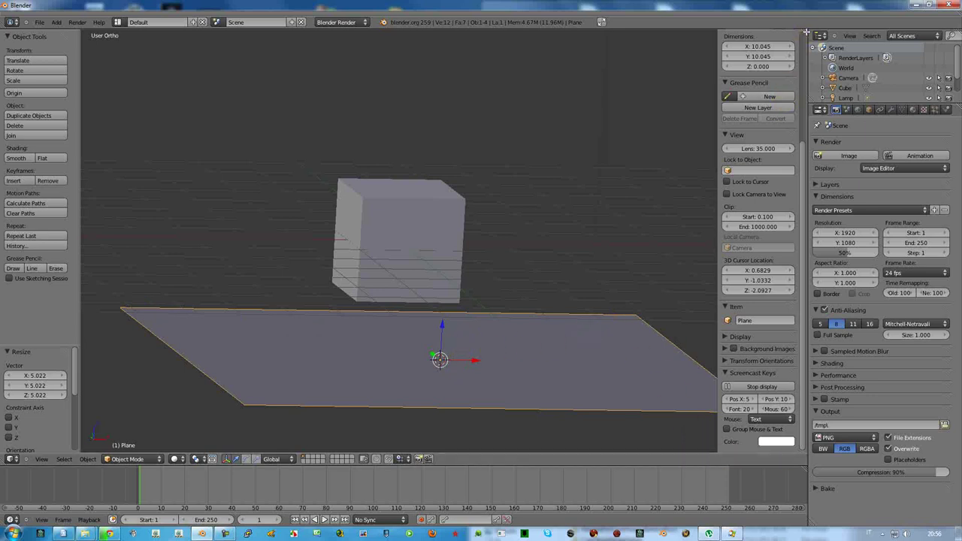
- Split the 3D view and make the right-hand area a UV/Image Editor
left_click_drag(805, 32, 643, 27)
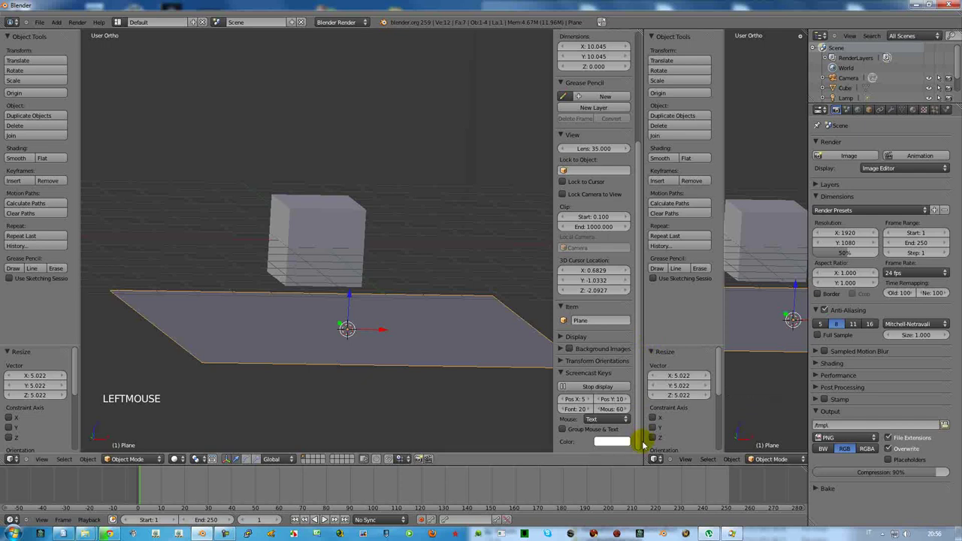
double_click(644, 463)
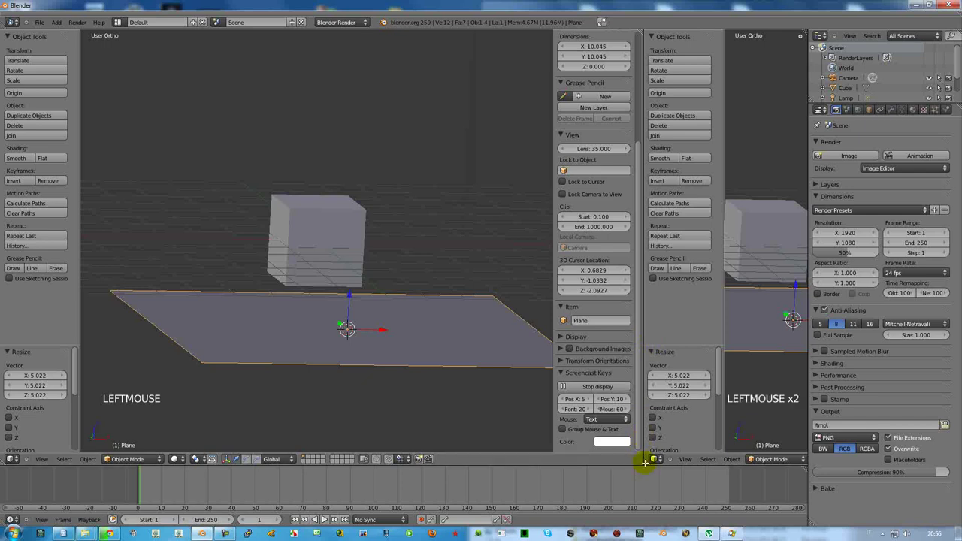
left_click(656, 458)
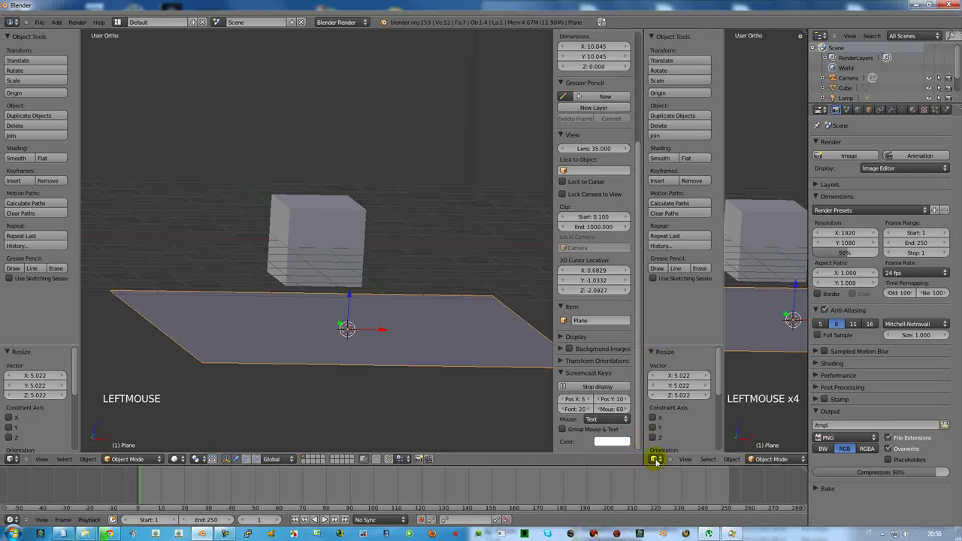
left_click(678, 393)
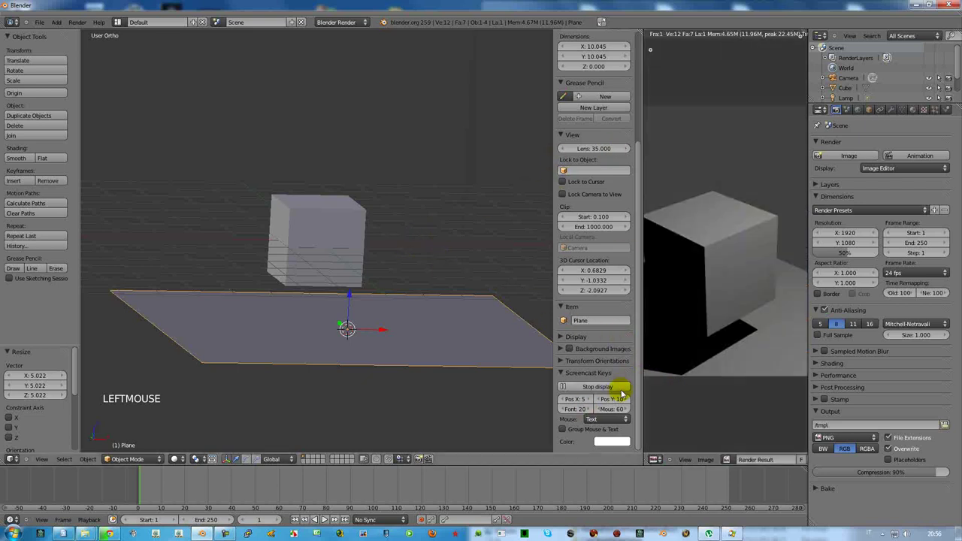
- Turn off the on-screen key display and put the plane into Edit Mode
left_click(610, 387)
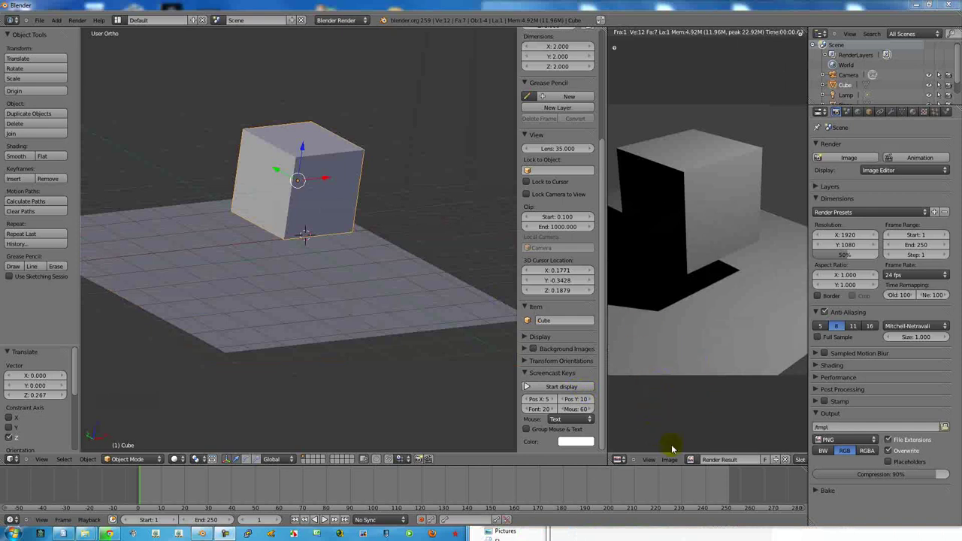
right_click(293, 299)
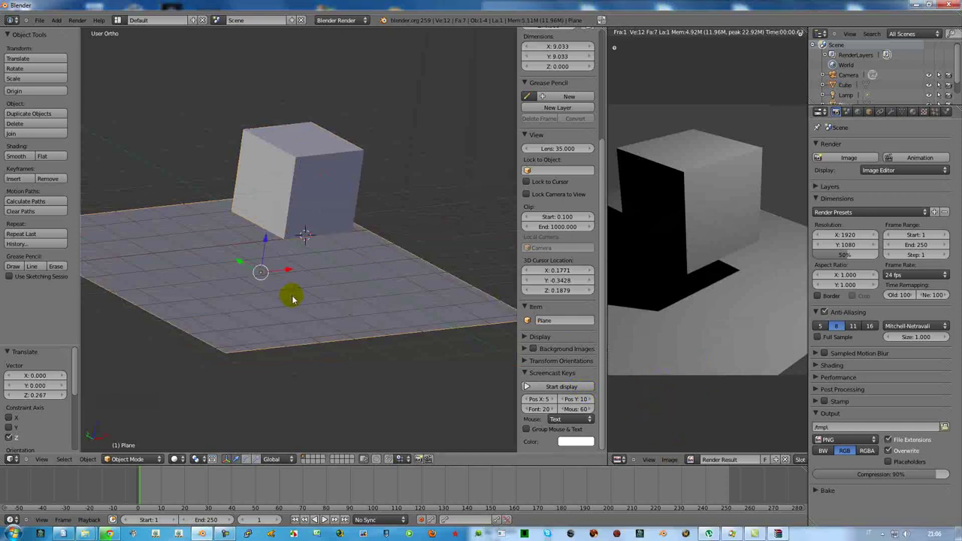
key("Tab")
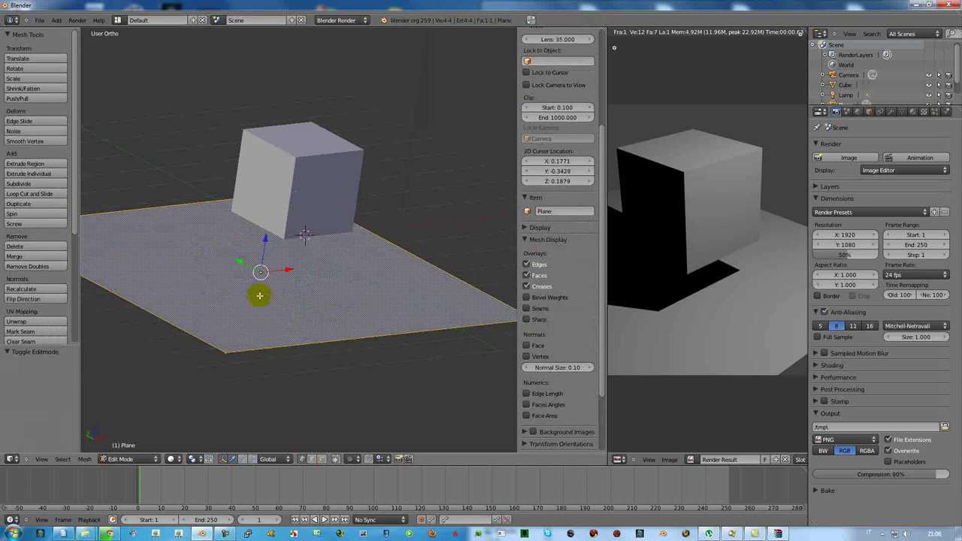
- Open cielo.jpg from the anforavinaria folder in the image editor
left_click(669, 459)
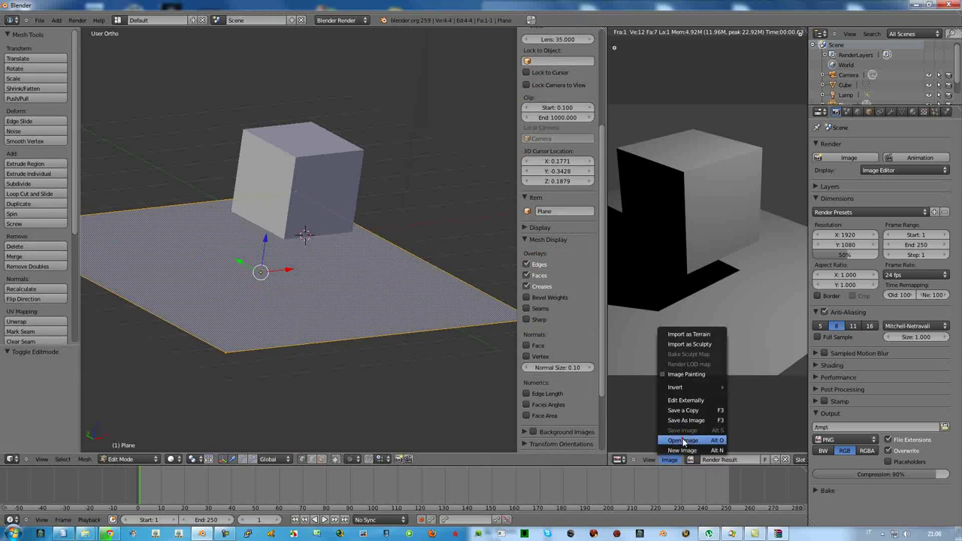
left_click(683, 442)
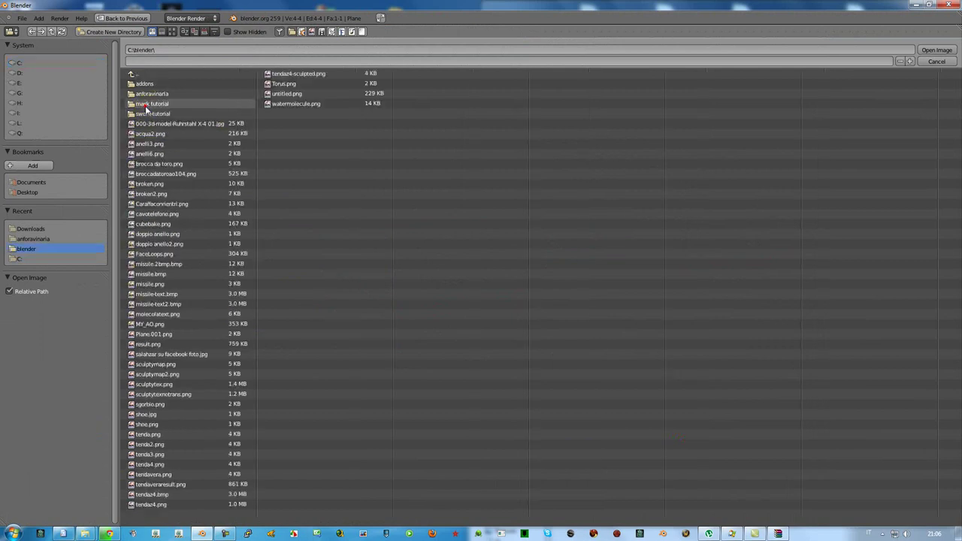
left_click(146, 93)
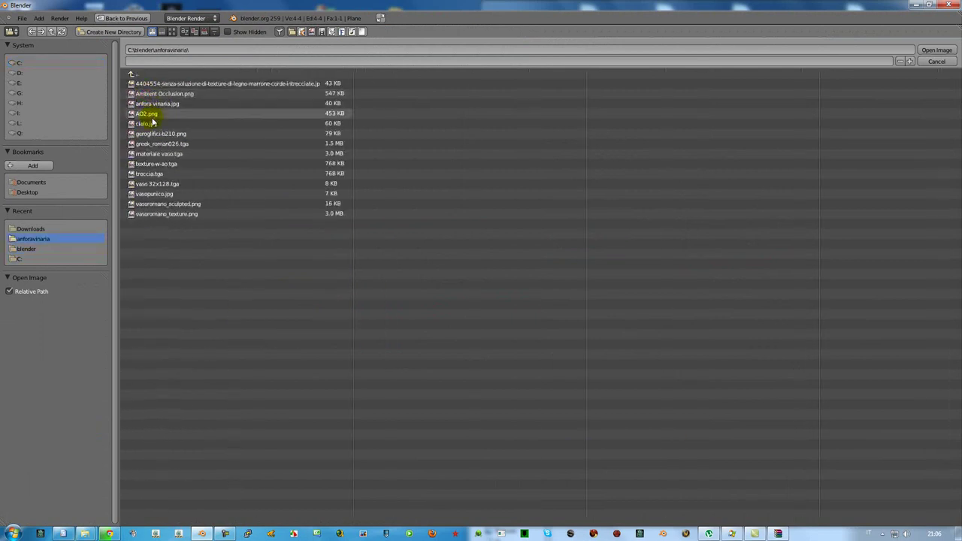
double_click(151, 124)
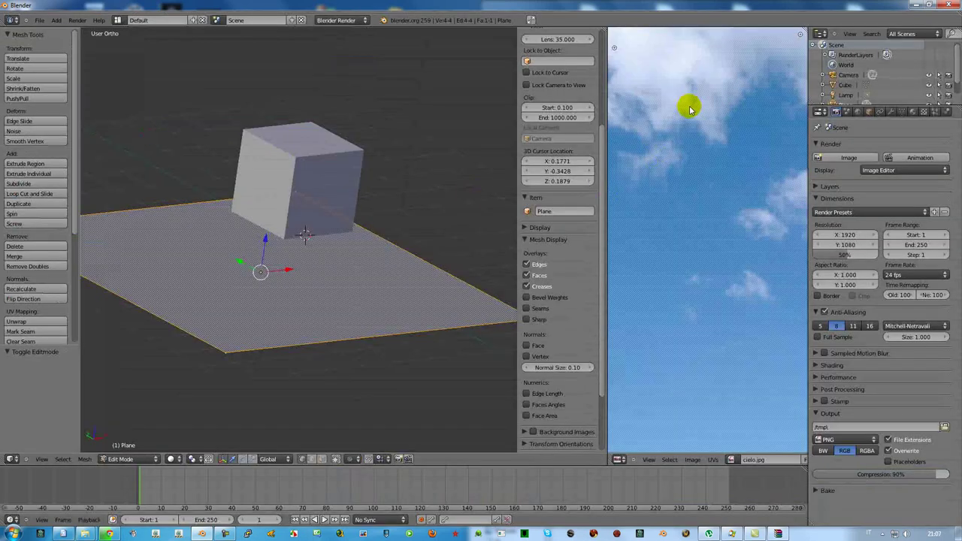
scroll(684, 231, "down", 2)
scroll(684, 231, "down", 1)
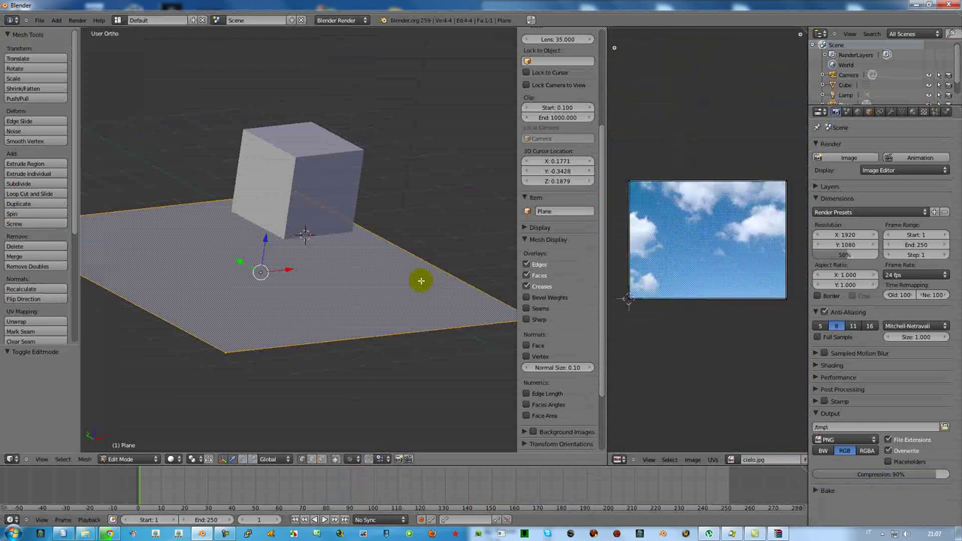
- Unwrap the plane's mesh and select all its UVs over the cielo.jpg image
key("u")
left_click(279, 267)
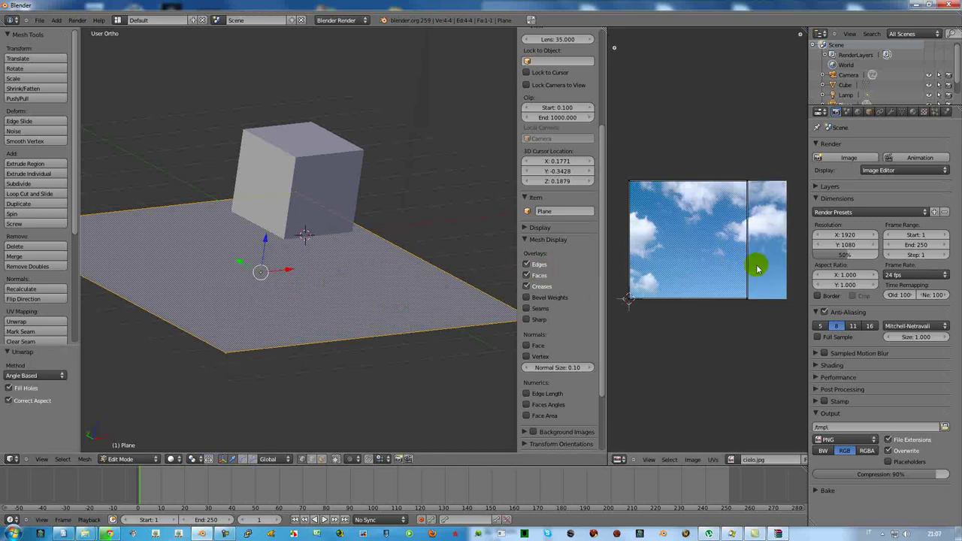
key("a")
right_click(734, 261)
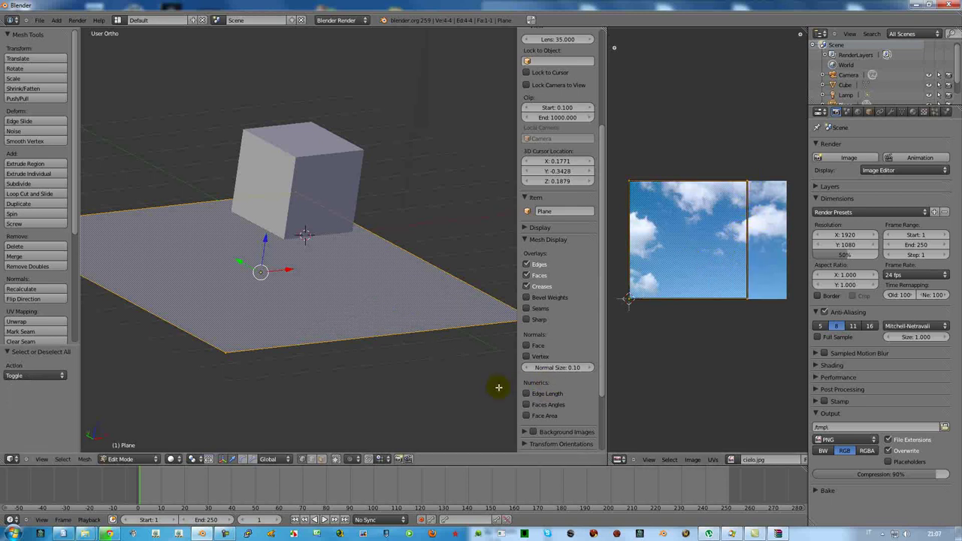
left_click(181, 460)
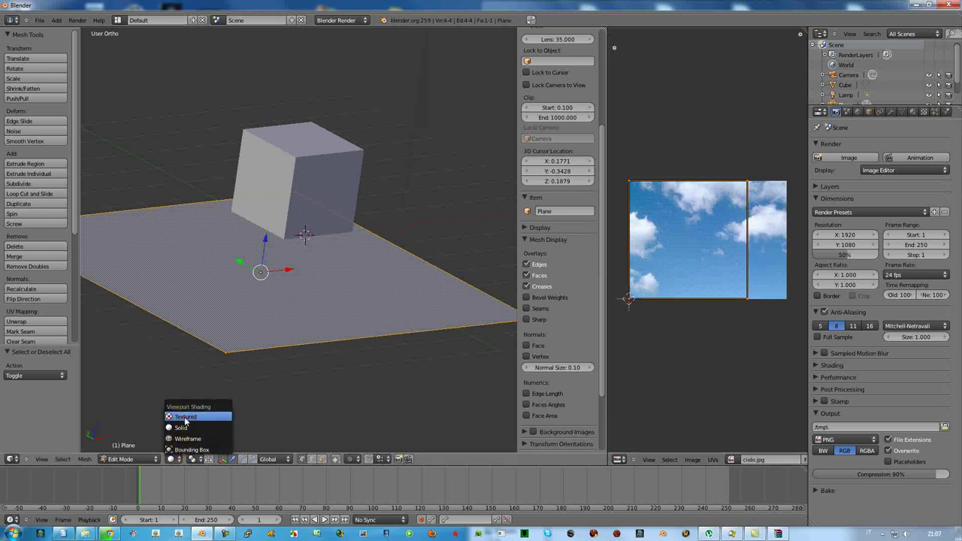
- Switch the viewport to textured shading and adjust a single UV corner
left_click(185, 419)
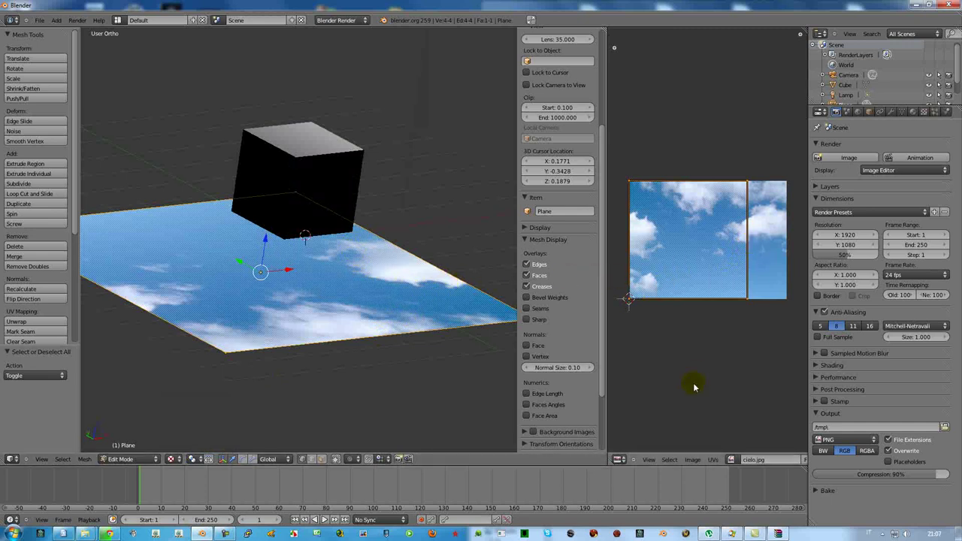
left_click(314, 460)
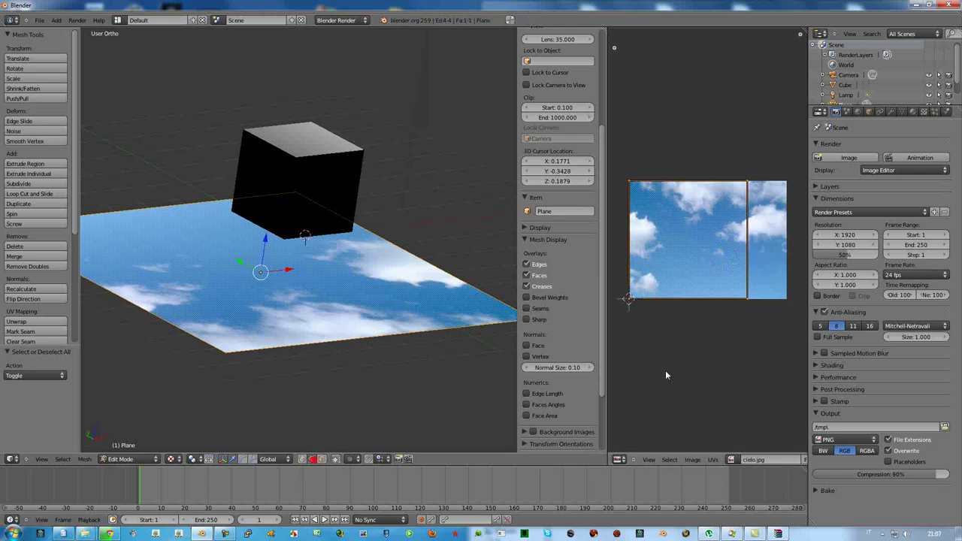
right_click(748, 249)
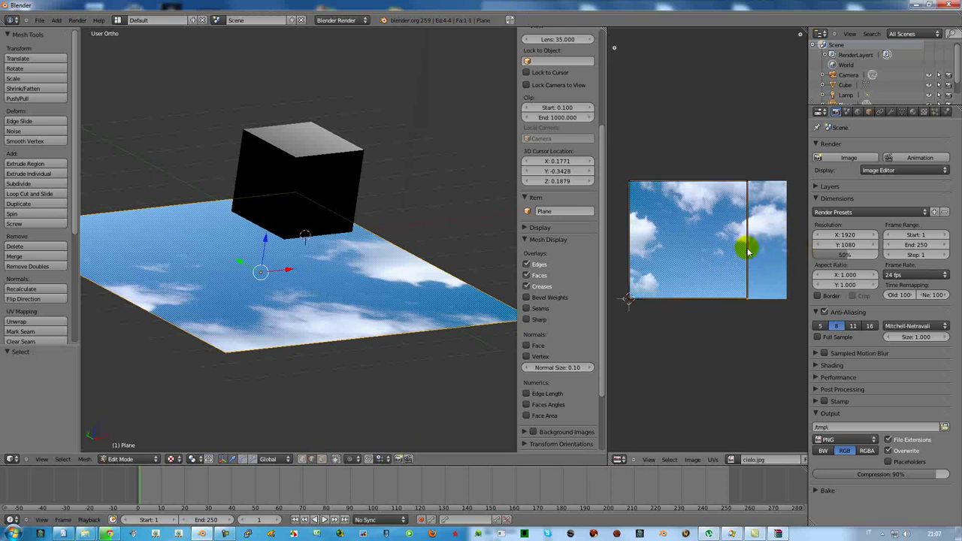
key("g")
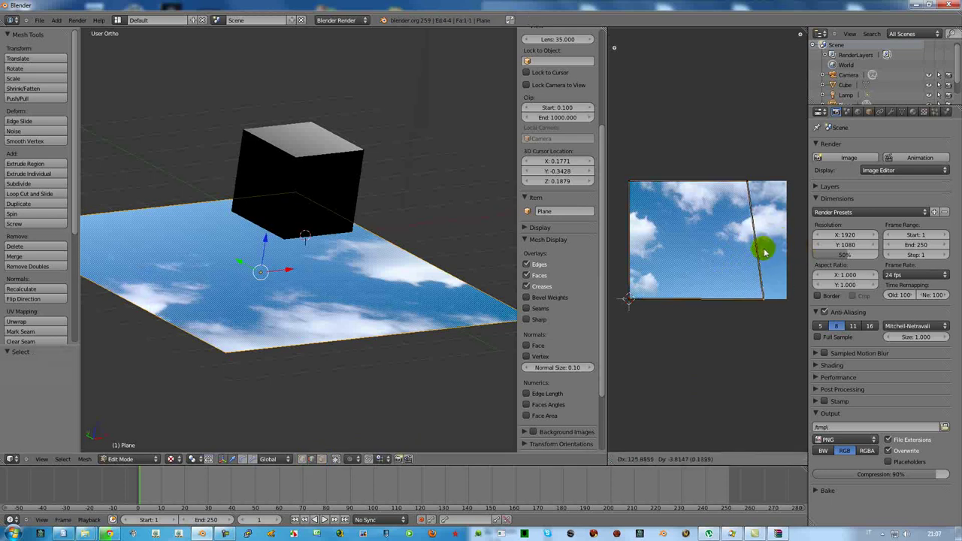
left_click(751, 250)
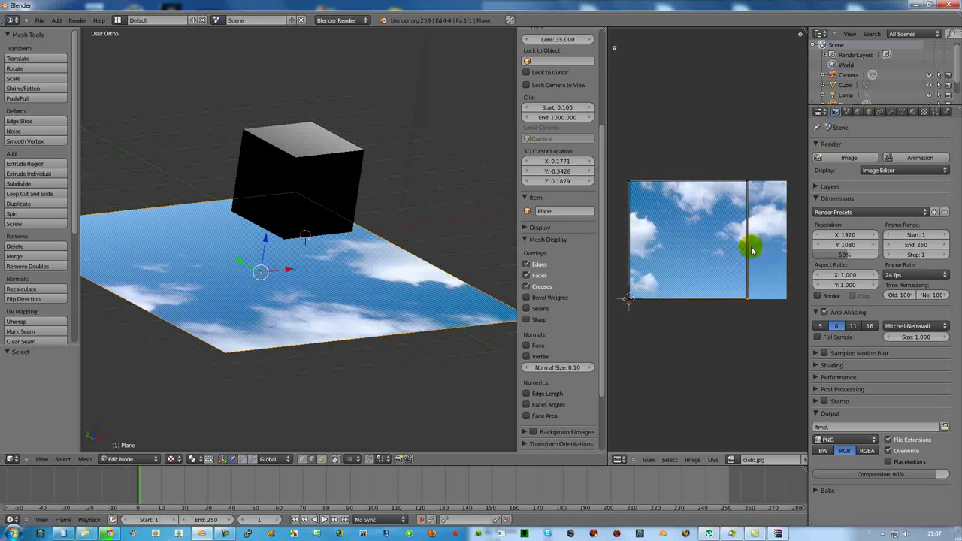
- Box-select the right UV edge and move it 0.331 along X to the image's right border
key("b")
mouse_move(724, 157)
left_mouse_down()
mouse_move(761, 317)
mouse_move(757, 301)
left_mouse_up()
key("g")
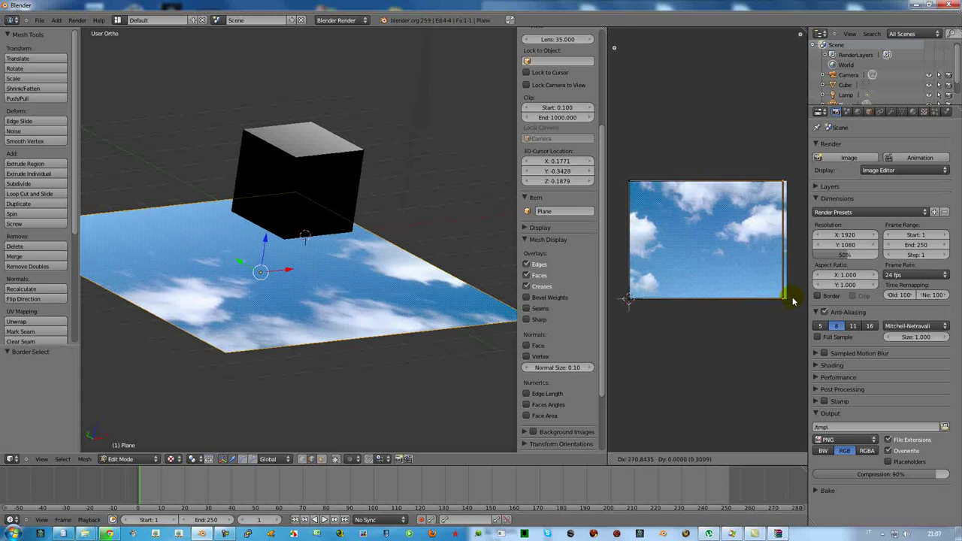
left_click(793, 301)
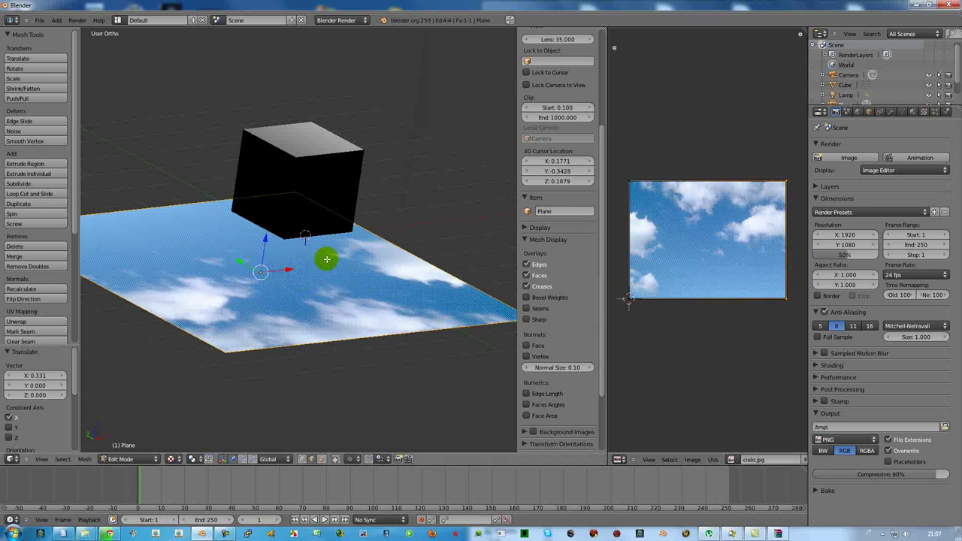
- Orbit lower around the scene to view the sky-textured plane beneath the black cube
mouse_move(258, 278)
middle_mouse_down()
mouse_move(274, 274)
mouse_move(268, 290)
mouse_move(243, 296)
mouse_move(247, 273)
mouse_move(292, 288)
mouse_move(215, 295)
mouse_move(273, 300)
mouse_move(247, 296)
mouse_move(339, 166)
mouse_move(290, 278)
mouse_move(268, 303)
mouse_move(287, 250)
mouse_move(248, 293)
mouse_move(254, 284)
middle_mouse_up()
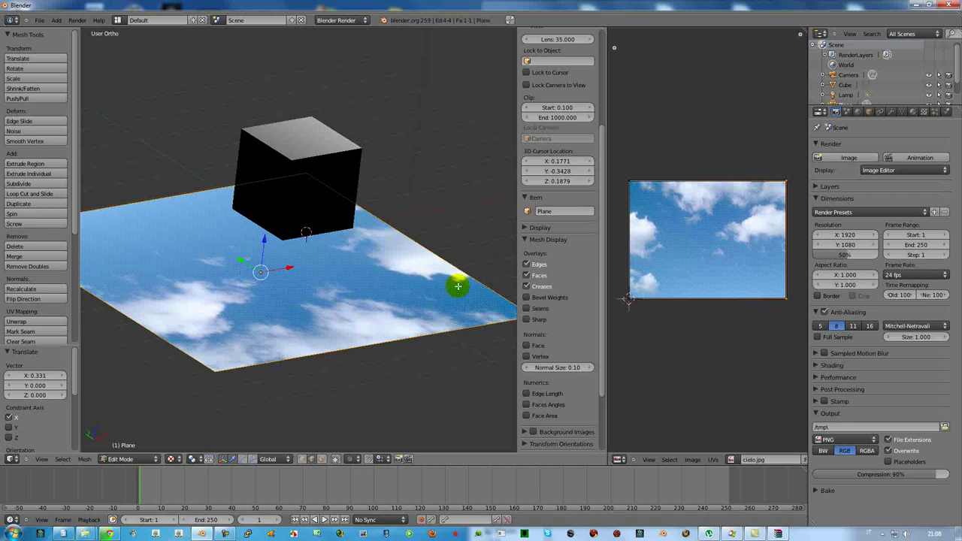
mouse_move(293, 283)
middle_mouse_down()
mouse_move(339, 205)
mouse_move(313, 245)
mouse_move(358, 263)
mouse_move(315, 323)
middle_mouse_up()
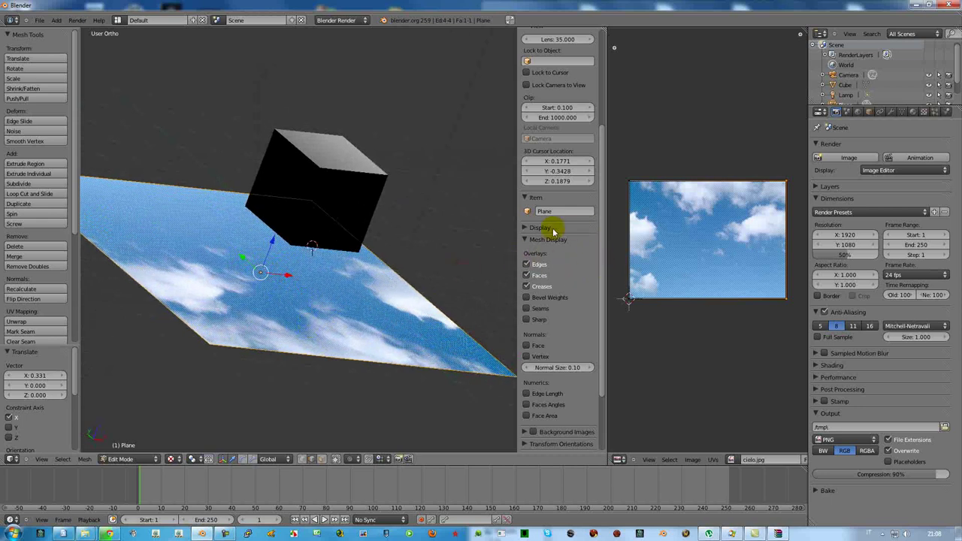
- Turn on face normal display in Mesh Display with Normal Size 1.06
left_click(528, 229)
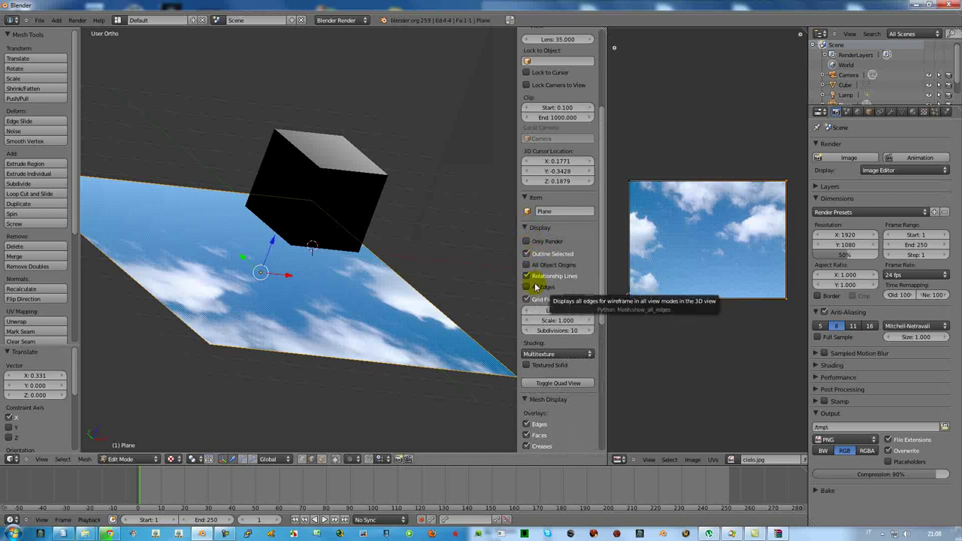
left_click_drag(601, 260, 590, 304)
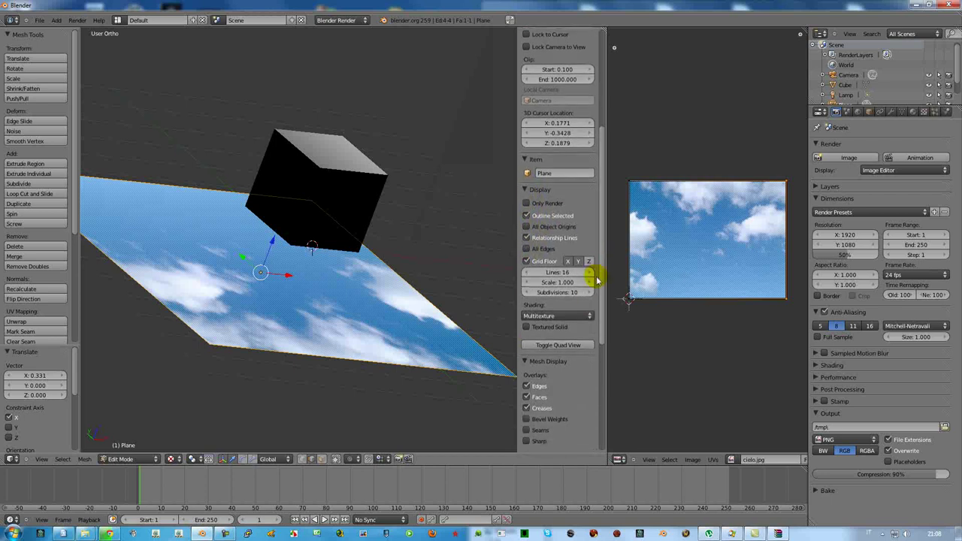
scroll(586, 323, "down", 2)
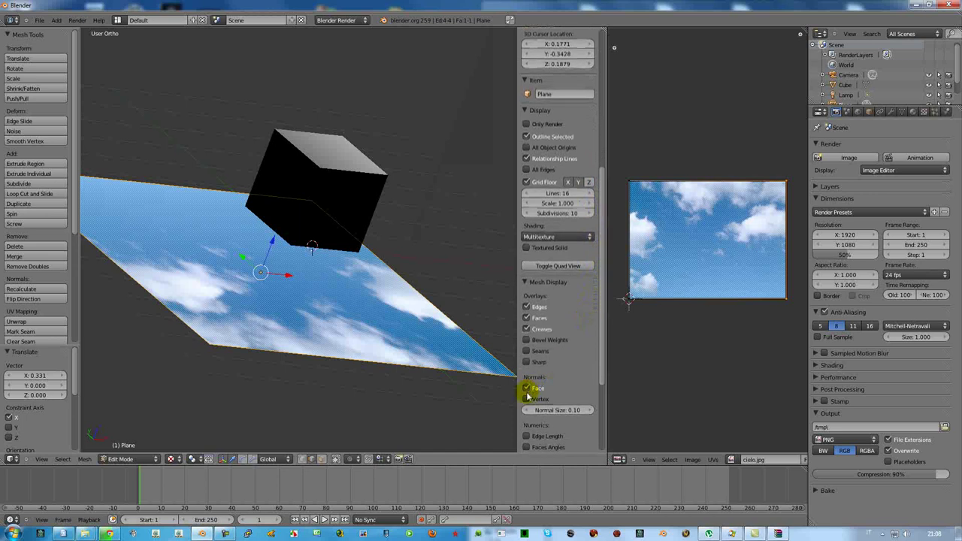
left_click_drag(536, 411, 550, 411)
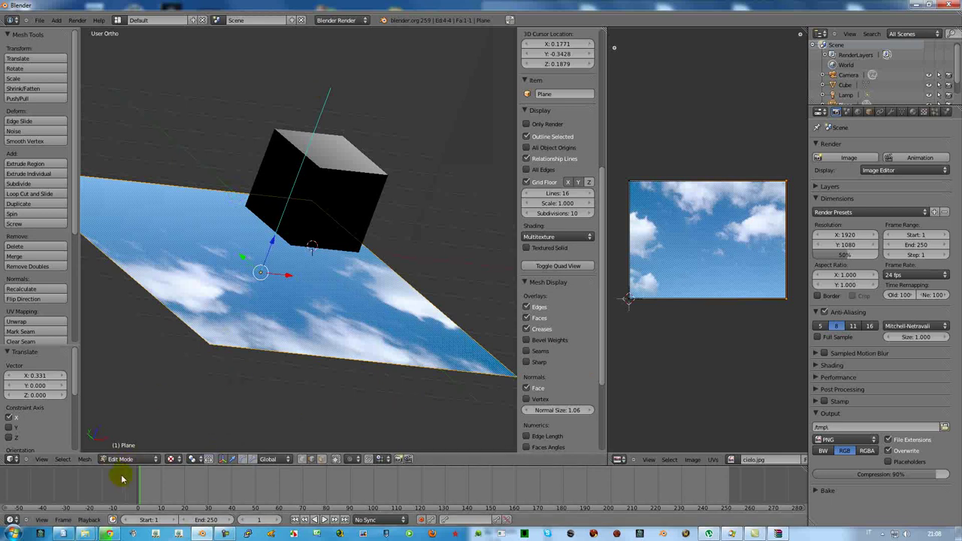
- Flip the plane's normals and orbit around to see which side shows the sky
left_click(84, 459)
mouse_move(94, 298)
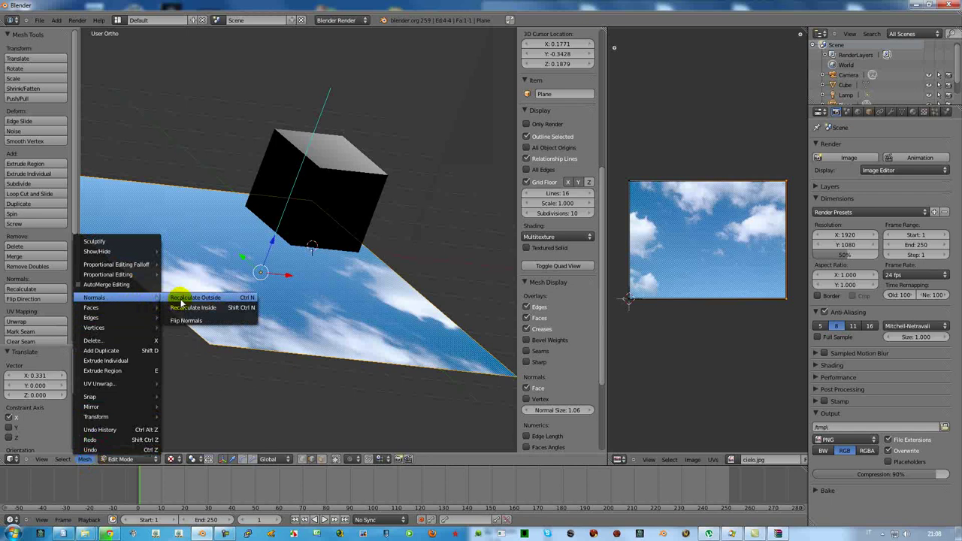
left_click(187, 323)
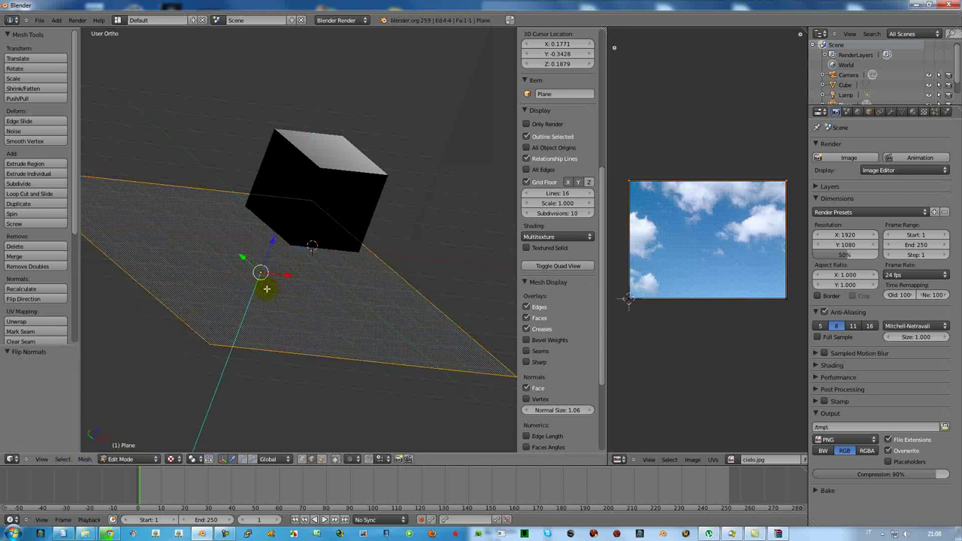
mouse_move(282, 308)
middle_mouse_down()
mouse_move(339, 198)
mouse_move(296, 316)
mouse_move(337, 229)
mouse_move(273, 281)
mouse_move(330, 263)
mouse_move(286, 328)
mouse_move(308, 294)
mouse_move(298, 319)
mouse_move(318, 247)
mouse_move(274, 311)
middle_mouse_up()
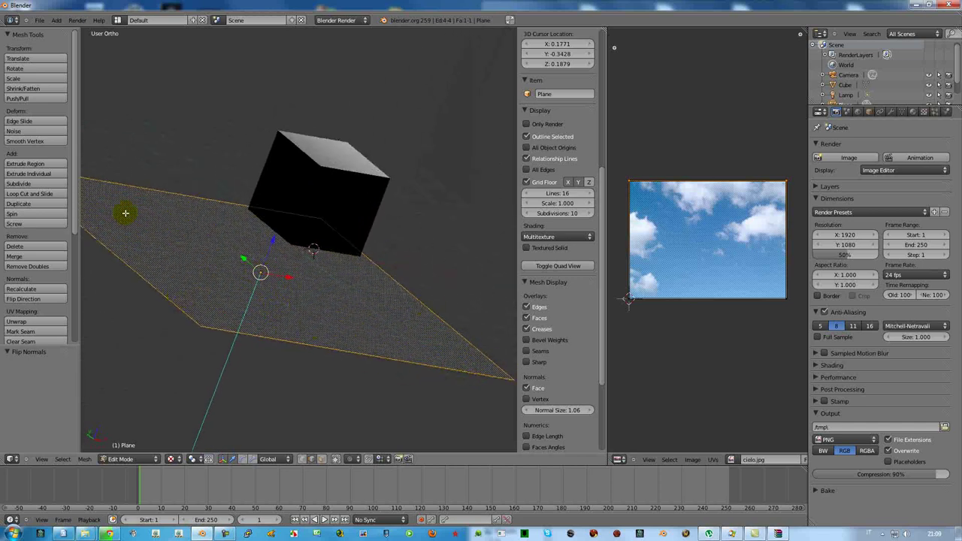
mouse_move(282, 290)
middle_mouse_down()
mouse_move(323, 197)
mouse_move(297, 282)
mouse_move(229, 314)
middle_mouse_up()
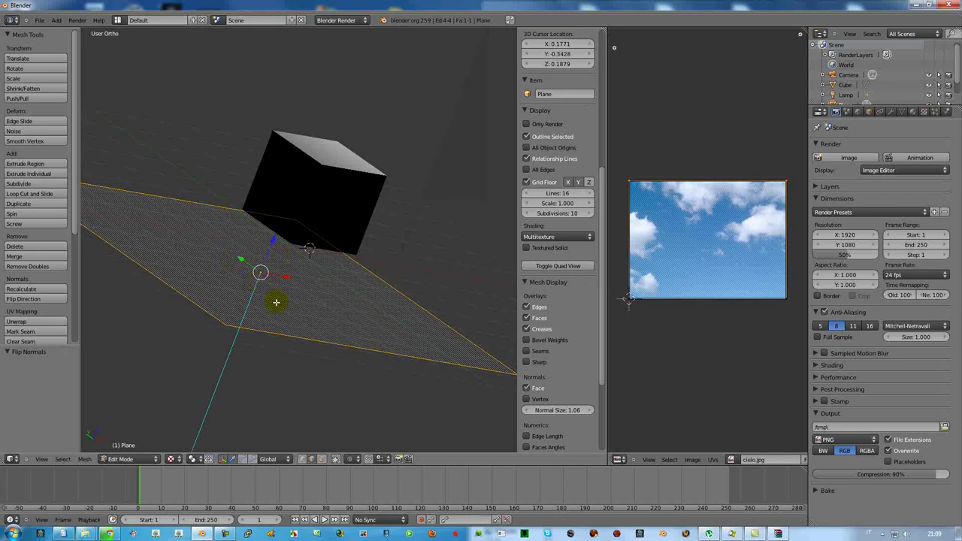
- Flip the normals back, return to Object Mode, and select the cube
left_click(83, 459)
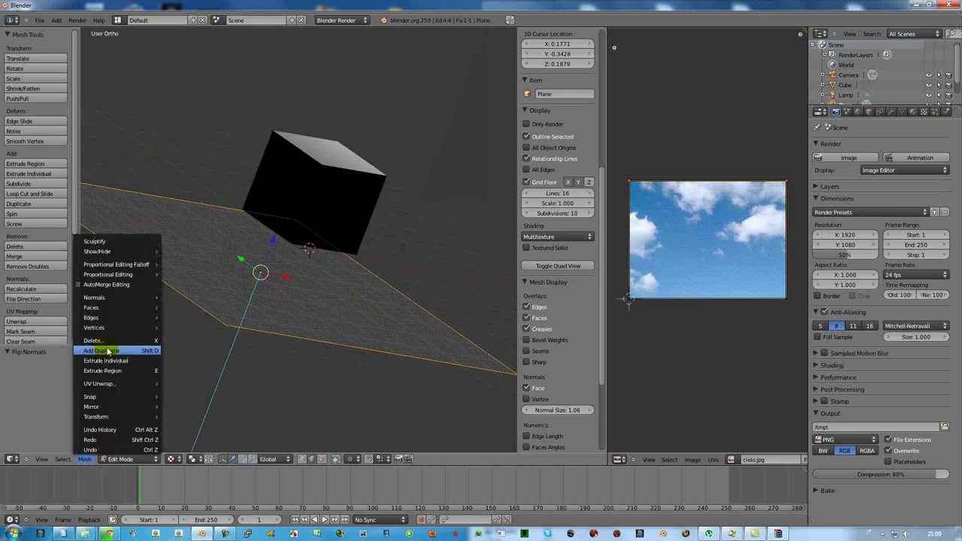
mouse_move(95, 298)
left_click(191, 320)
mouse_move(272, 281)
middle_mouse_down()
mouse_move(220, 292)
mouse_move(248, 314)
middle_mouse_up()
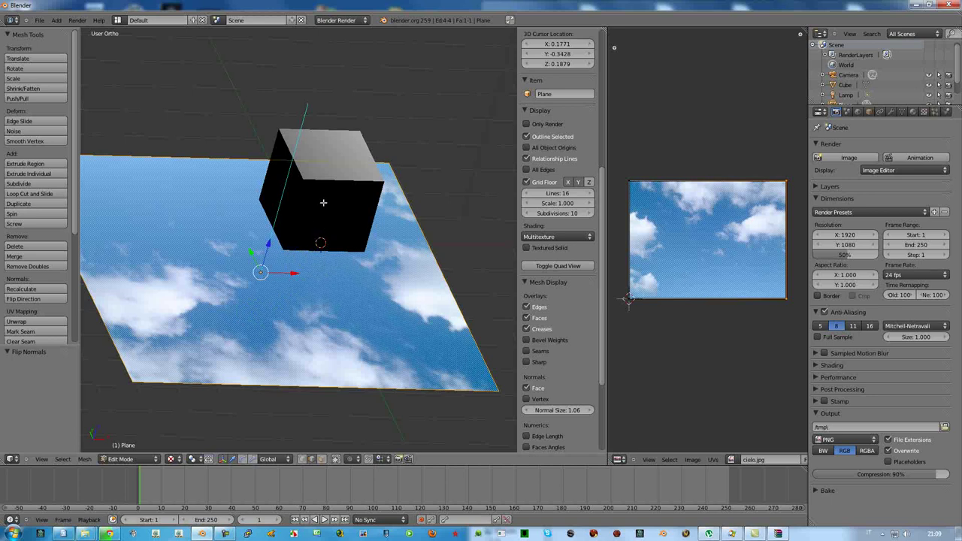
key("Tab")
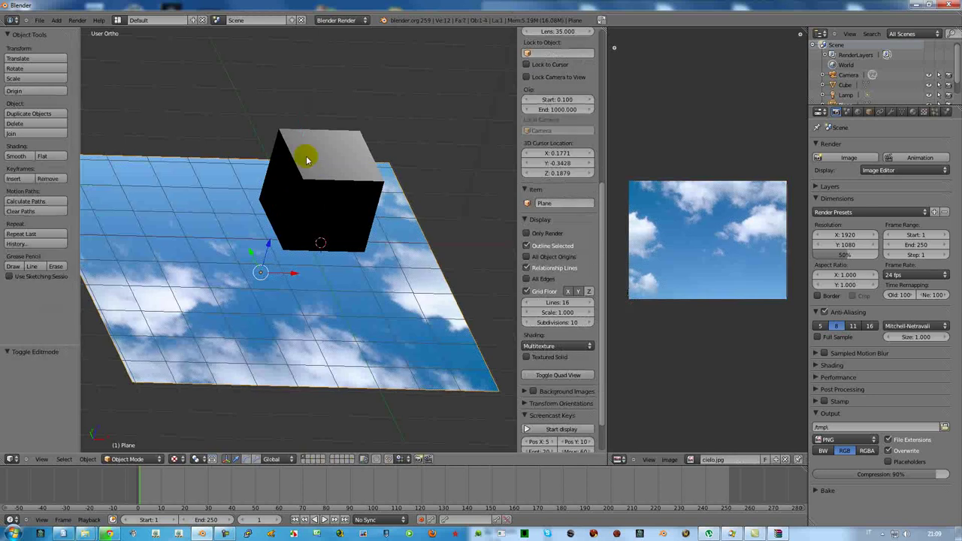
right_click(325, 192)
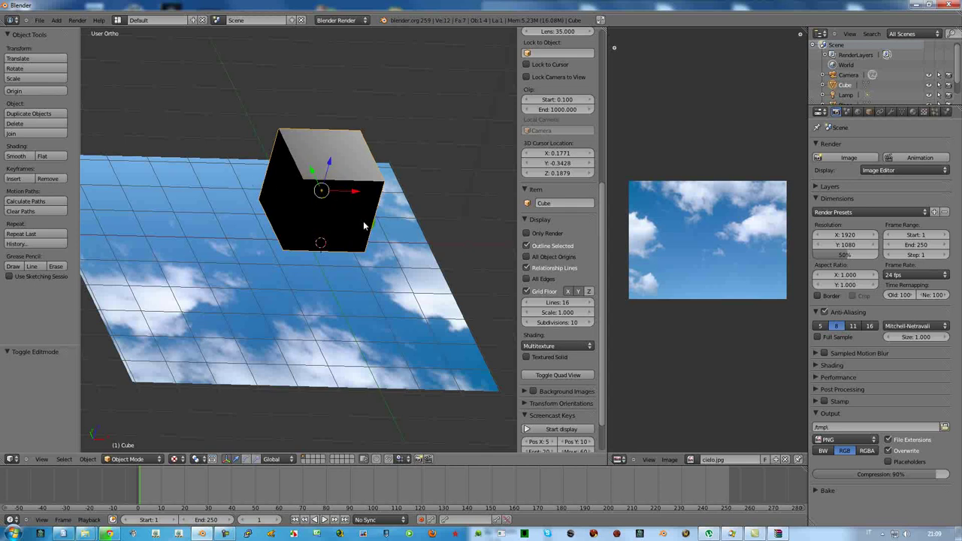
- Add a Subdivision Surface modifier to the cube with viewport level 5
left_click(892, 112)
left_click(829, 157)
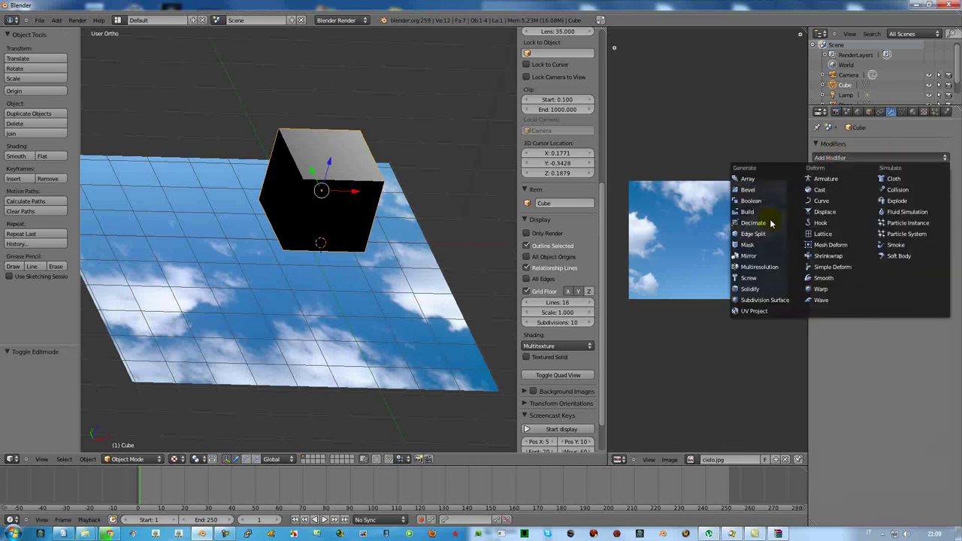
left_click(760, 300)
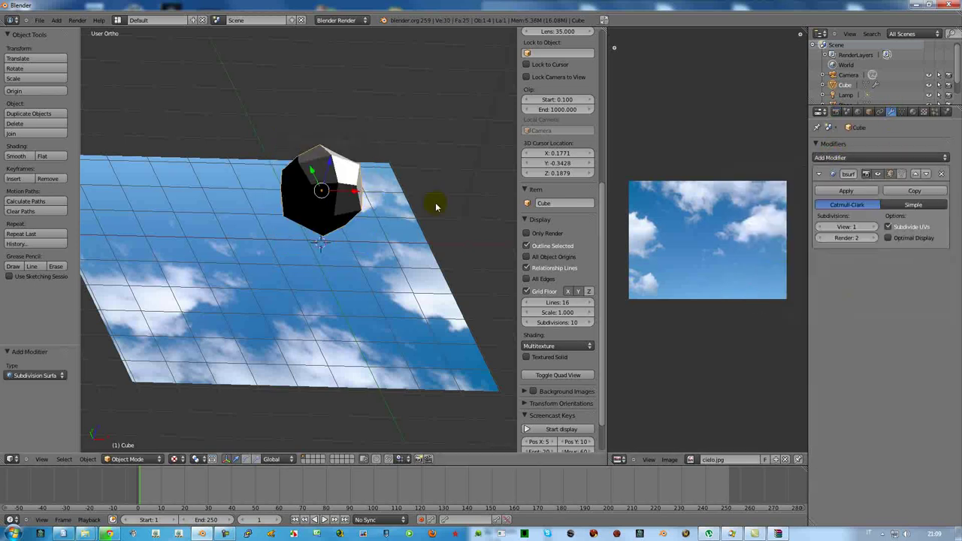
left_click(873, 227)
left_click(873, 227)
left_click(874, 227)
left_click(874, 227)
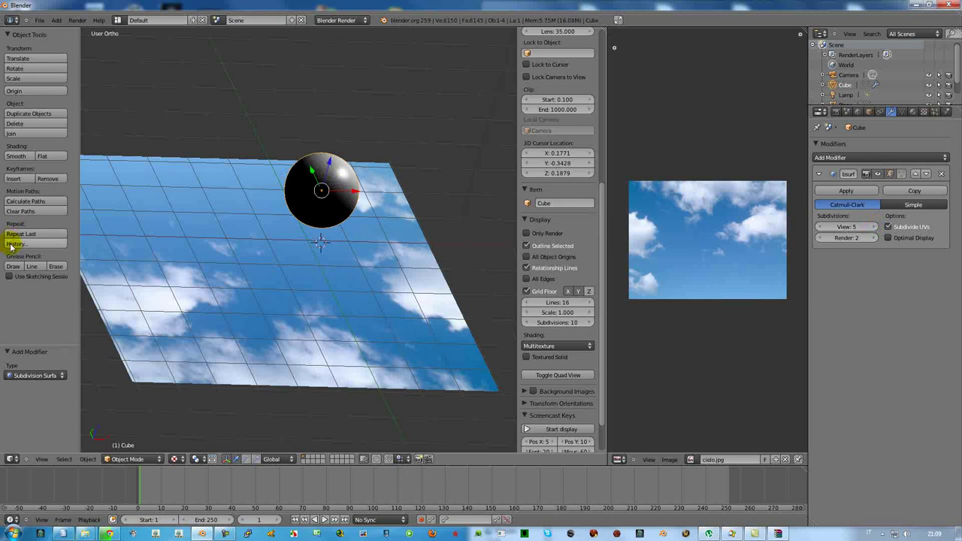
left_click(25, 266)
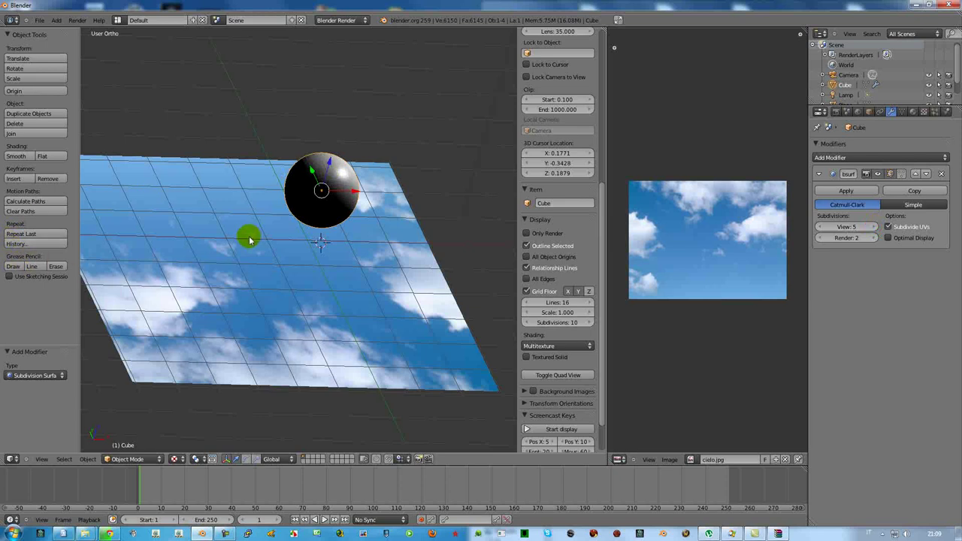
- Shade the sphere smooth, test-render it, and return to Object Mode
key("Tab")
scroll(67, 248, "down", 3)
scroll(65, 275, "down", 2)
left_click(17, 262)
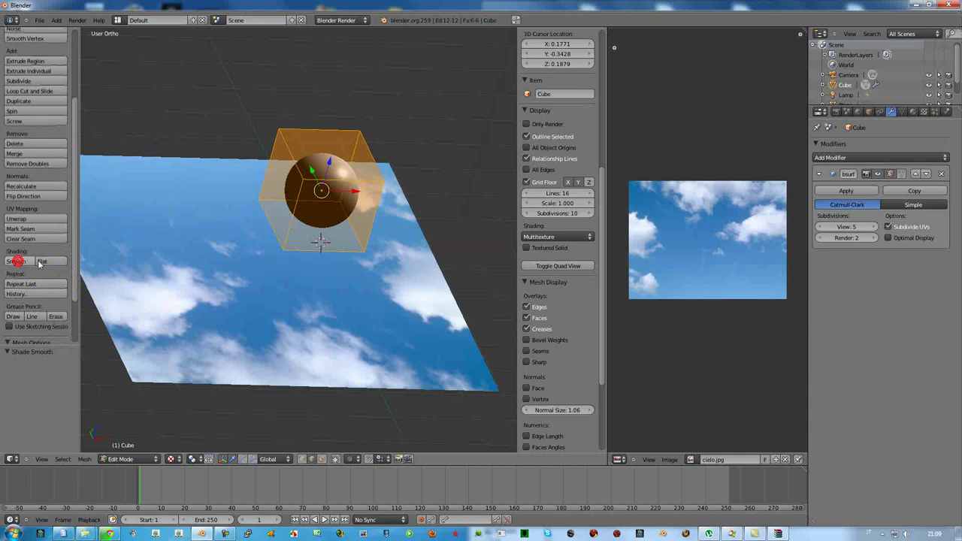
key("F12")
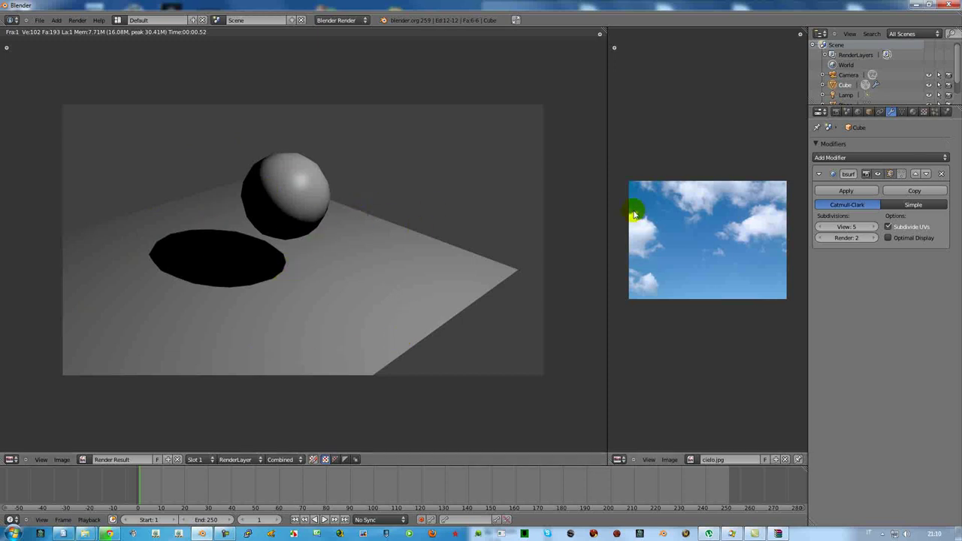
key("Escape")
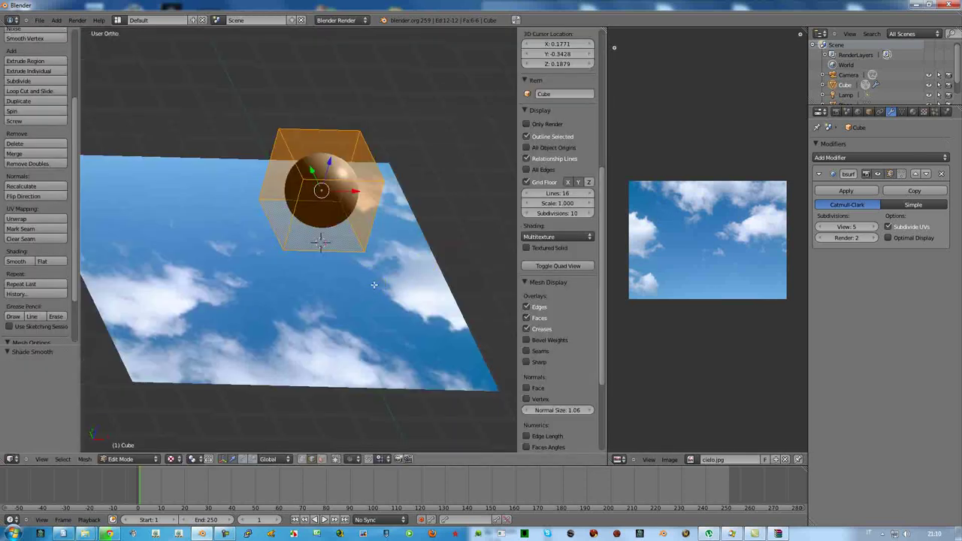
key("Tab")
- Select the plane, give it a new material and add a new texture
right_click(326, 282)
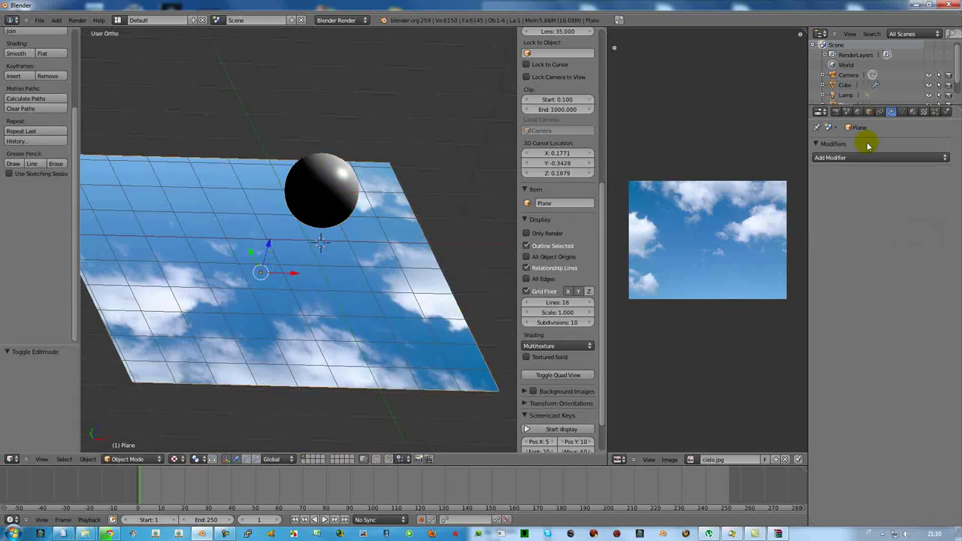
left_click(912, 112)
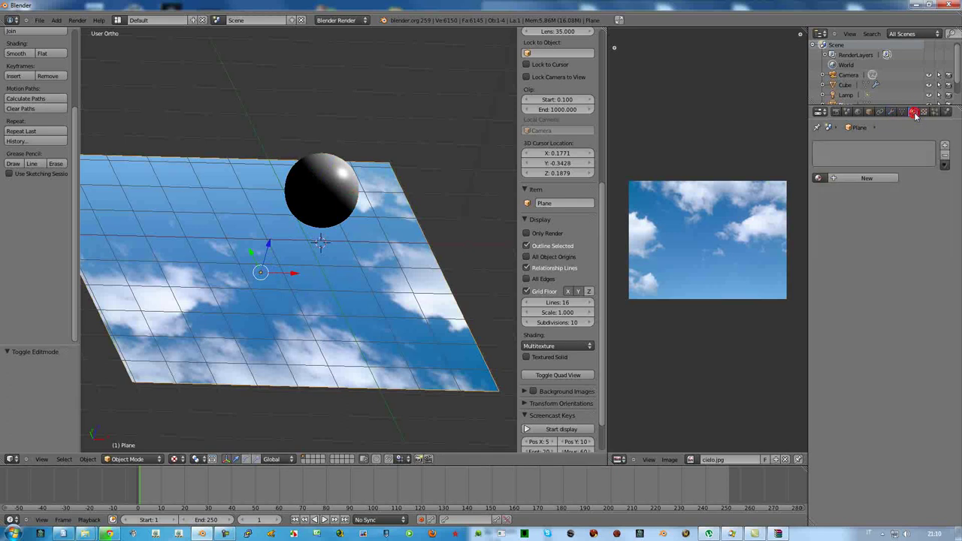
left_click(859, 178)
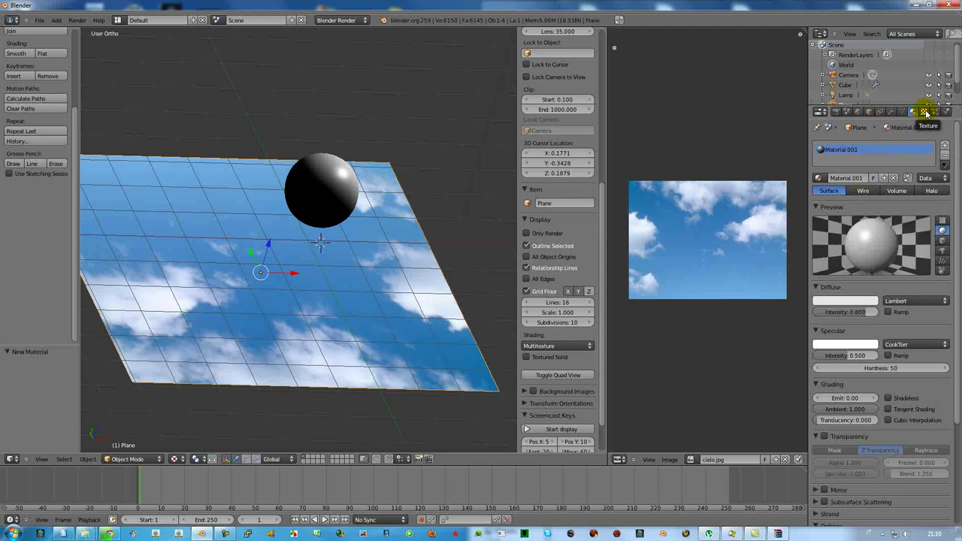
left_click(925, 113)
left_click(857, 217)
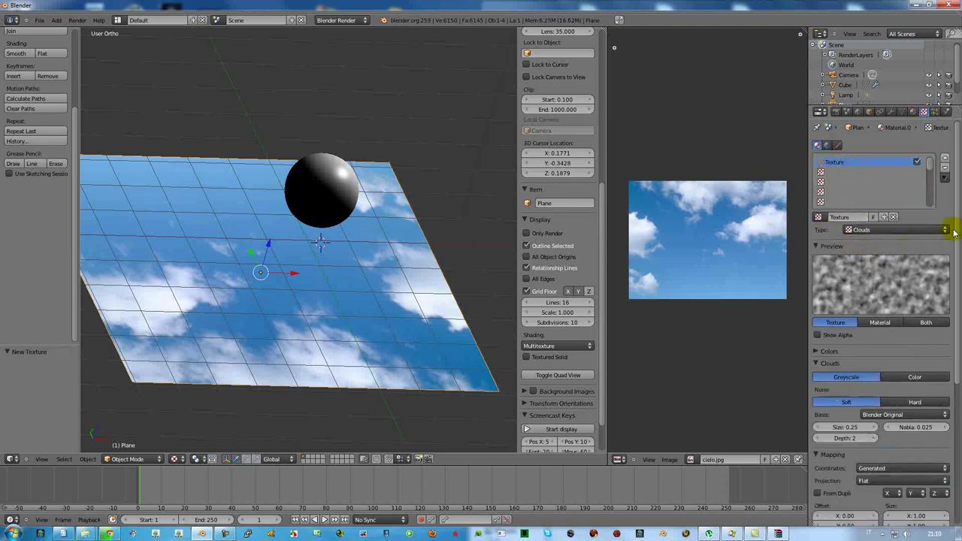
- Make the plane's texture an Image or Movie type loading cielo.jpg
scroll(957, 224, "down", 1)
left_click(887, 219)
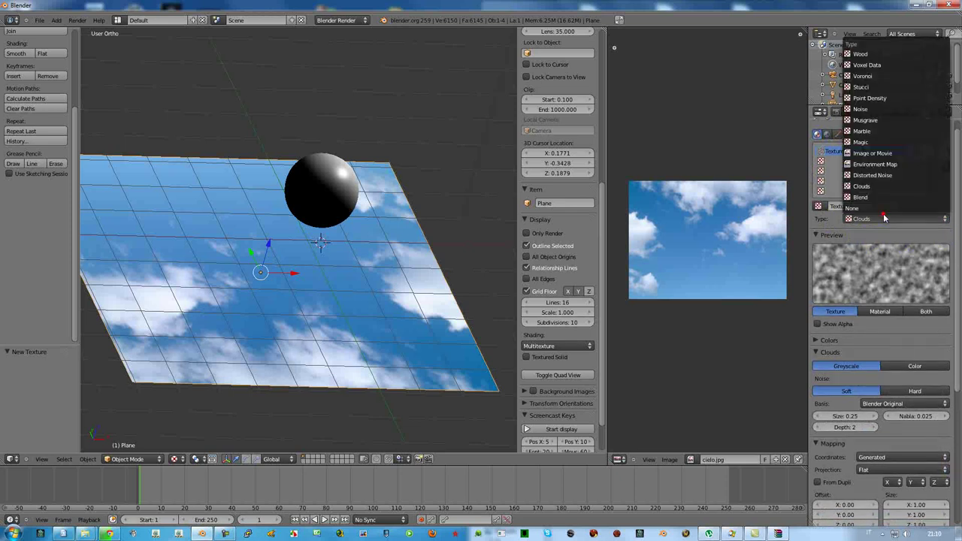
left_click(872, 154)
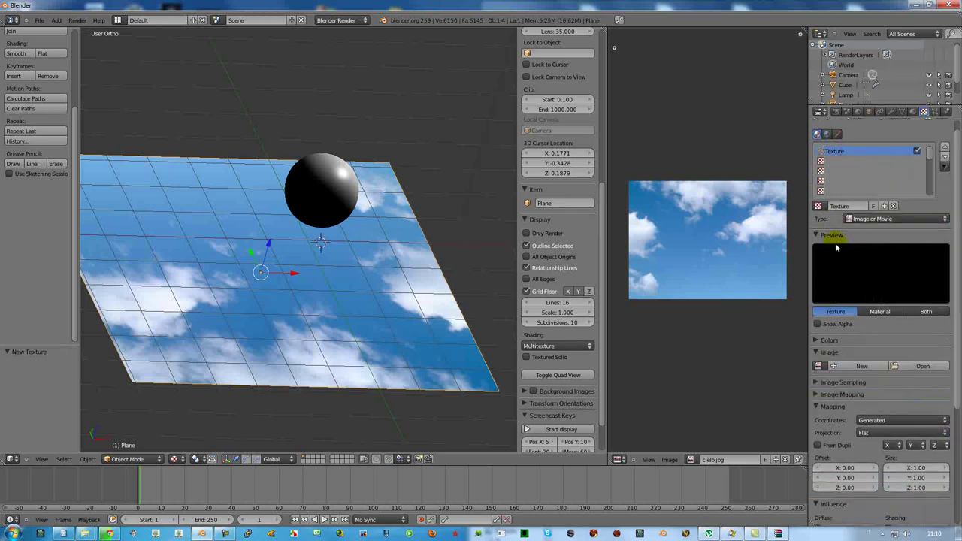
scroll(954, 293, "down", 2)
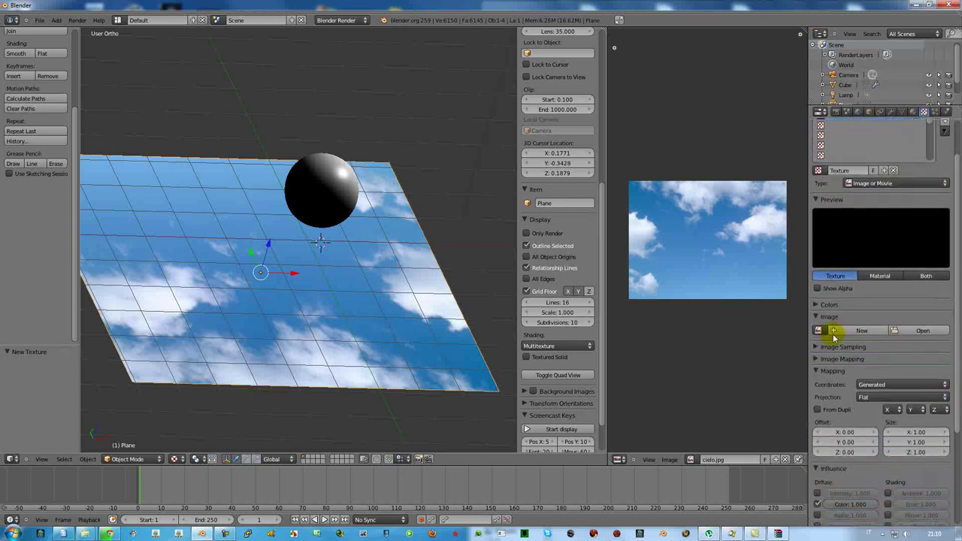
left_click(818, 330)
left_click(835, 346)
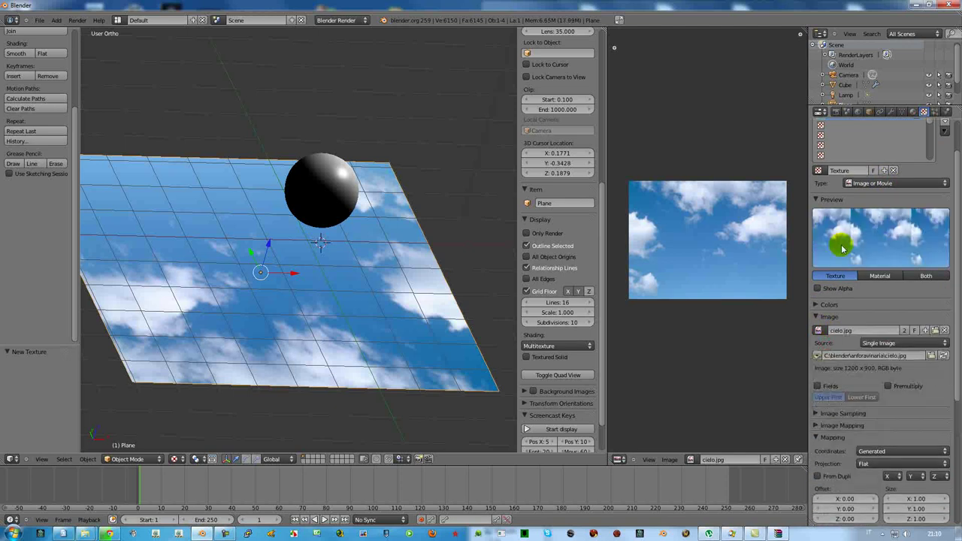
- Map the sky image with UV coordinates on the UVTex layer and test-render
scroll(950, 300, "down", 5)
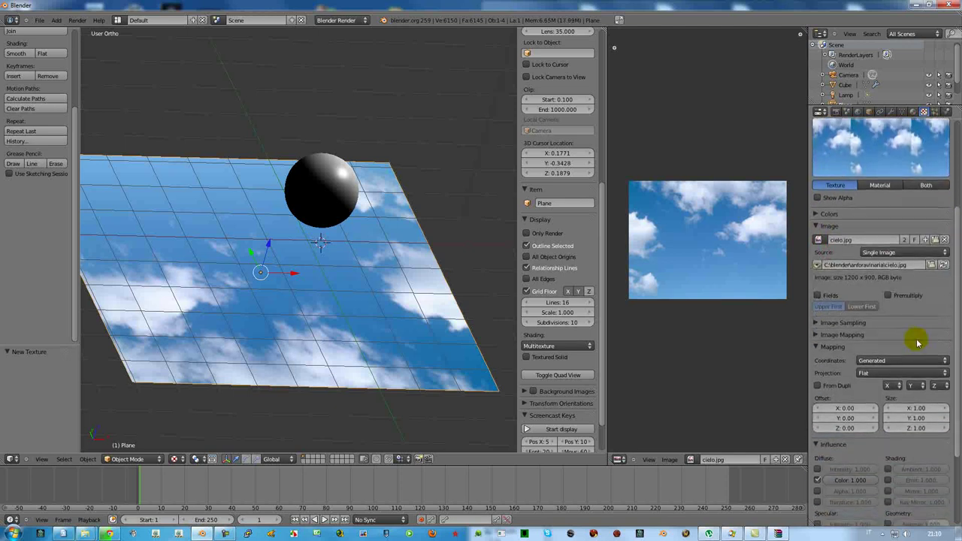
left_click(889, 360)
left_click(871, 317)
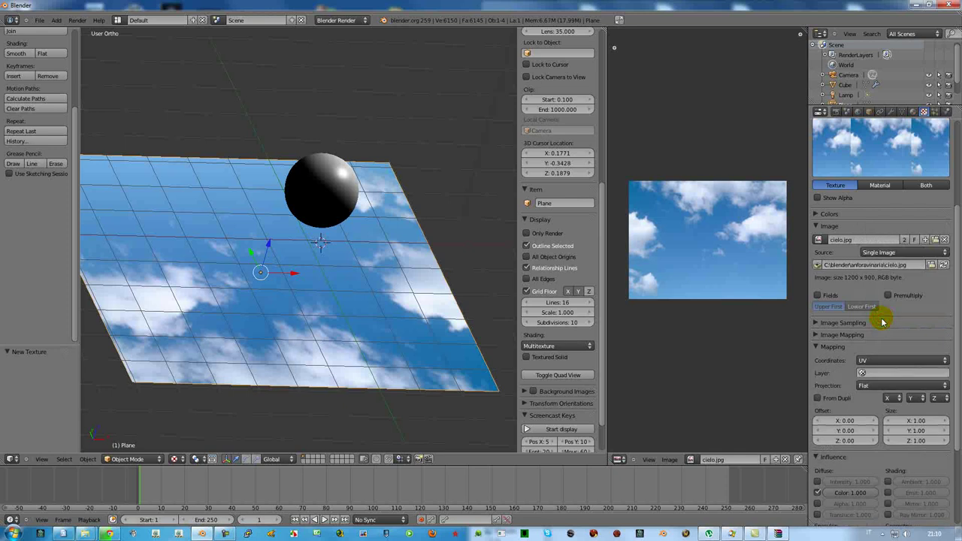
left_click(881, 372)
left_click(870, 387)
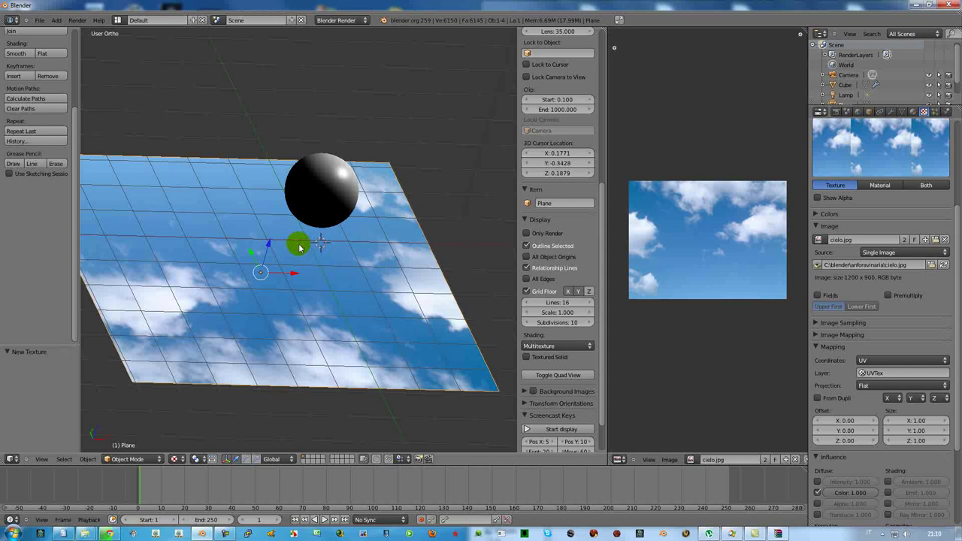
key("F12")
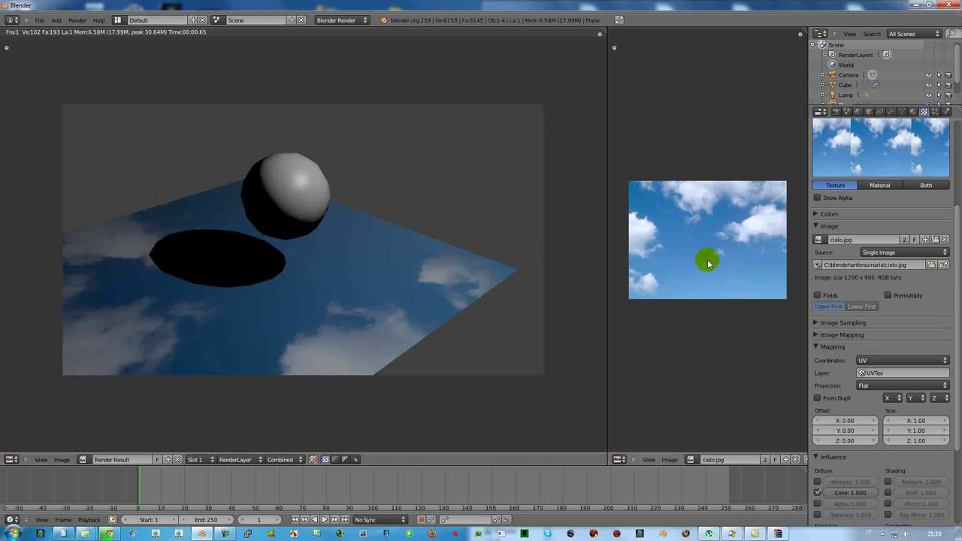
- Enable Mirror on the plane's material at reflectivity 0.289, re-render, then select the sphere
left_click(912, 112)
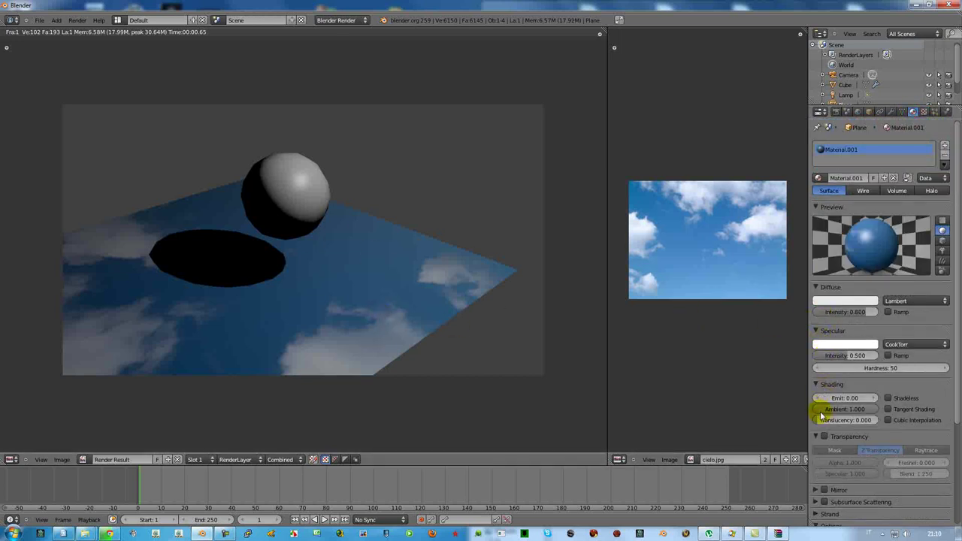
mouse_move(958, 387)
left_mouse_down()
mouse_move(944, 413)
mouse_move(887, 449)
left_mouse_up()
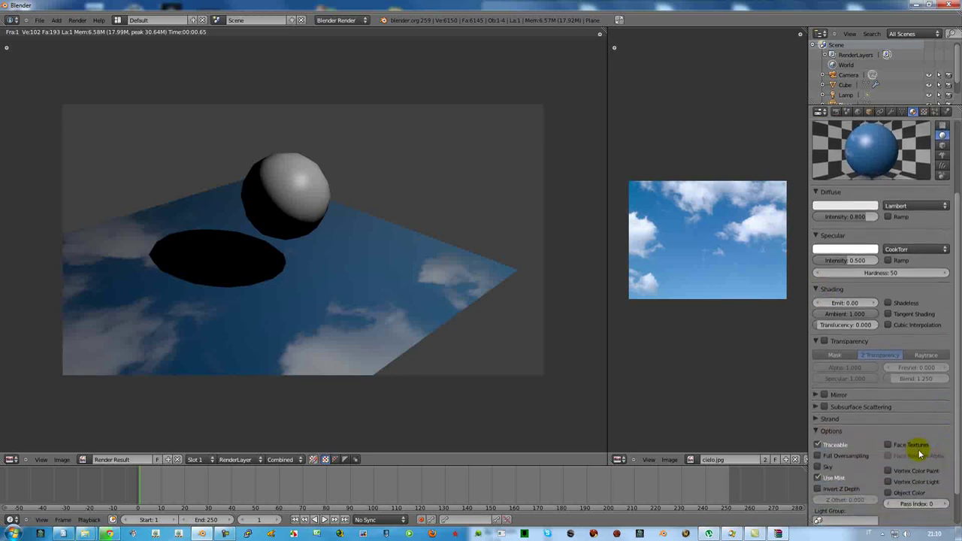
left_click(819, 398)
left_click_drag(821, 408, 856, 409)
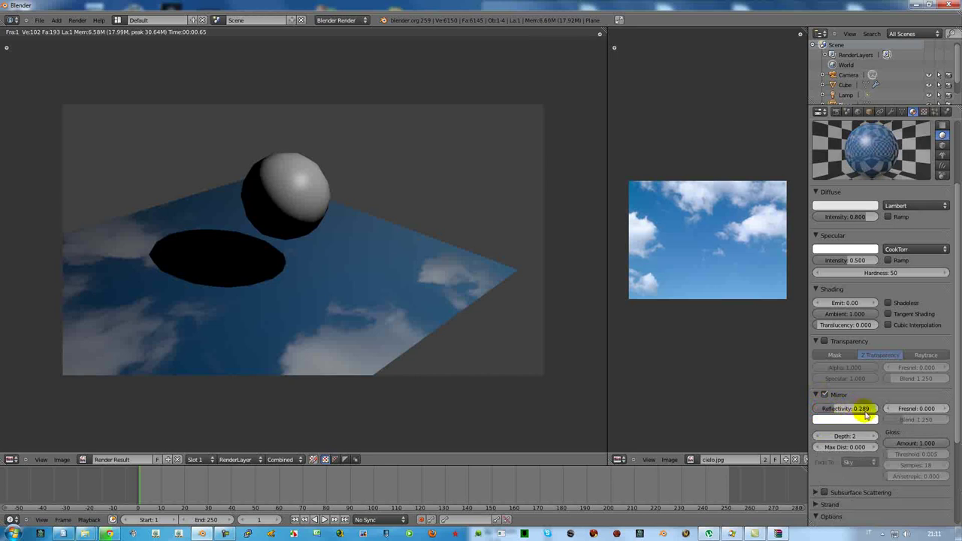
key("F12")
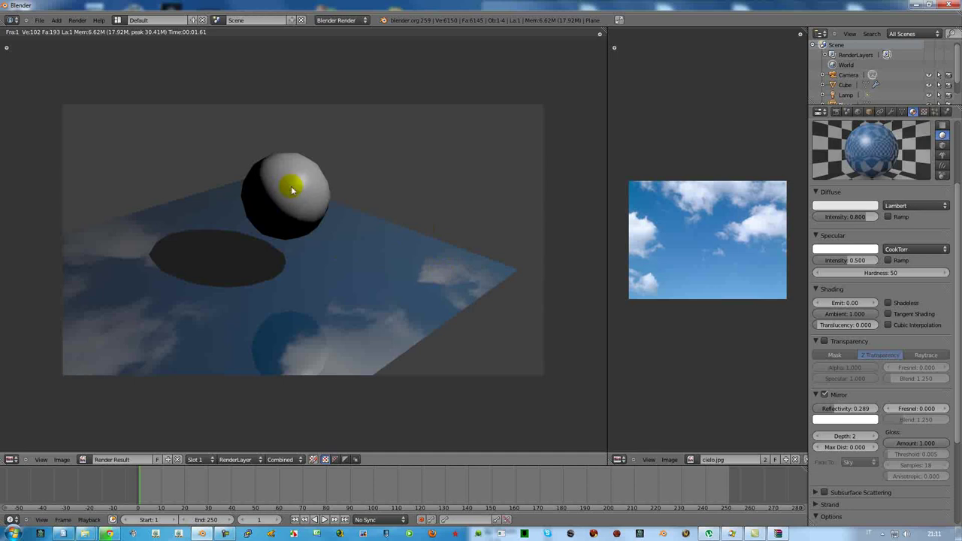
key("Escape")
right_click(319, 181)
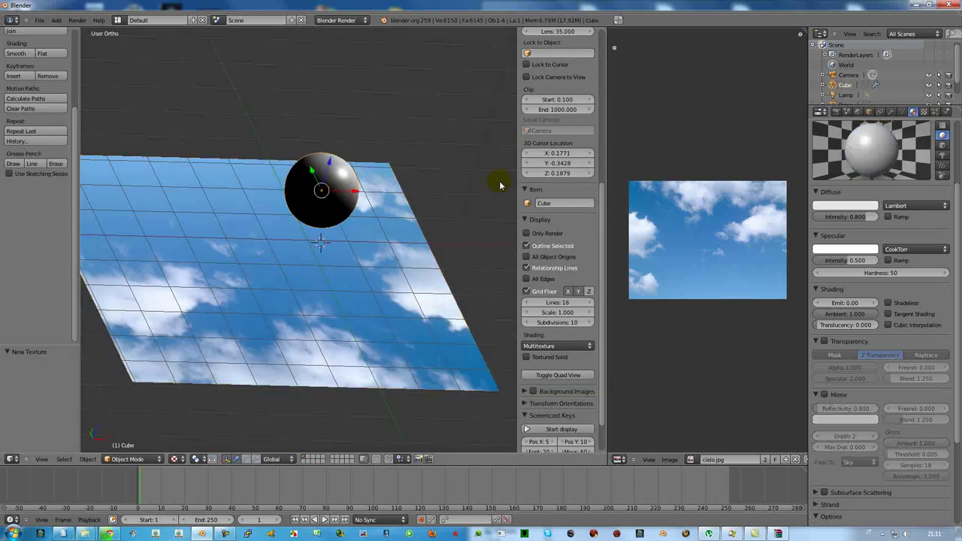
- Change the sphere's texture Type from None to Clouds and render it
left_click(925, 111)
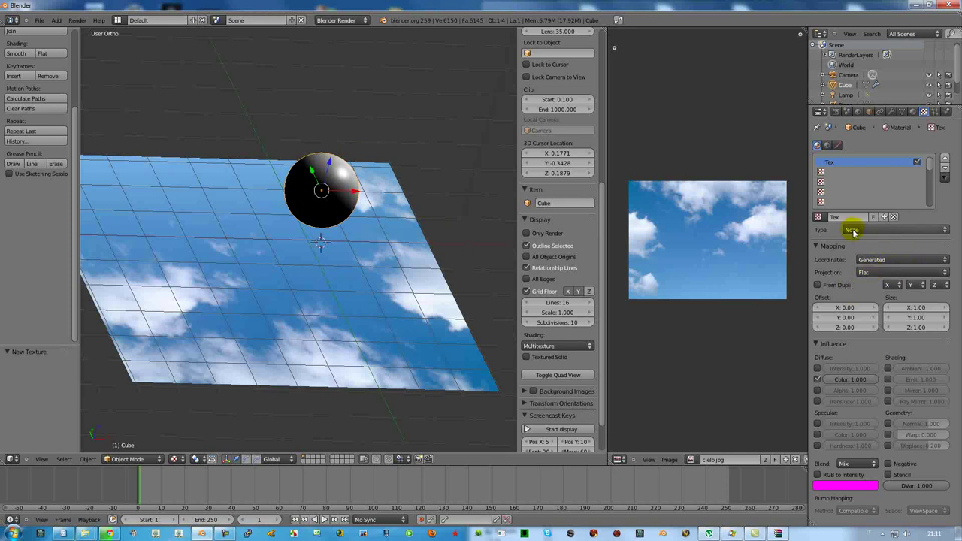
left_click(865, 230)
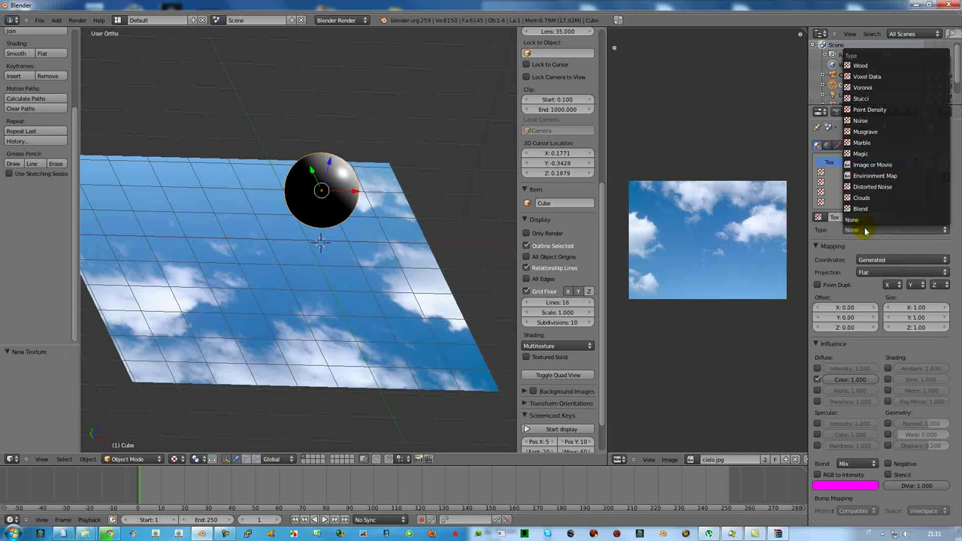
left_click(864, 198)
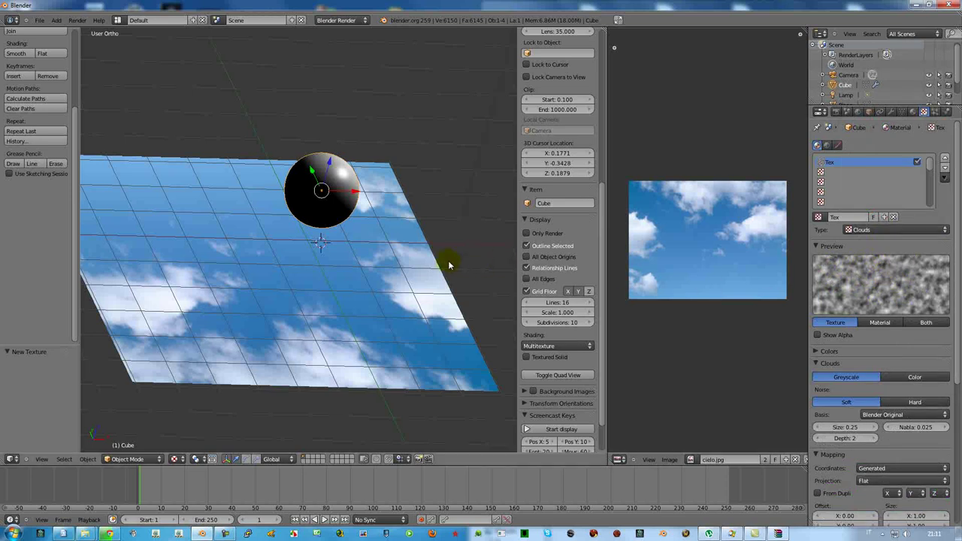
left_click(367, 251)
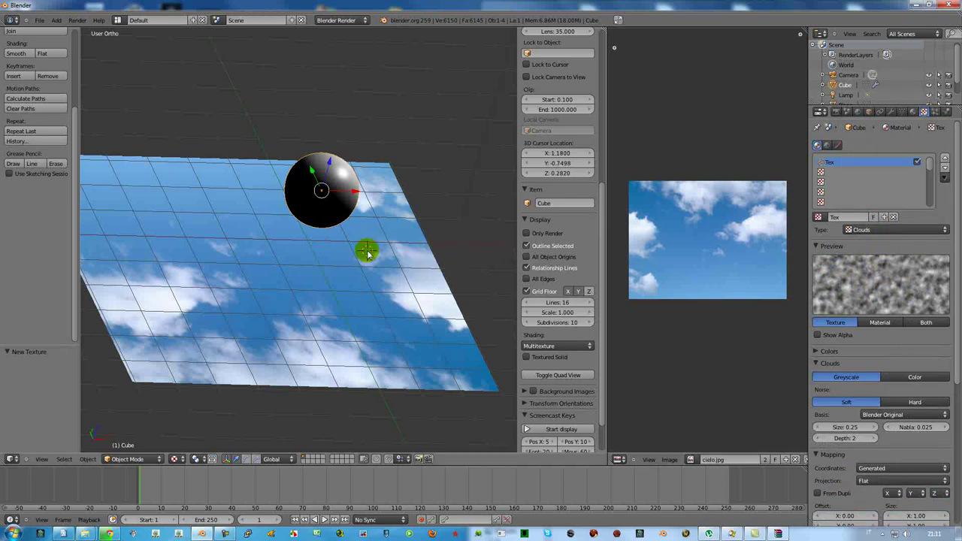
key("F12")
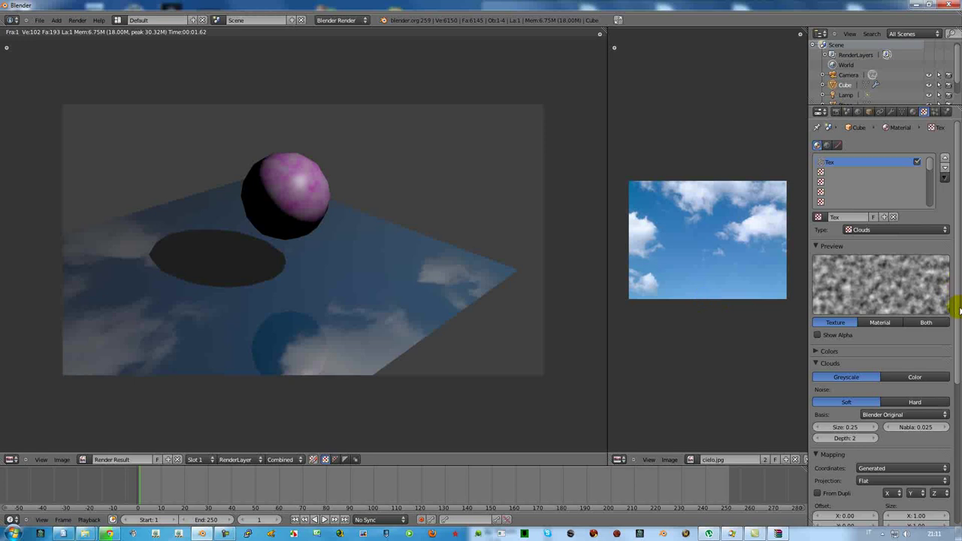
left_click_drag(956, 300, 955, 353)
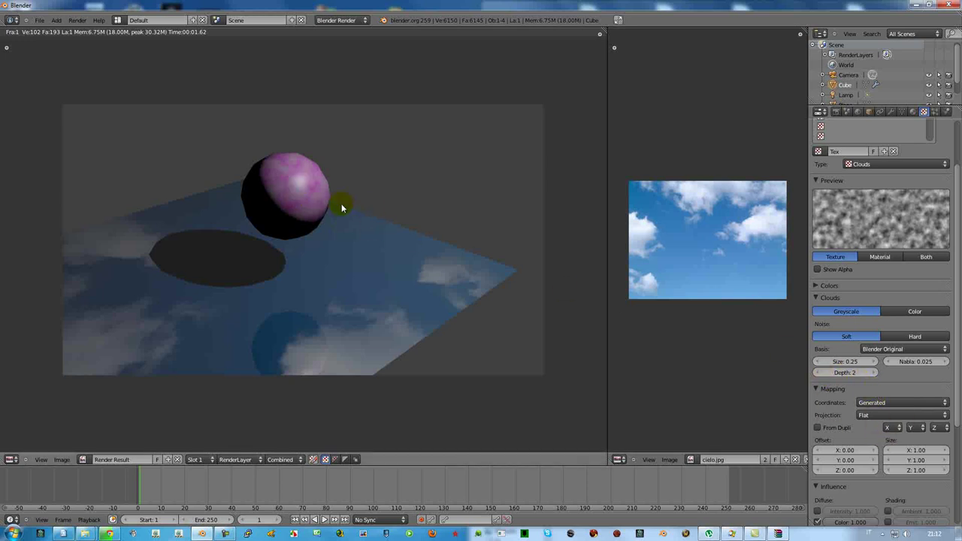
- Pick a new blotch colour from the Influence colour swatch's colour wheel
left_click(672, 296)
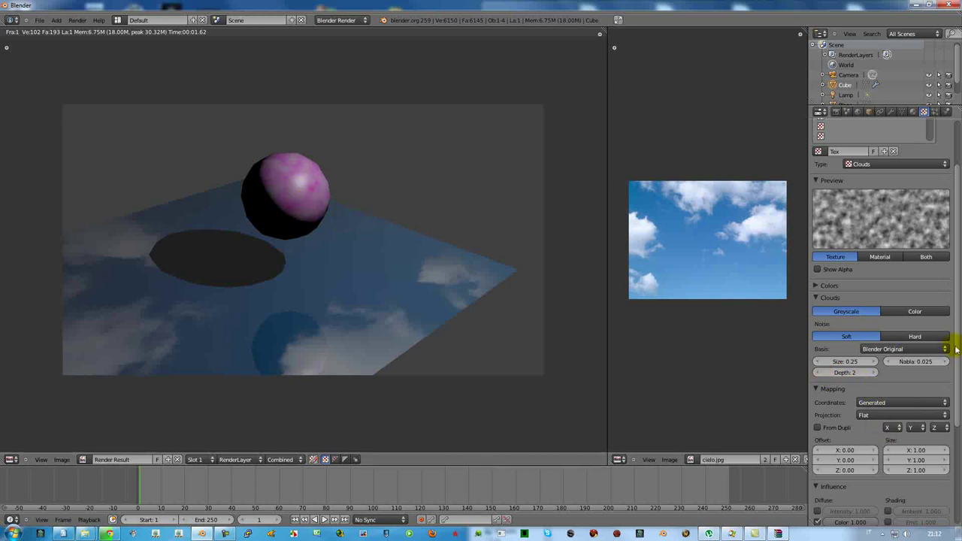
left_click_drag(956, 350, 944, 441)
left_click(834, 477)
left_click(840, 479)
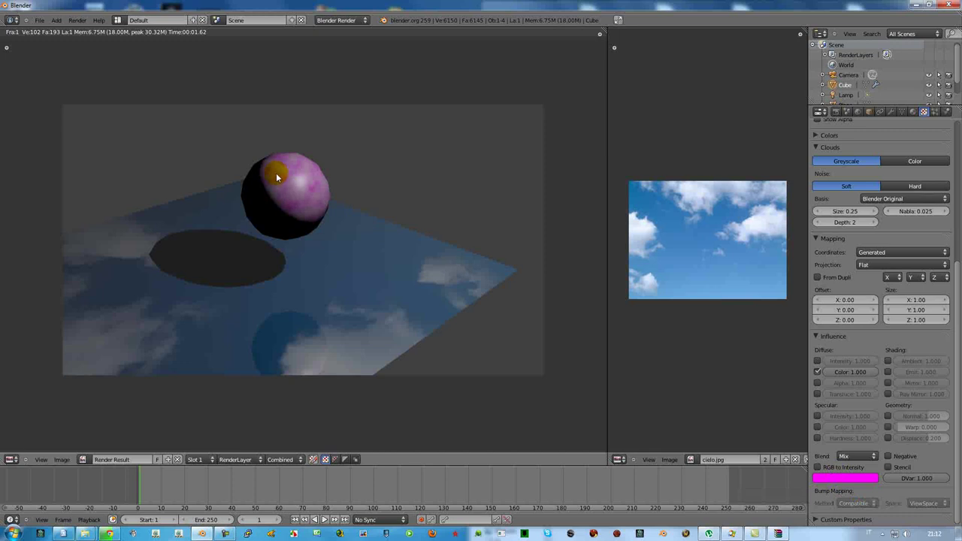
left_click(838, 479)
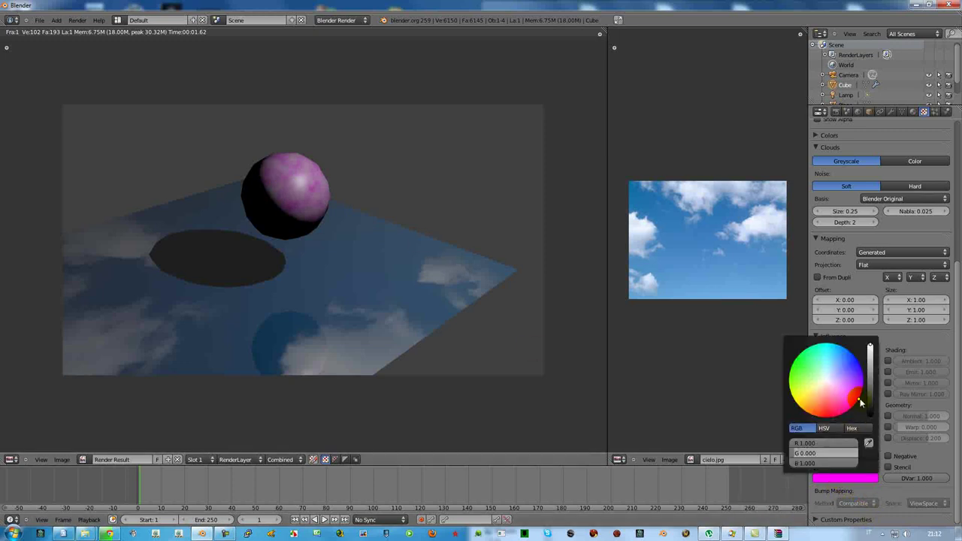
mouse_move(860, 399)
left_mouse_down()
mouse_move(826, 410)
mouse_move(830, 422)
left_mouse_up()
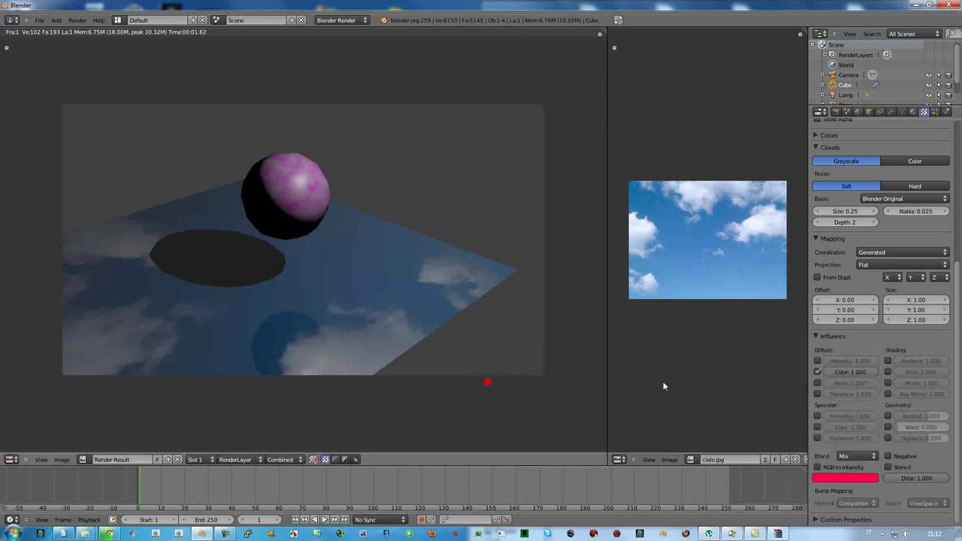
- Set the texture preview to Both and re-pick the blotch colour toward green
left_click_drag(952, 343, 951, 178)
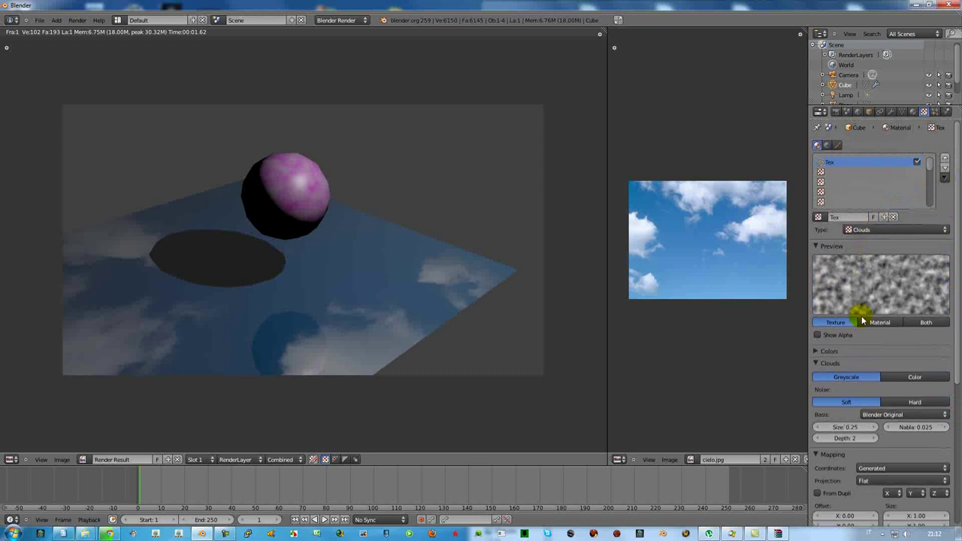
left_click(924, 323)
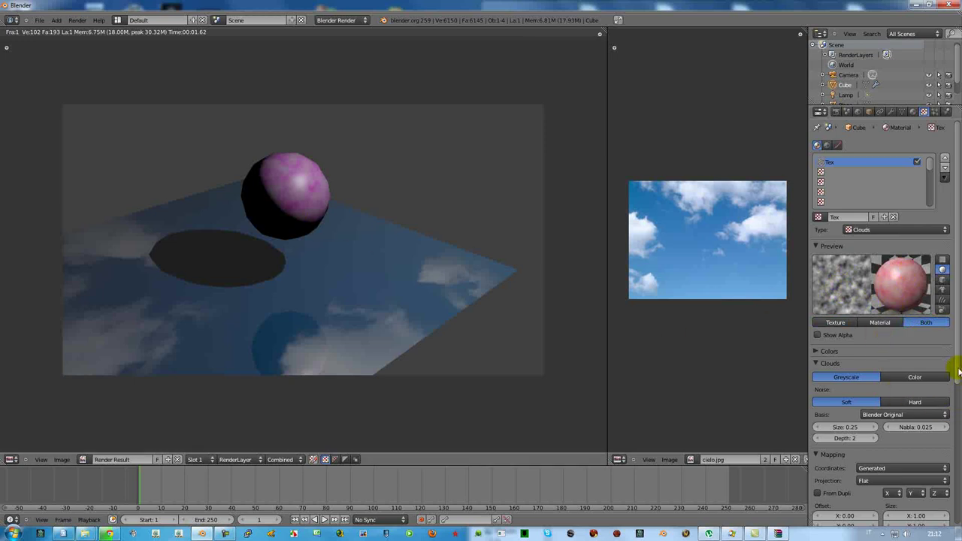
scroll(942, 376, "down", 2)
scroll(941, 406, "down", 2)
scroll(945, 443, "down", 2)
scroll(941, 428, "down", 2)
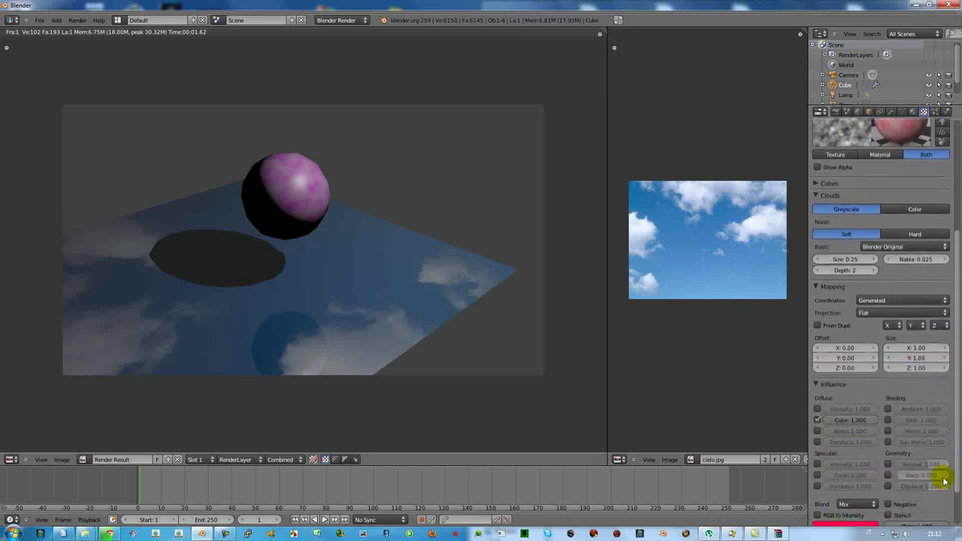
left_click(840, 525)
left_click_drag(828, 462, 779, 406)
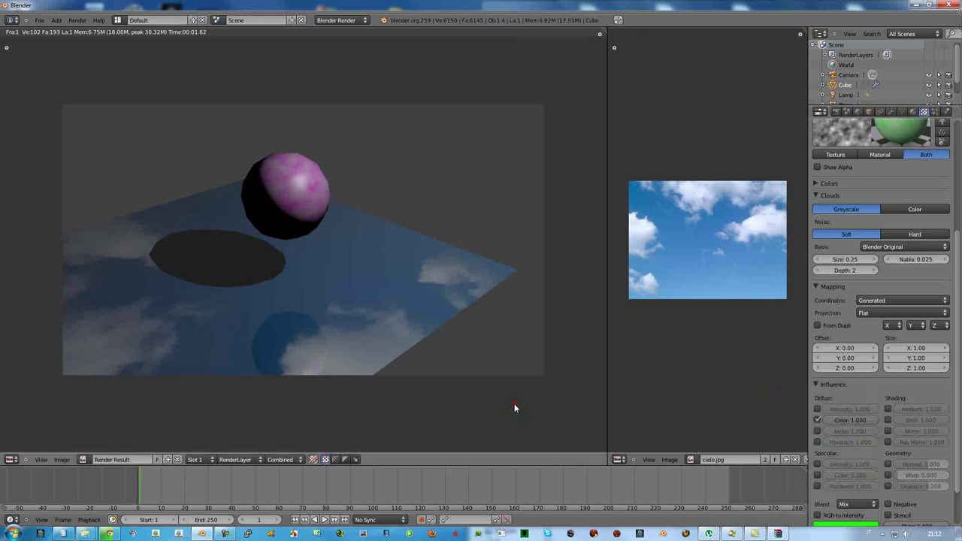
- Re-render, then let the Clouds texture drive the sphere's normals and render again
key("F12")
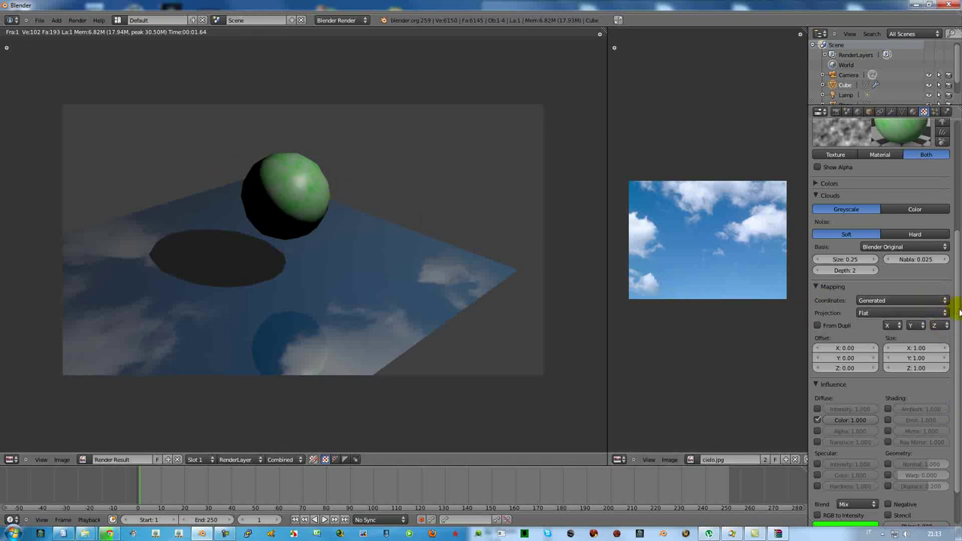
scroll(956, 308, "down", 3)
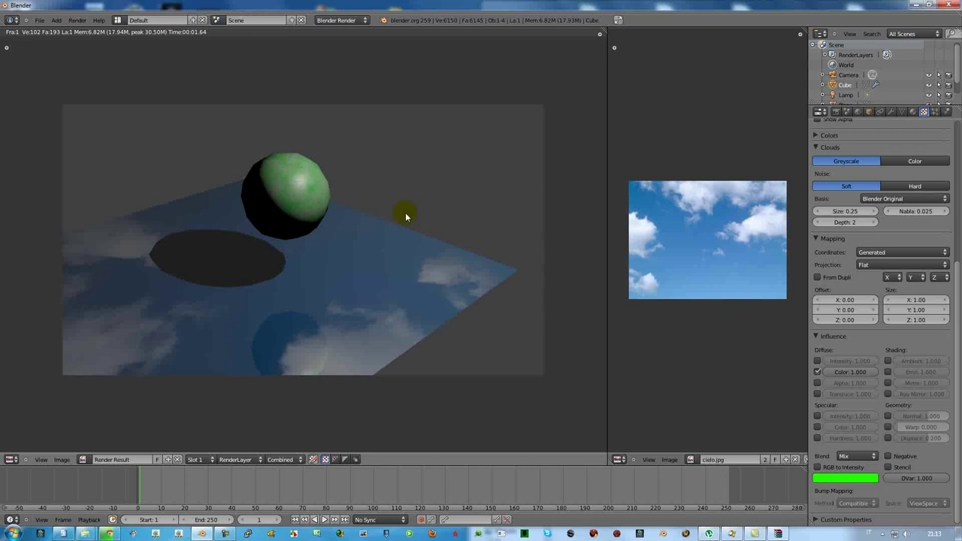
left_click(888, 416)
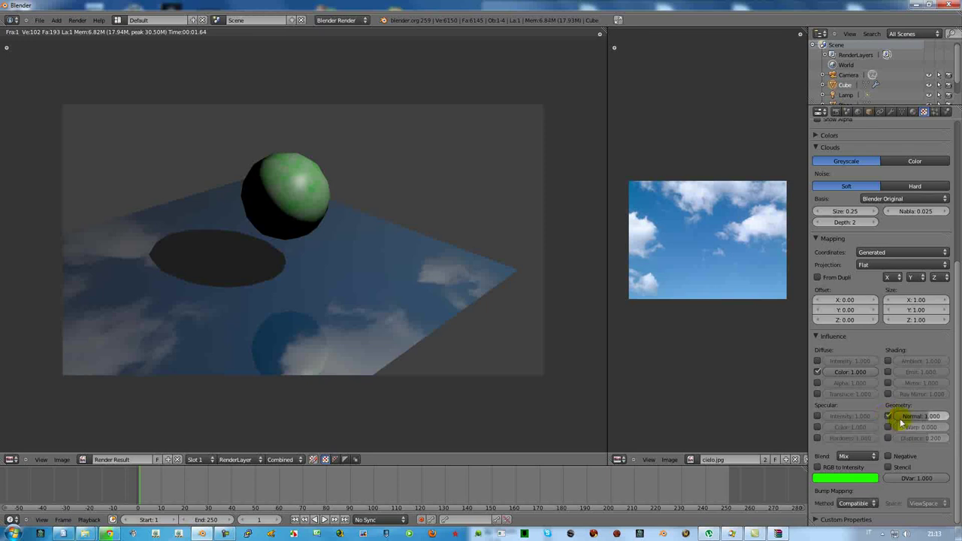
left_click_drag(957, 383, 959, 260)
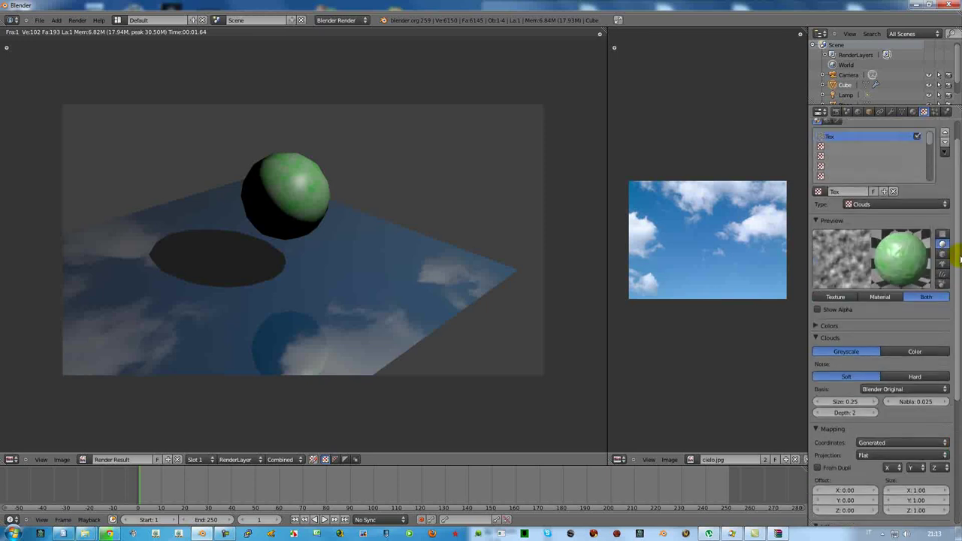
left_click(885, 256)
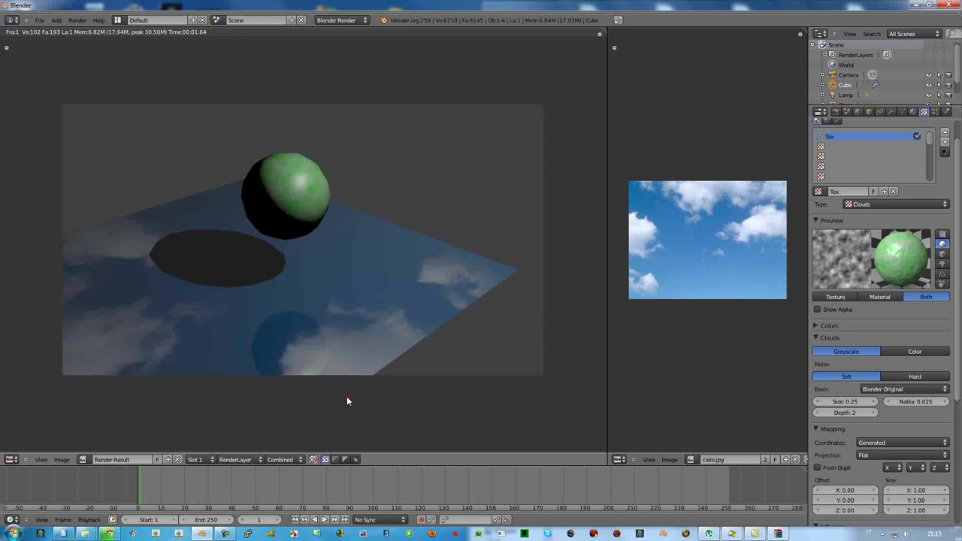
key("F12")
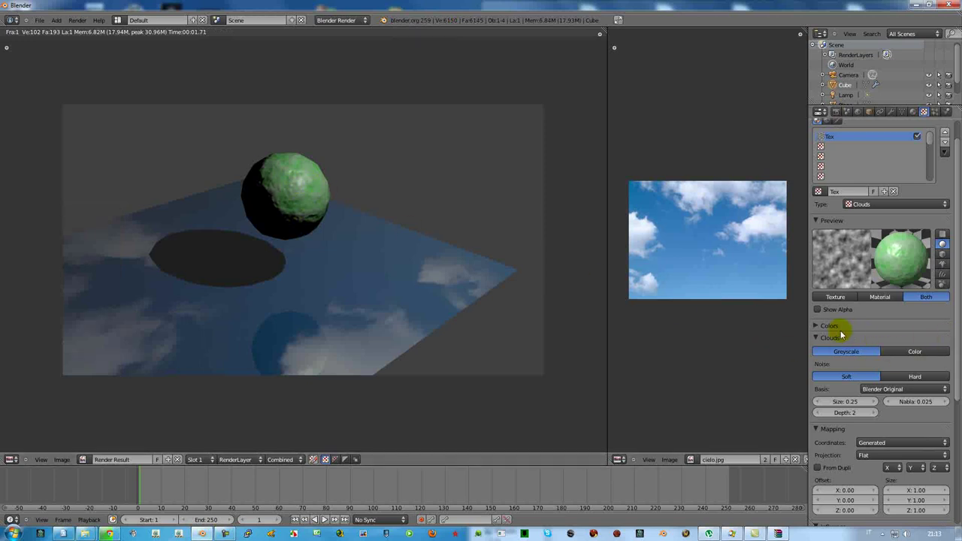
- Strengthen the sphere's bumps to Normal influence 5.0 and re-render
left_click(813, 325)
left_click(812, 325)
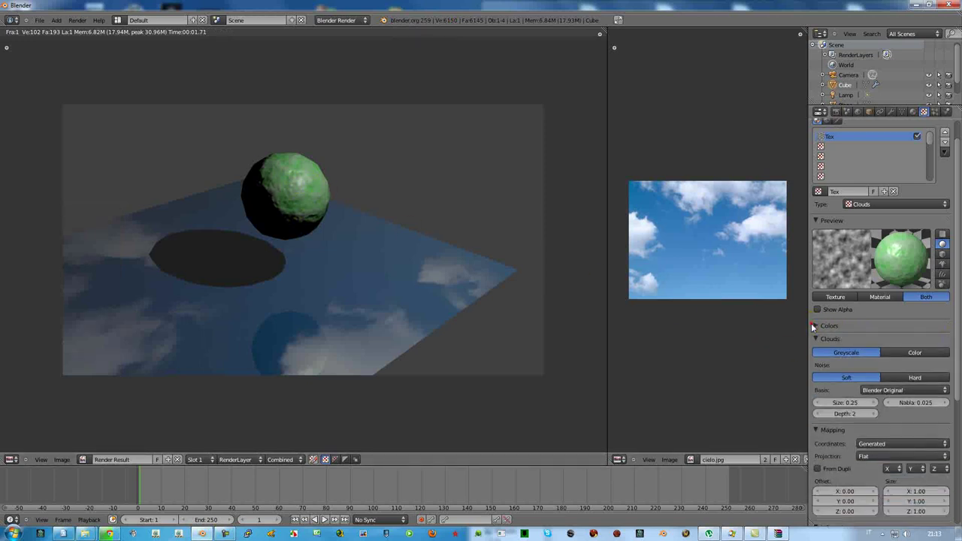
left_click_drag(954, 323, 954, 444)
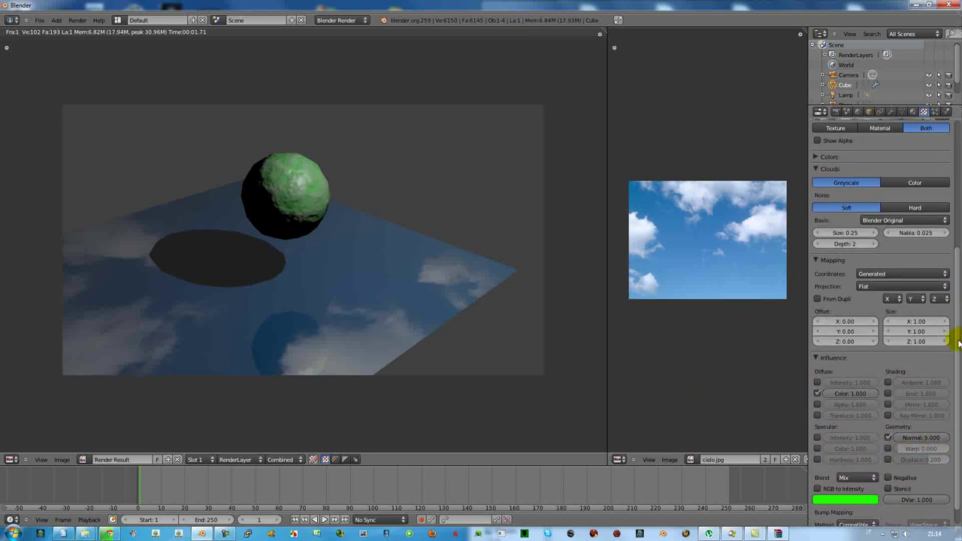
left_click_drag(956, 343, 956, 271)
left_click(360, 276)
right_click(360, 285)
key("F12")
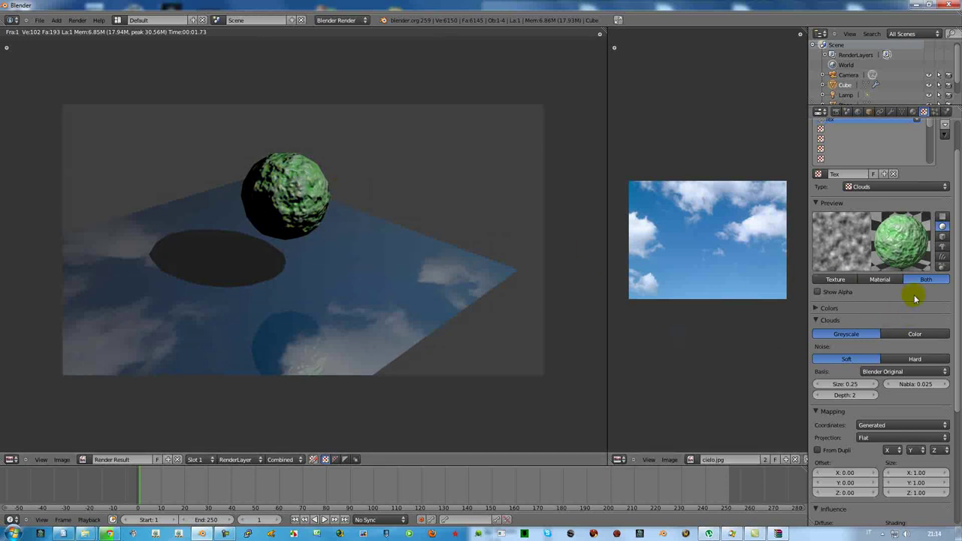
left_click_drag(957, 272, 919, 399)
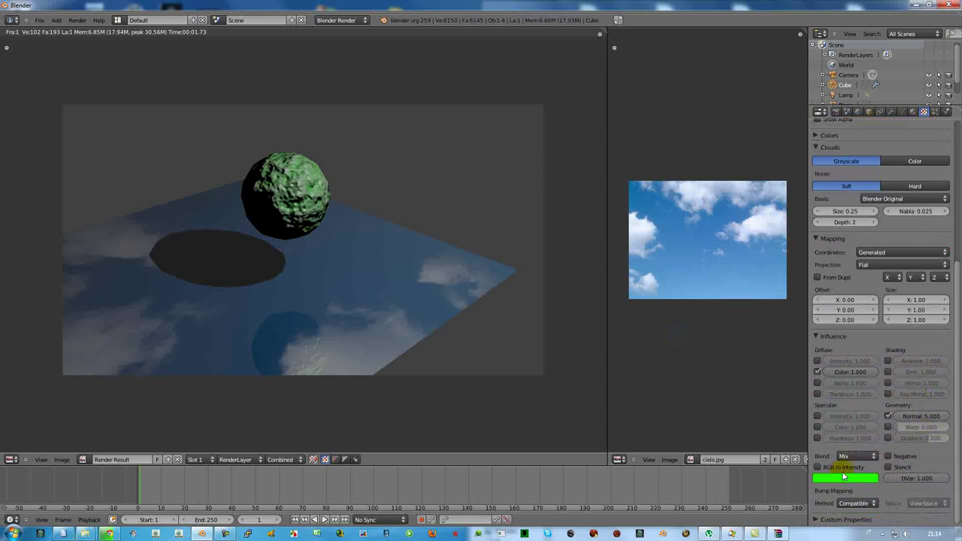
- Pick a new tint for the clouds texture and collapse the Clouds and Mapping panels
left_click(834, 480)
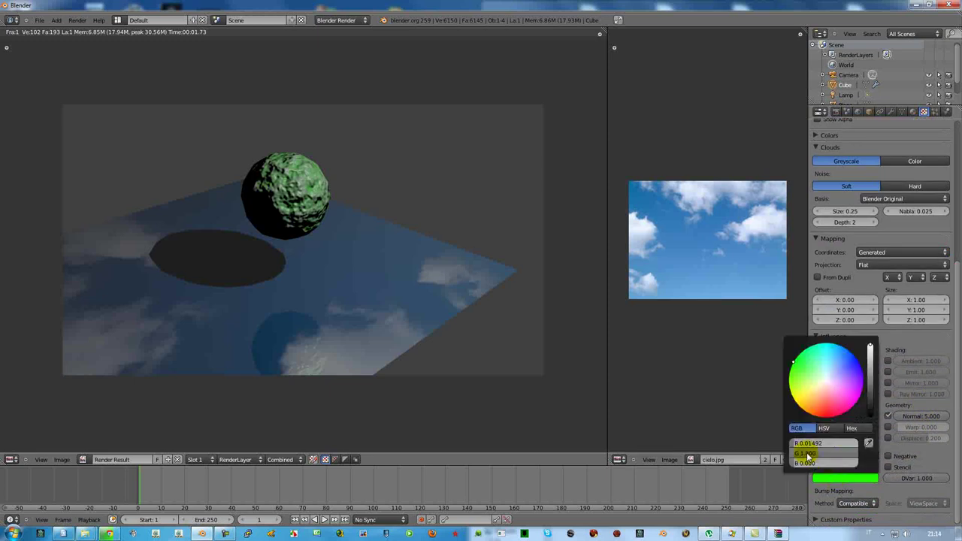
mouse_move(795, 366)
left_mouse_down()
mouse_move(810, 416)
mouse_move(835, 361)
mouse_move(845, 362)
mouse_move(817, 355)
left_mouse_up()
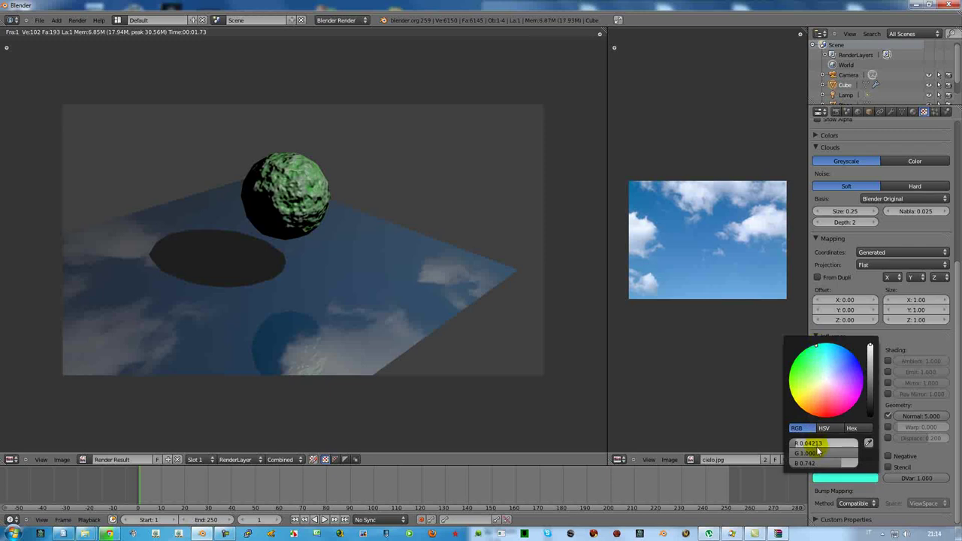
left_click(758, 417)
left_click_drag(953, 384, 955, 298)
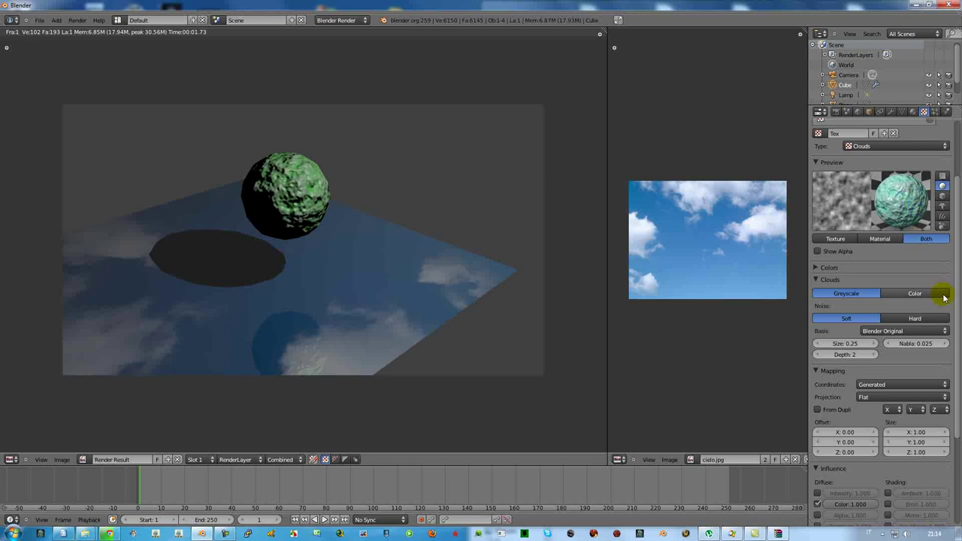
left_click(819, 280)
left_click(816, 292)
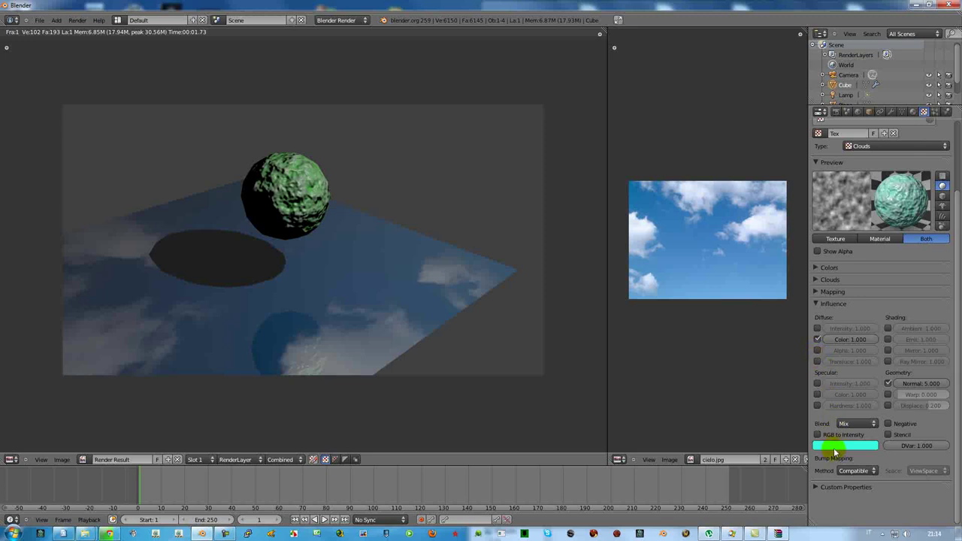
- Tune the texture colour through brown to golden orange and render the sphere
left_click(834, 446)
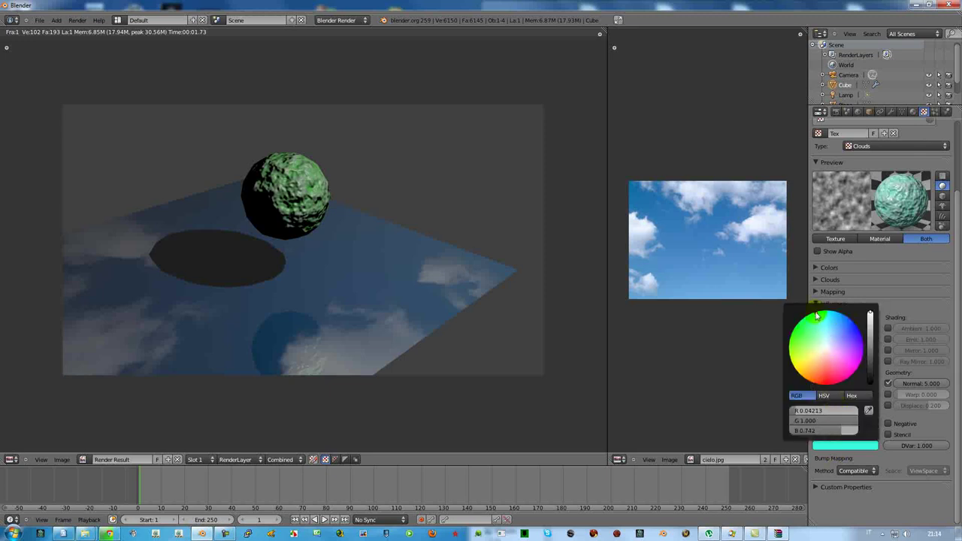
left_click_drag(817, 317, 813, 378)
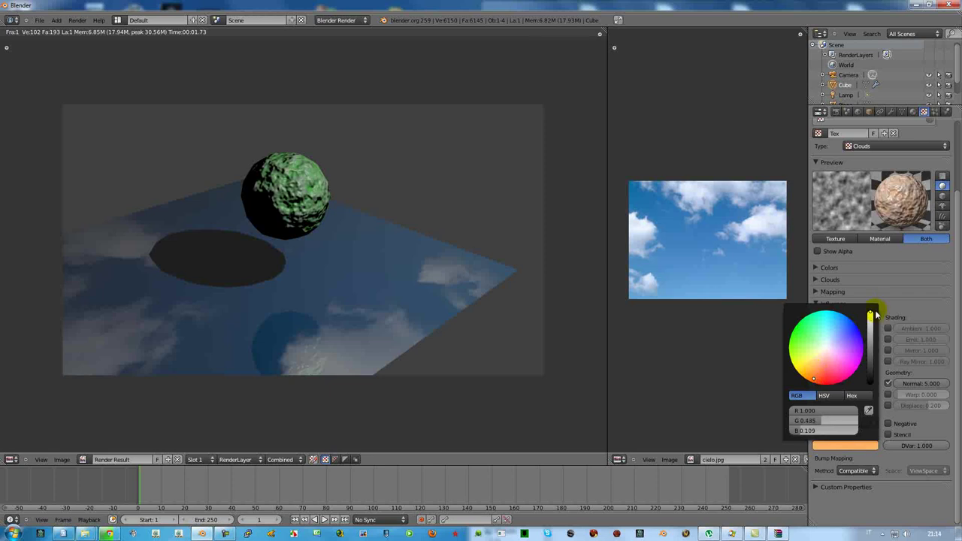
left_click_drag(870, 315, 870, 356)
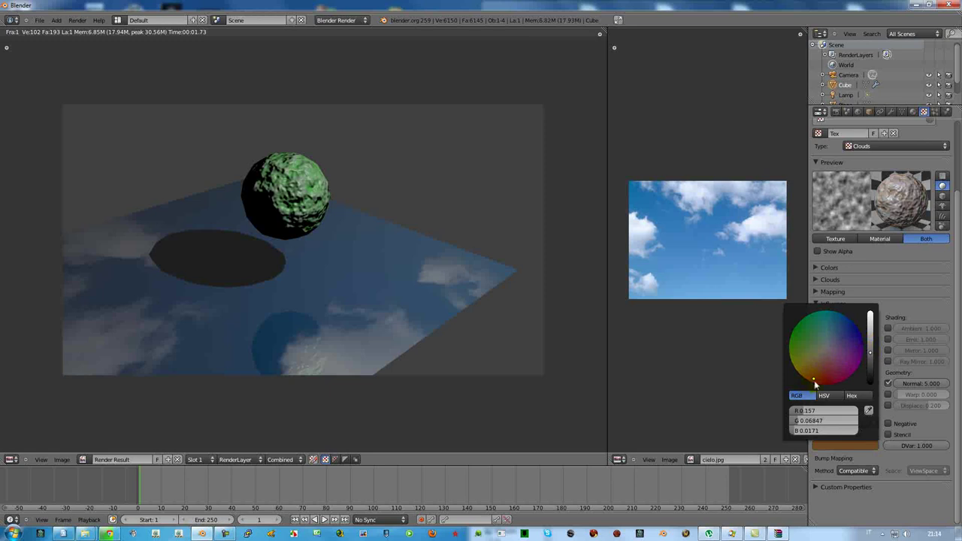
left_click_drag(810, 377, 821, 371)
scroll(869, 356, "up", 2)
scroll(865, 358, "up", 3)
scroll(862, 359, "up", 2)
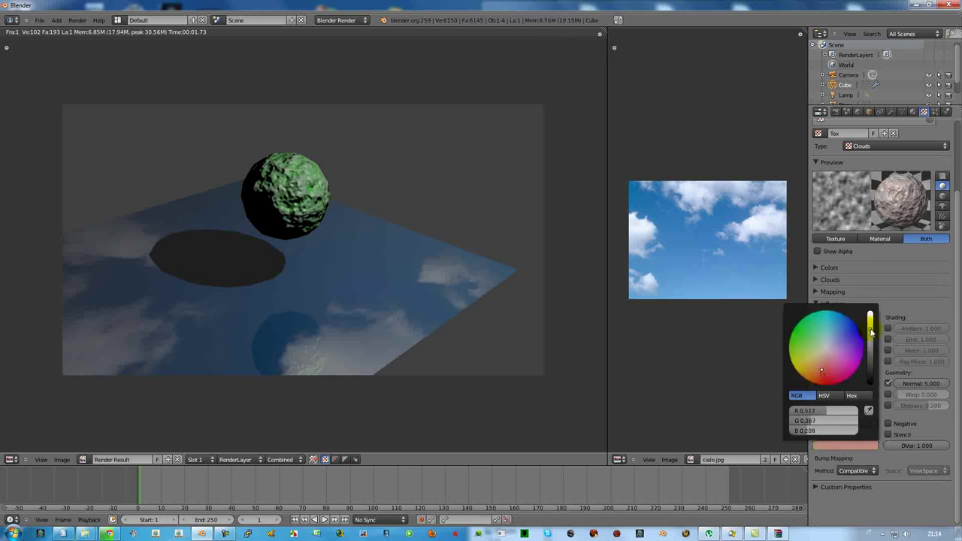
mouse_move(821, 372)
left_mouse_down()
mouse_move(809, 378)
mouse_move(792, 364)
mouse_move(810, 386)
left_mouse_up()
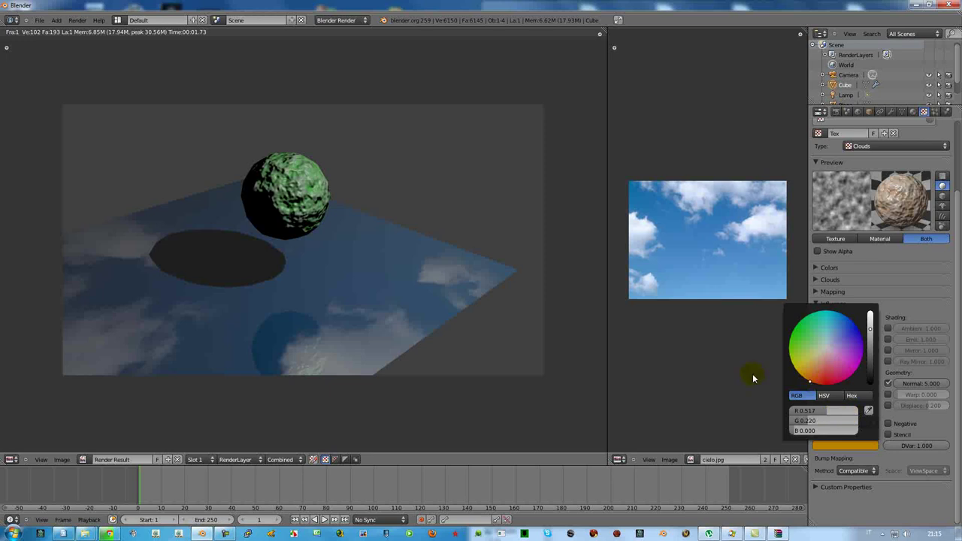
key("F12")
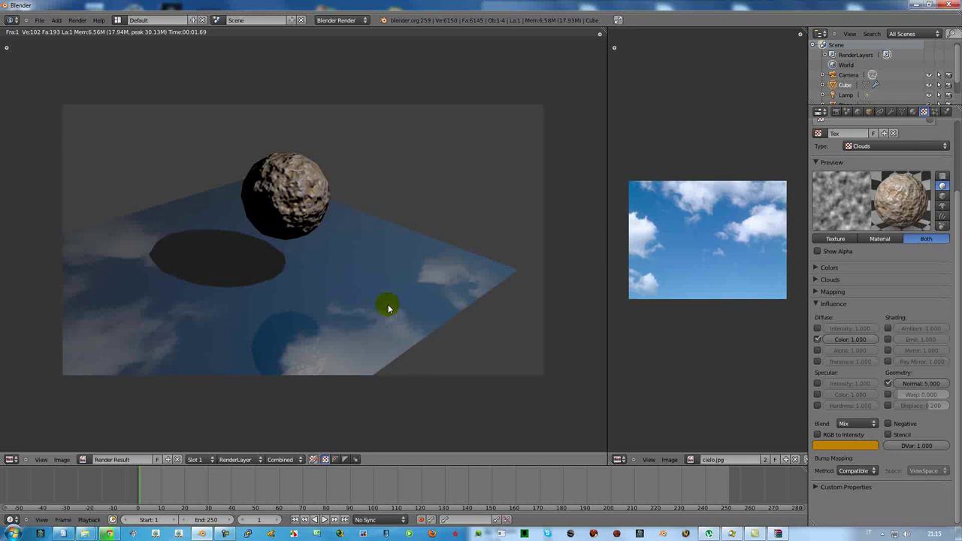
- Leave the render and edit mode, then select the cloudy sky plane
key("Tab")
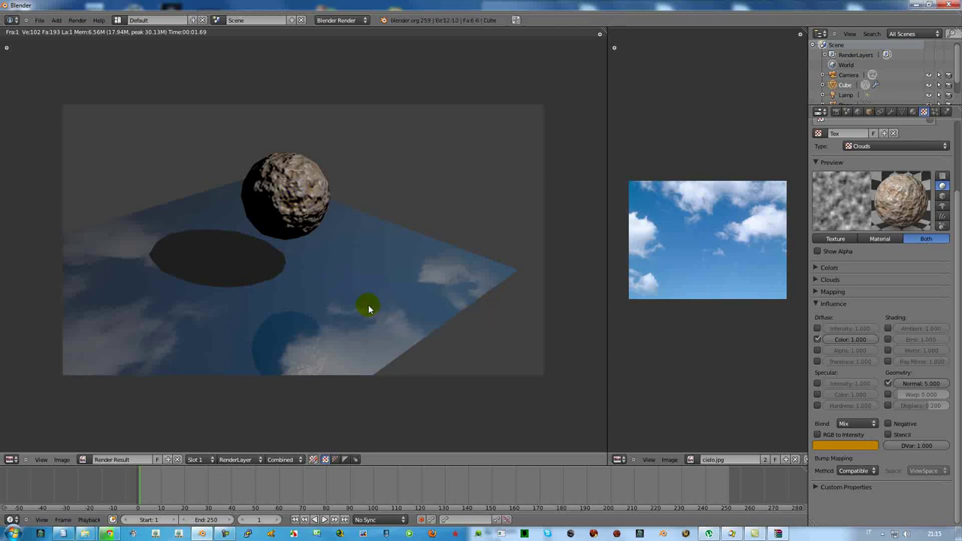
key("Escape")
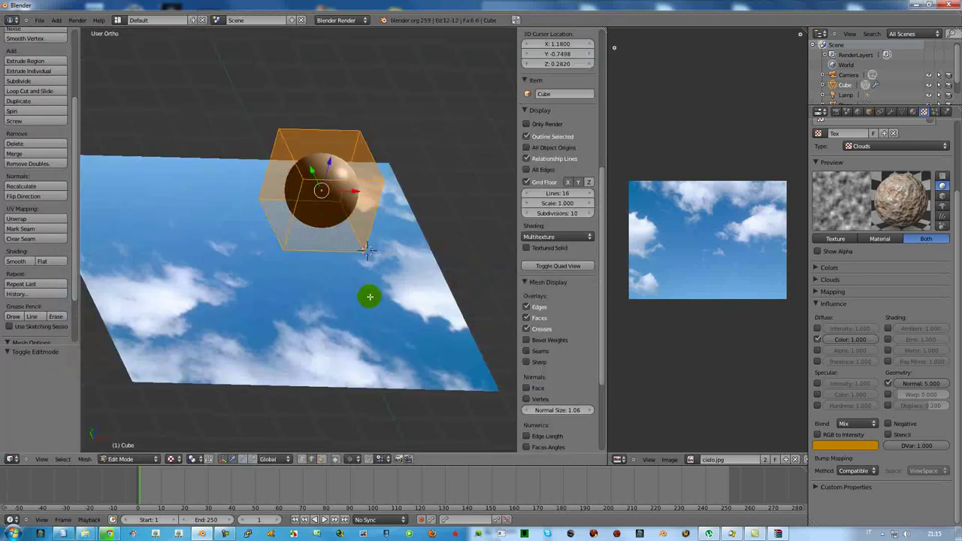
right_click(324, 305)
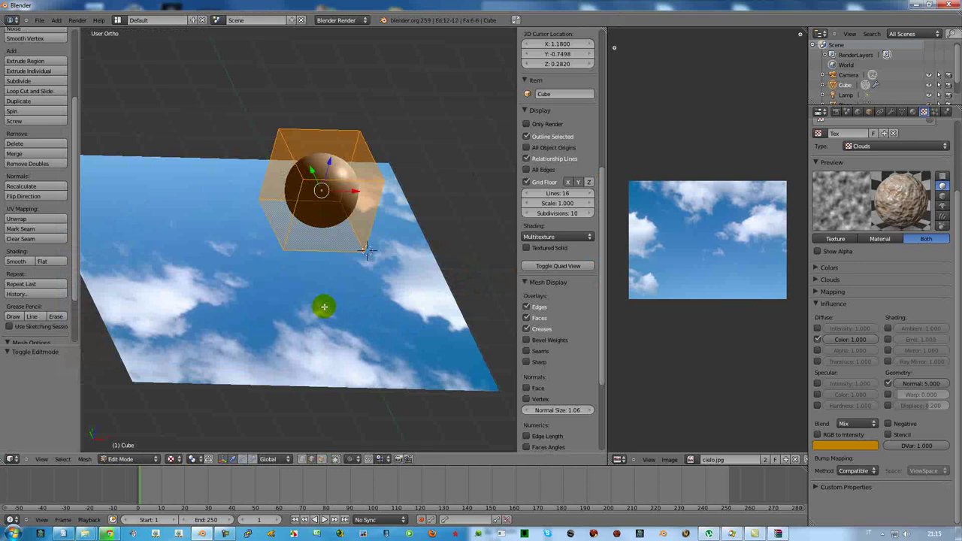
key("Tab")
right_click(304, 300)
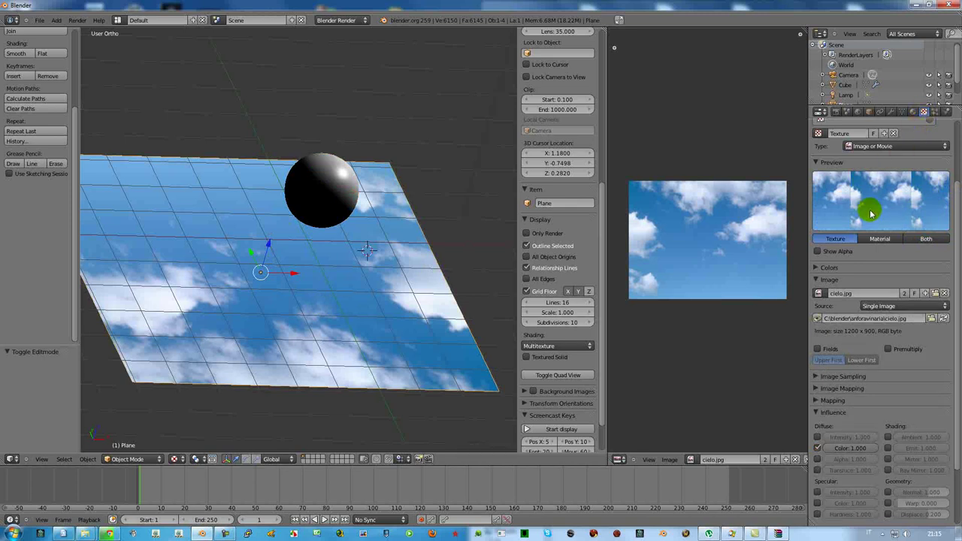
- Enable Geometry Normal on the plane's cielo.jpg texture, preview Both, and render
scroll(958, 250, "down", 3)
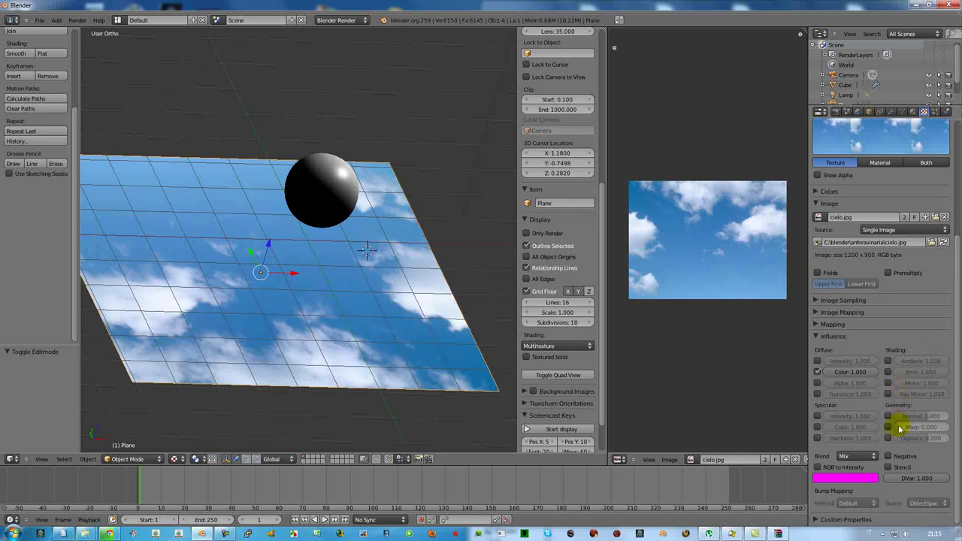
left_click(888, 418)
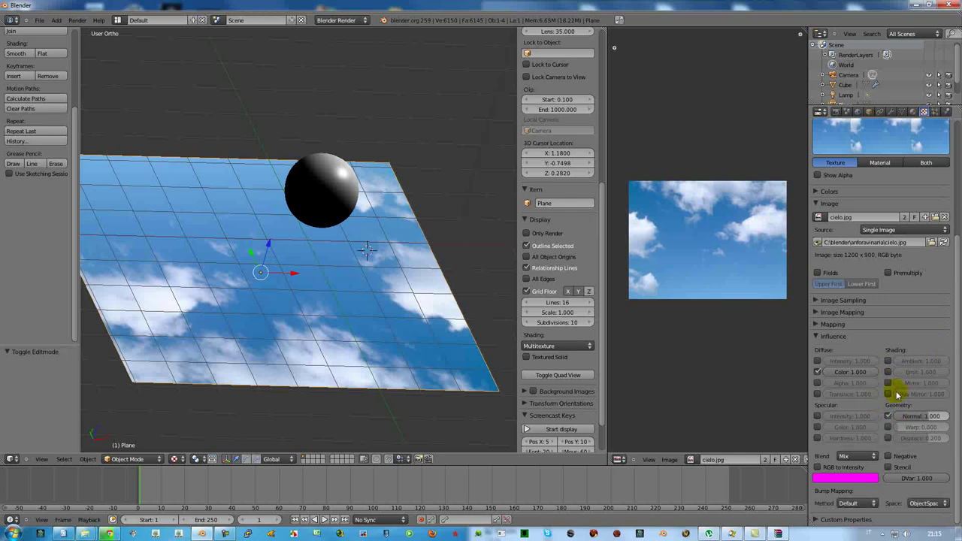
left_click(913, 162)
left_click_drag(957, 288, 958, 242)
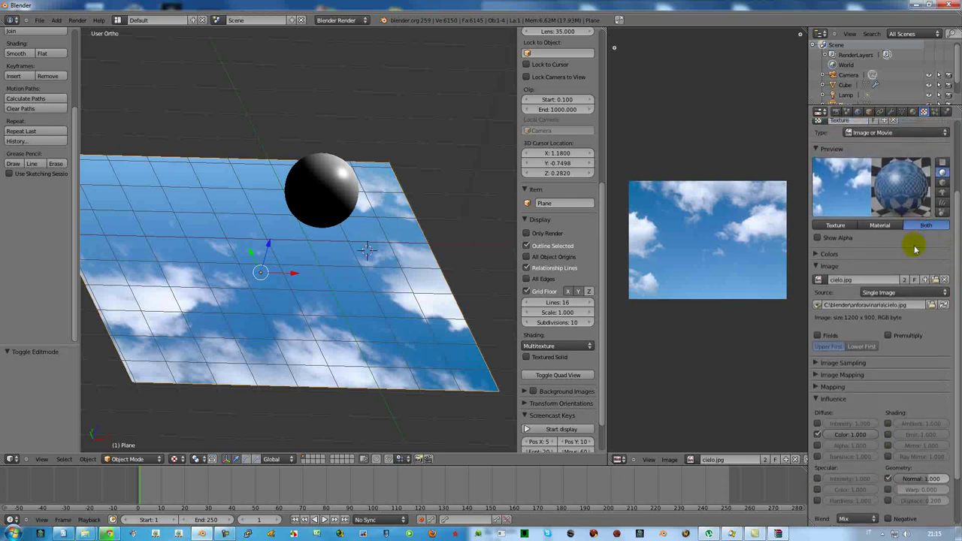
scroll(951, 403, "down", 2)
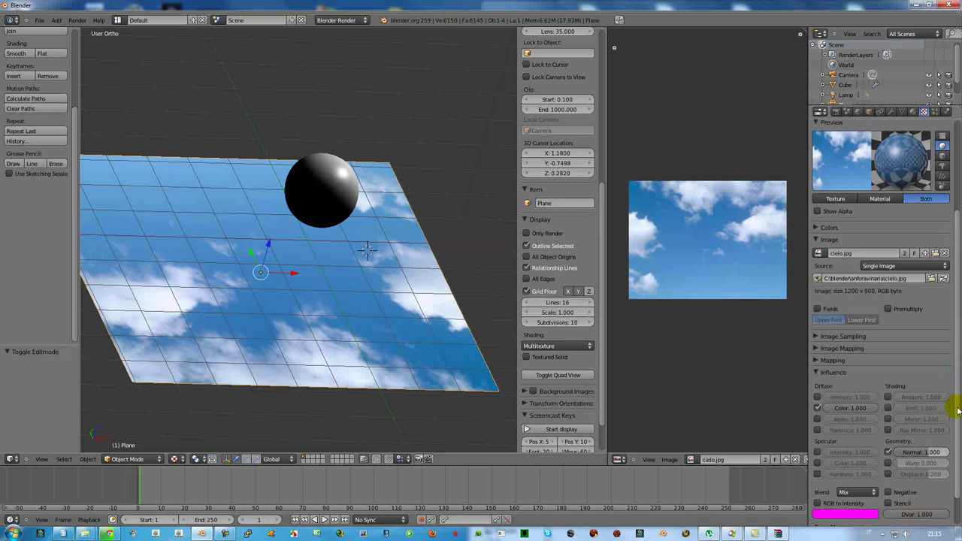
left_click(327, 383)
key("F12")
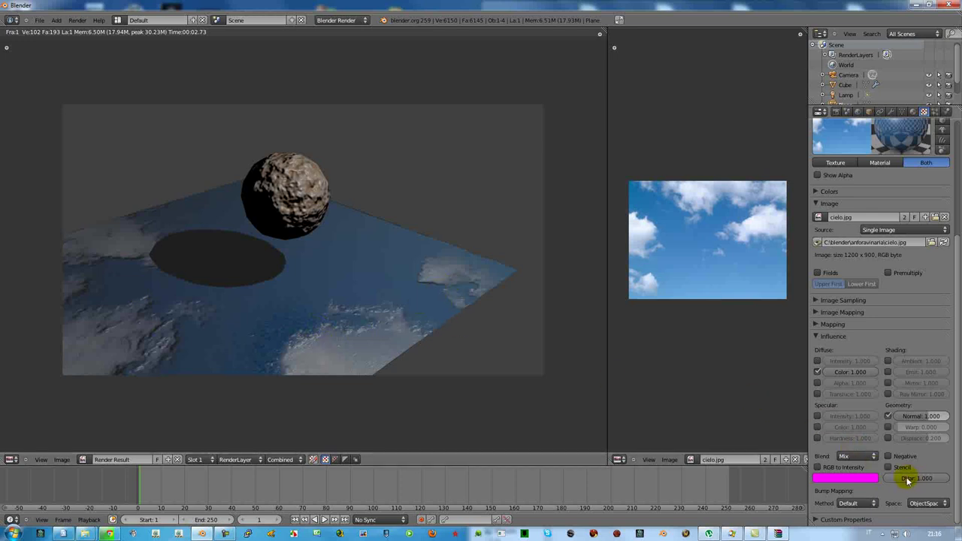
- Set the plane texture's Normal influence to 5 and render
left_click(921, 415)
type("5")
key("Return")
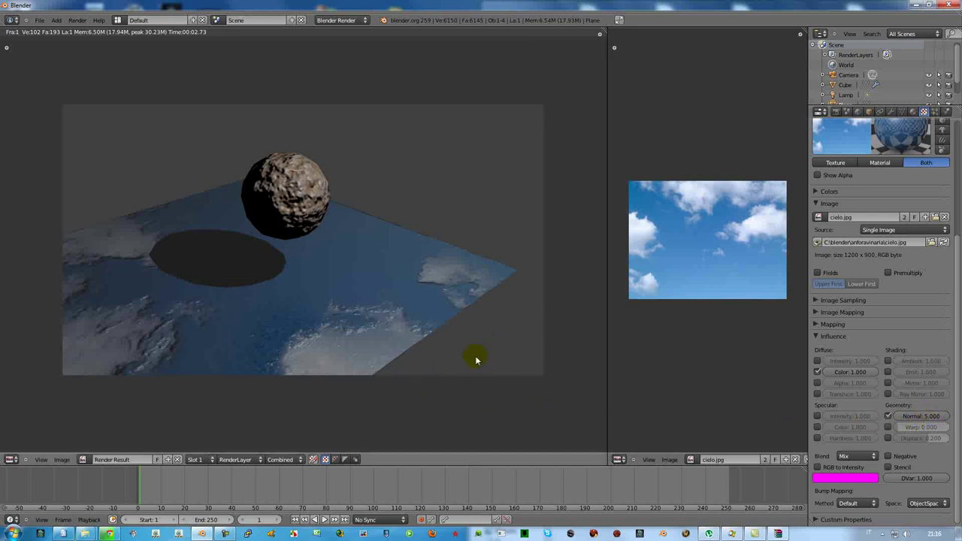
key("F12")
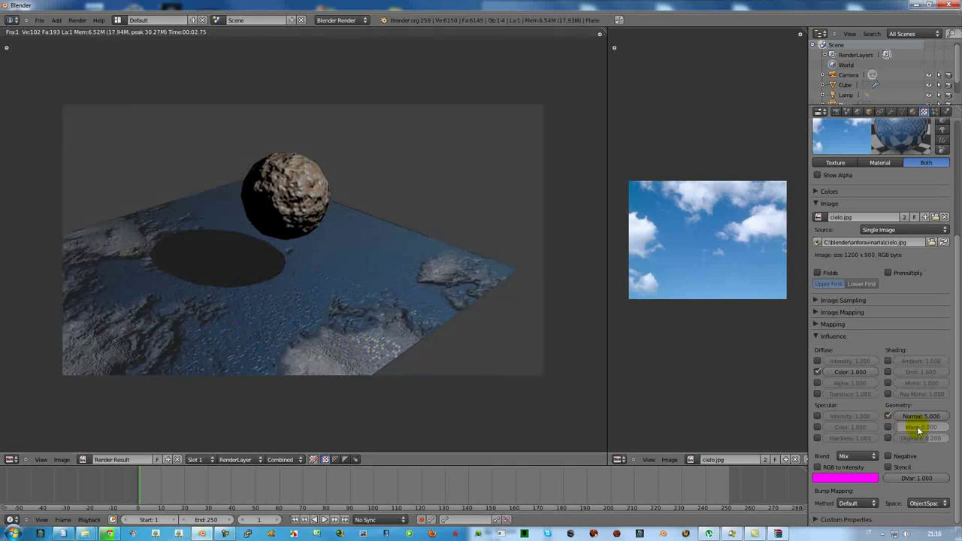
- Raise the plane's Normal influence to 20 and re-render
left_click(919, 417)
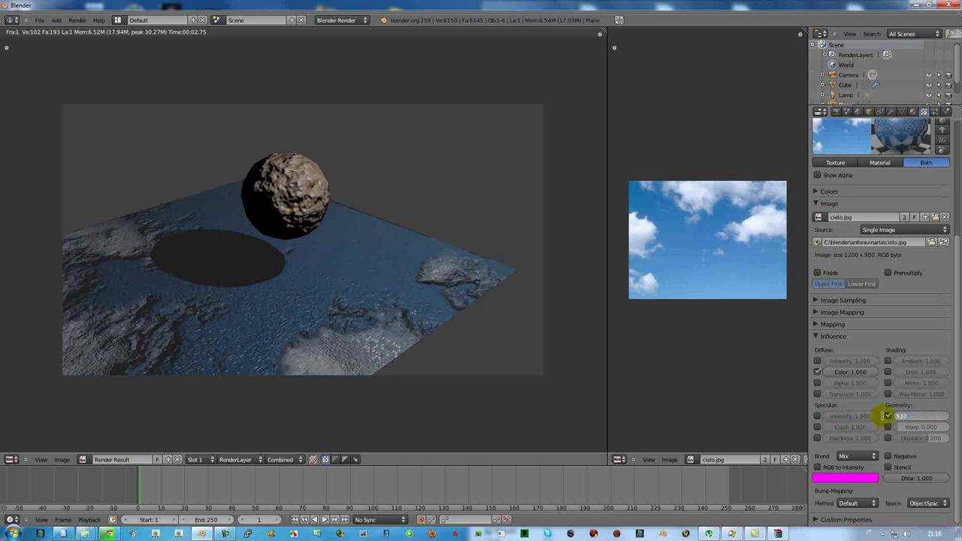
left_click(911, 416)
left_click(894, 416)
type("20")
key("Return")
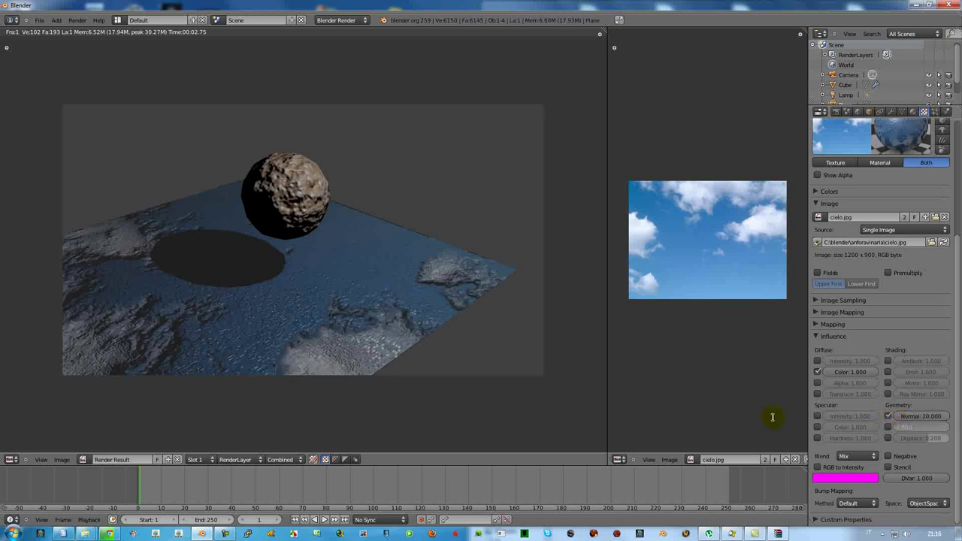
key("F12")
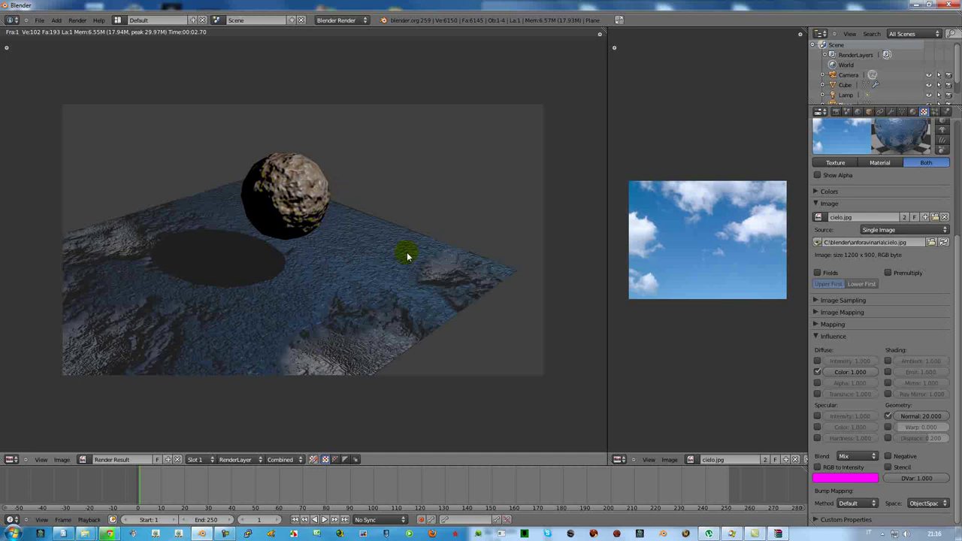
left_click(888, 416)
- Select the sphere, add a new texture in its empty second slot, and disable Tex
key("Escape")
right_click(330, 190)
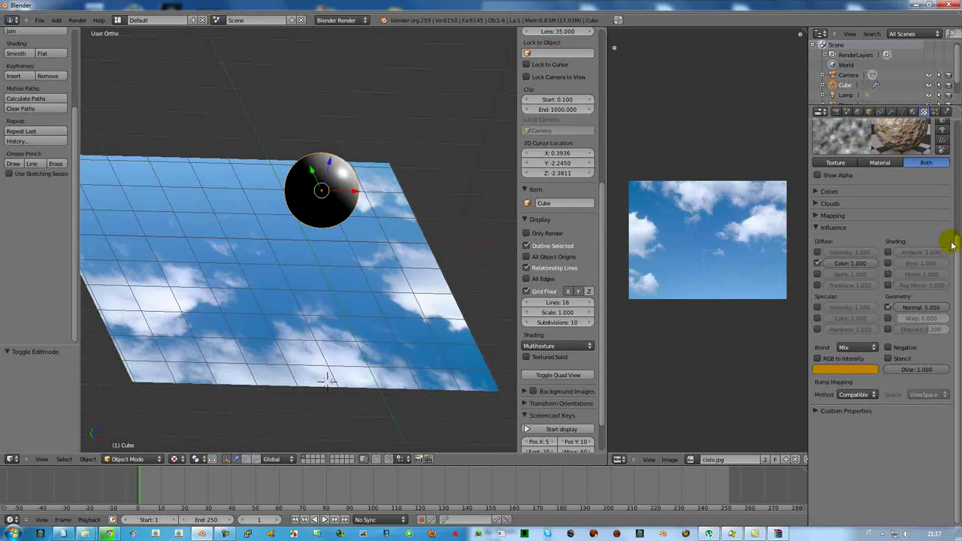
scroll(956, 254, "up", 10)
left_click(830, 172)
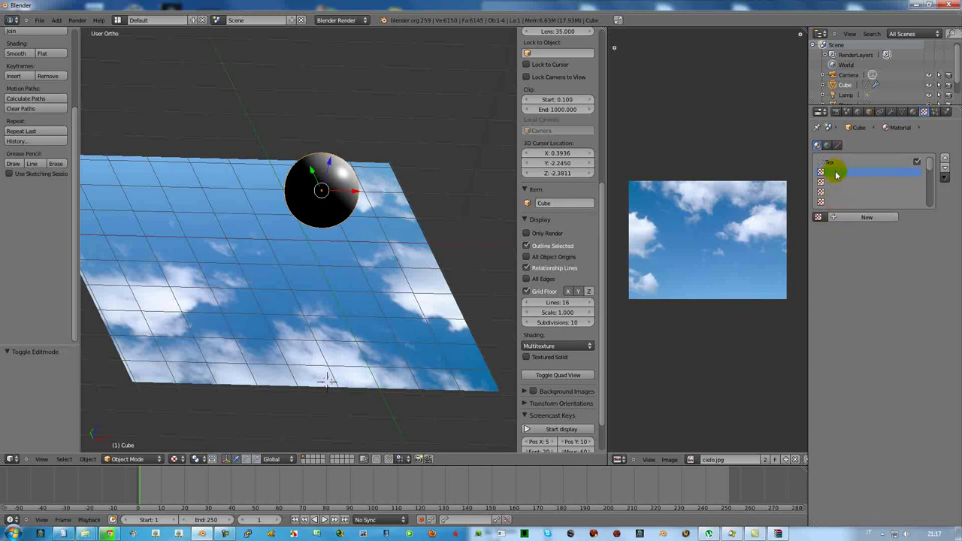
left_click(853, 218)
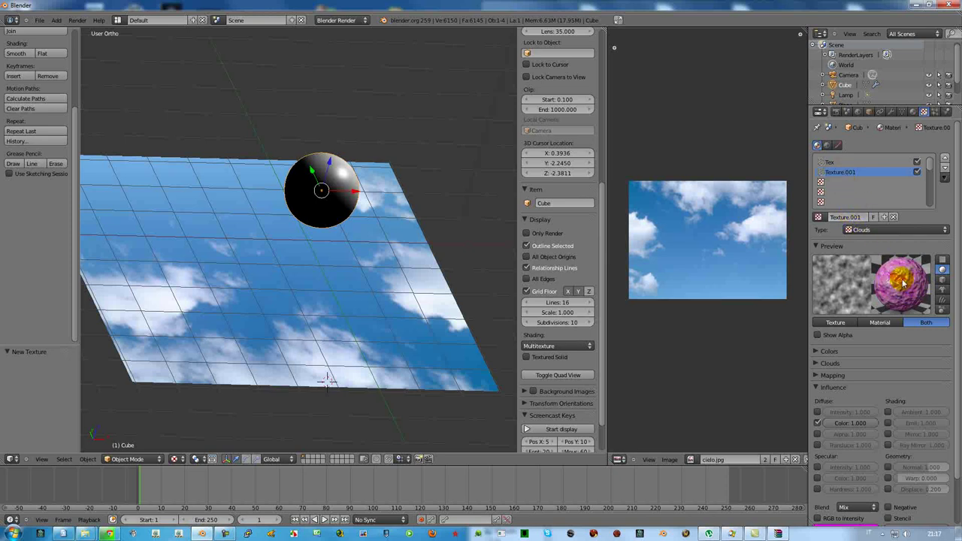
left_click(917, 162)
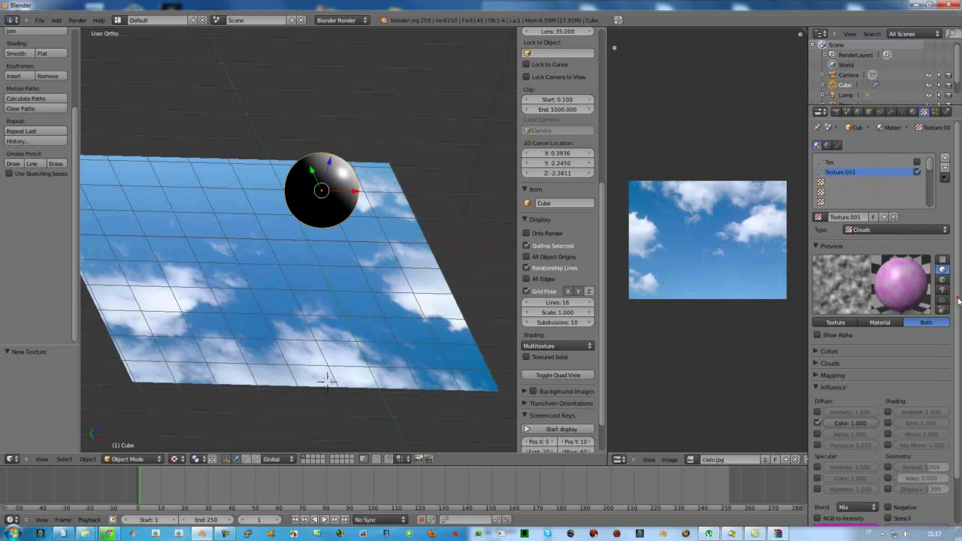
- Make the new texture Voronoi with Normal influence at 5.0
scroll(956, 300, "down", 2)
left_click(872, 201)
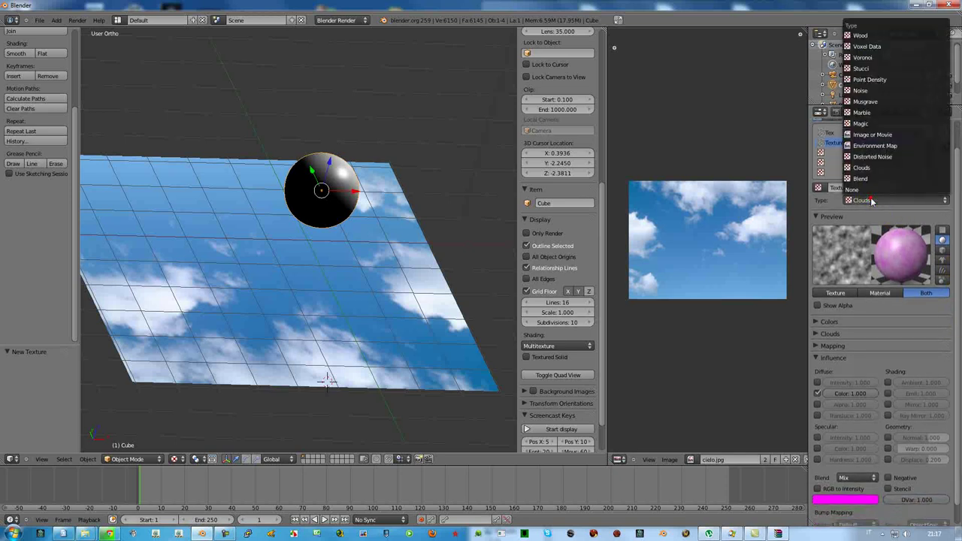
left_click(864, 58)
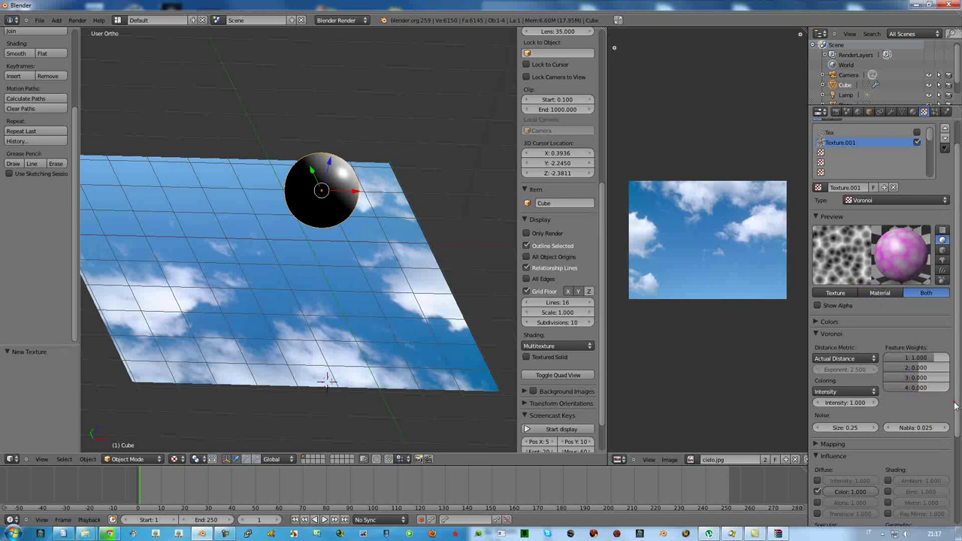
left_click_drag(955, 405, 953, 432)
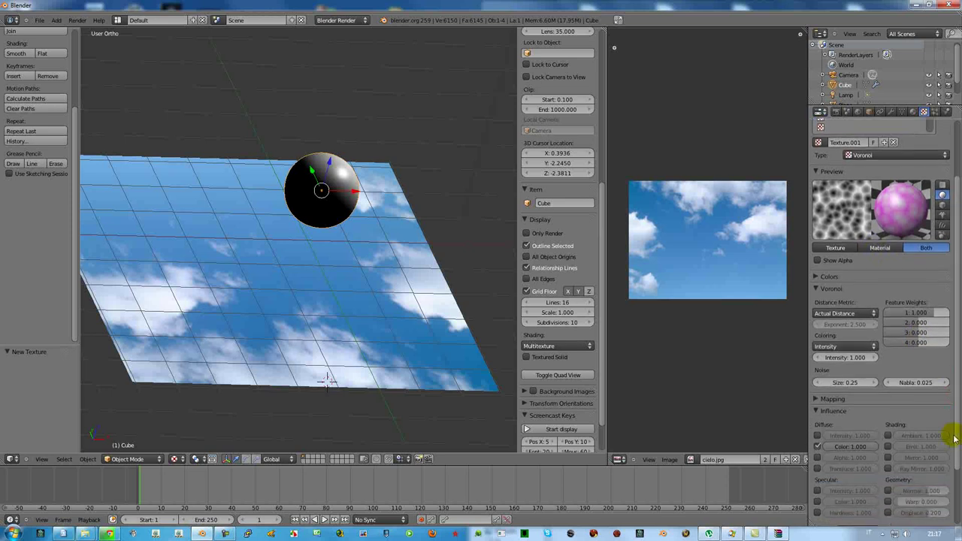
left_click(888, 491)
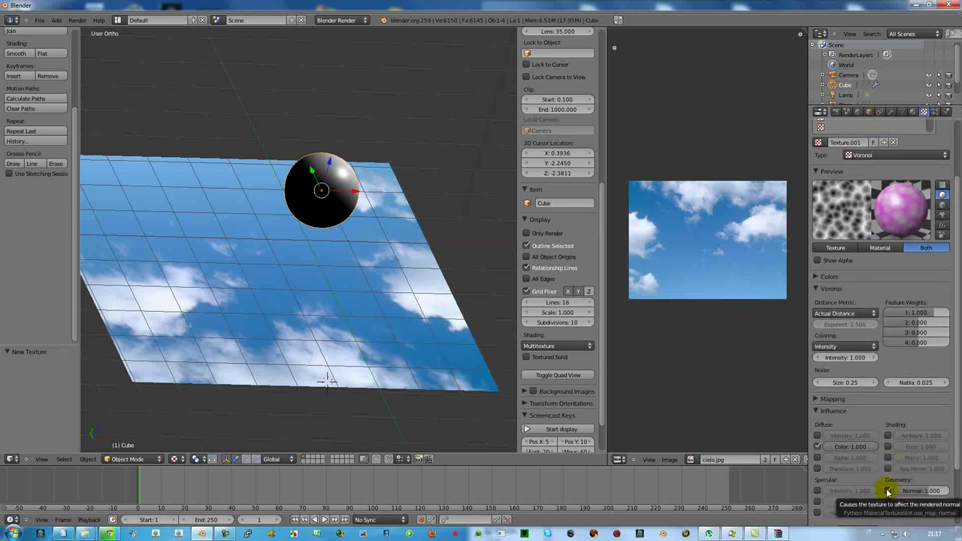
left_click_drag(922, 492, 949, 491)
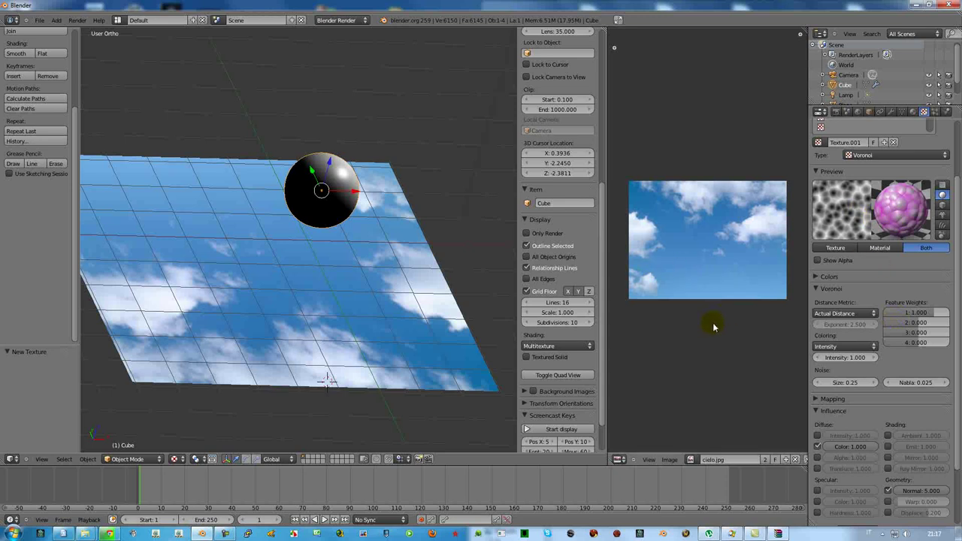
left_click(413, 295)
- Test-render larger and smaller Voronoi noise sizes on the sphere
key("F12")
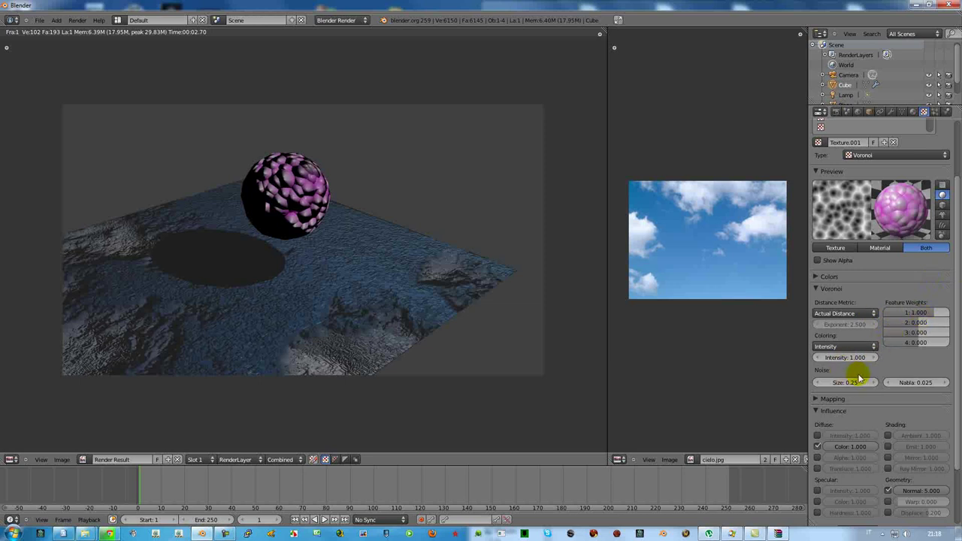
left_click_drag(834, 383, 867, 384)
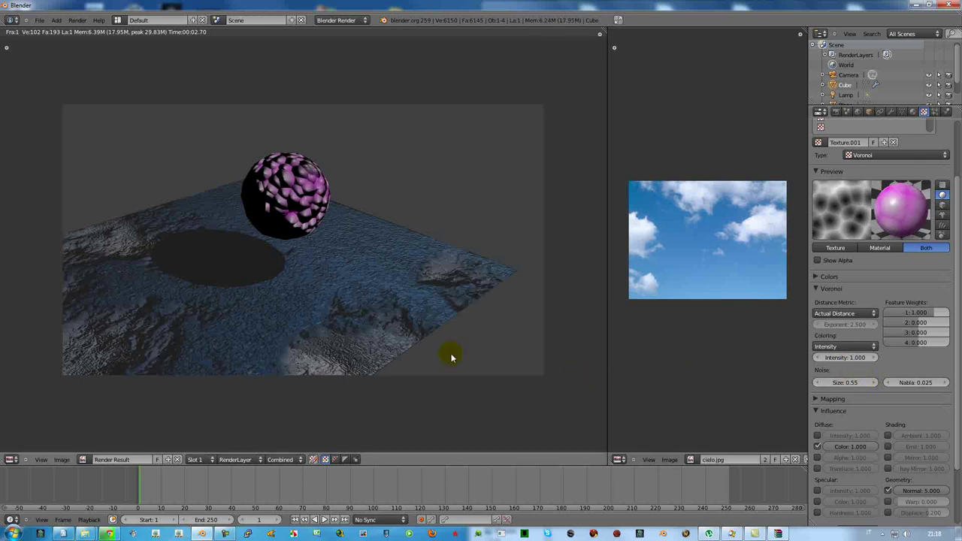
key("F12")
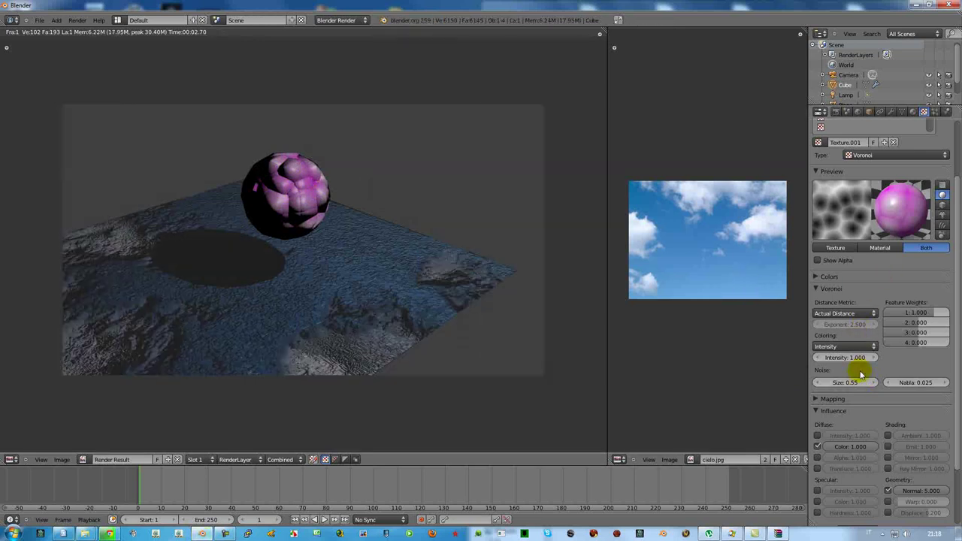
left_click_drag(862, 383, 837, 382)
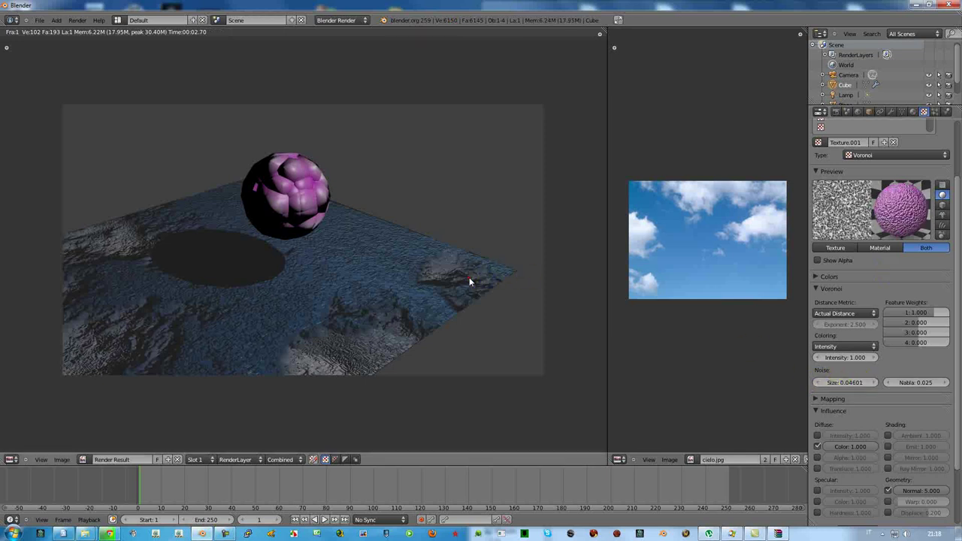
key("F12")
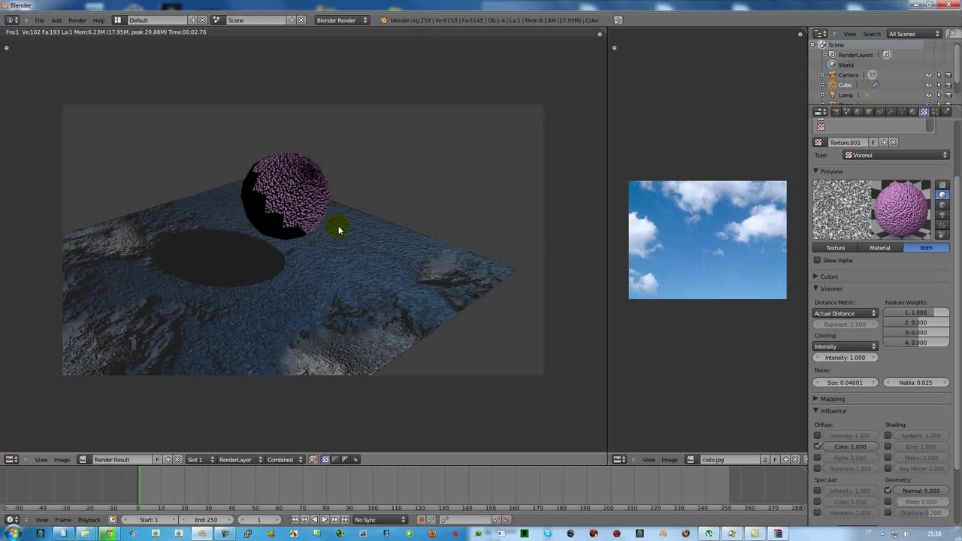
left_click(258, 168)
left_click(294, 256)
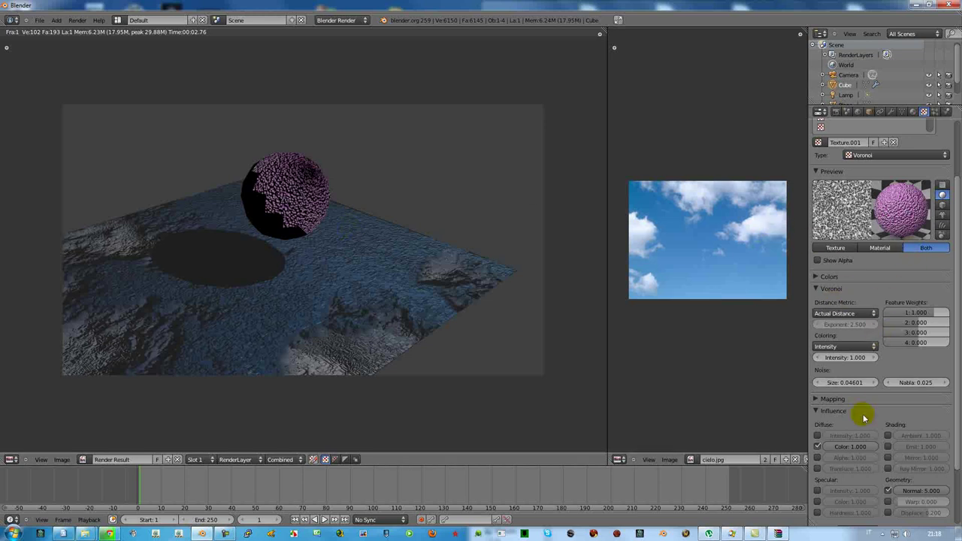
- Set Voronoi noise size 0.19, Nabla 0.10 and intensity 2.139, then re-render
left_click_drag(833, 387, 848, 386)
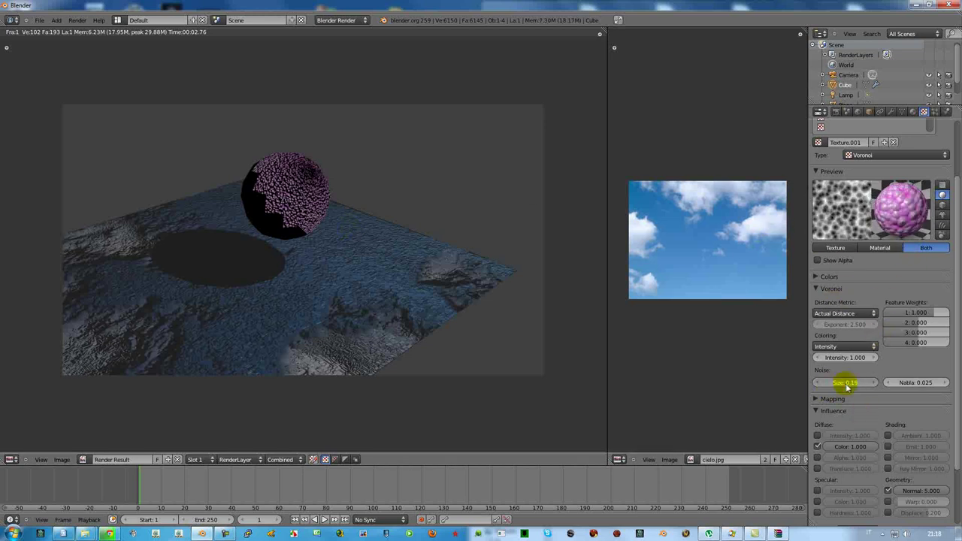
left_click(925, 384)
mouse_move(926, 383)
left_mouse_down()
mouse_move(914, 384)
mouse_move(934, 387)
left_mouse_up()
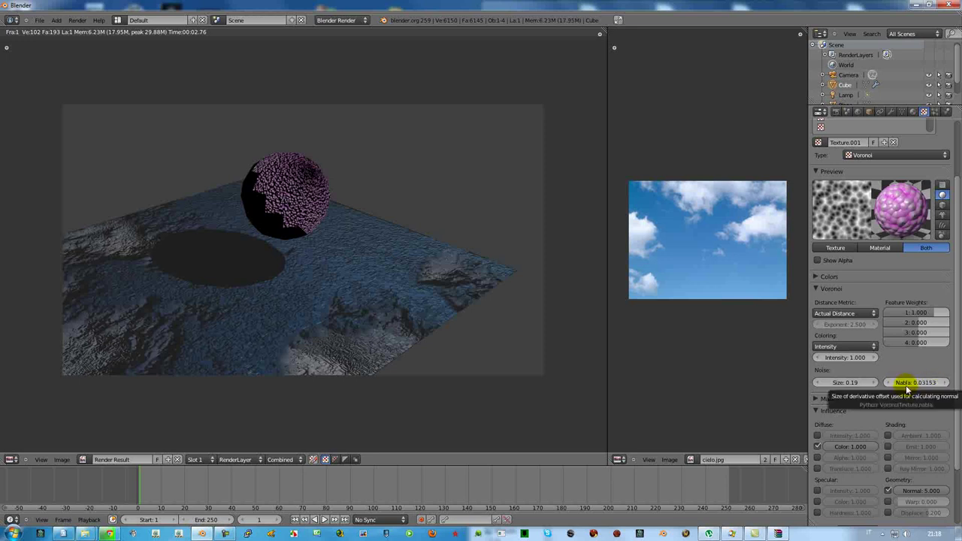
left_click_drag(904, 386, 914, 384)
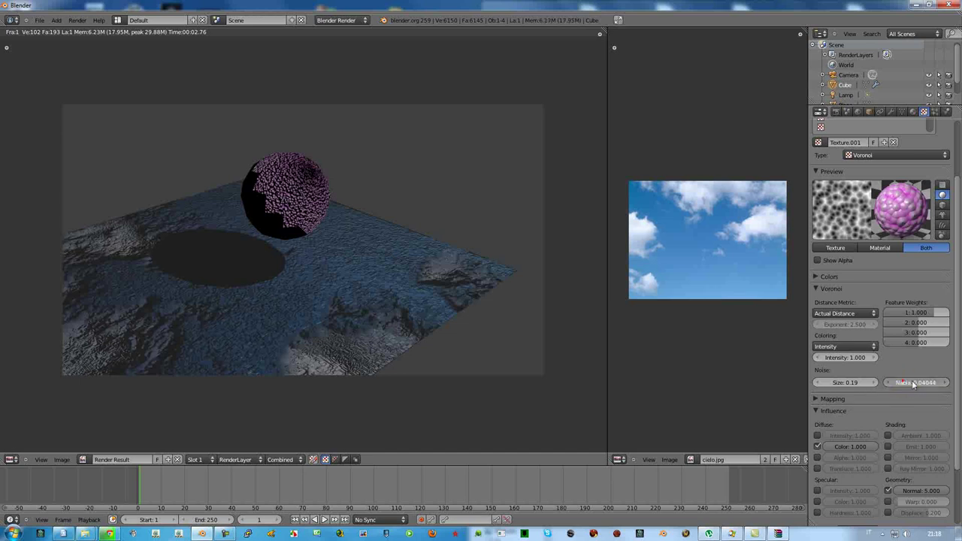
left_click(923, 382)
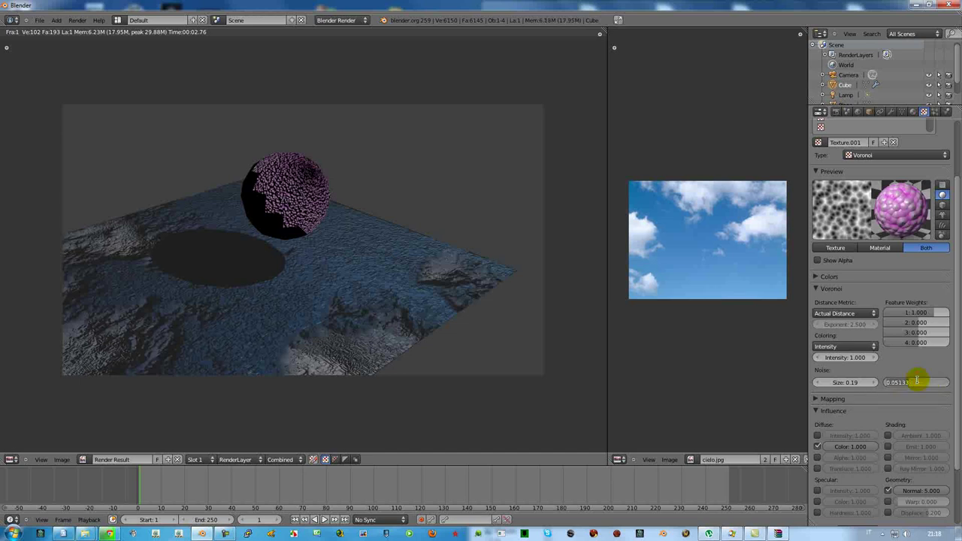
key("Return")
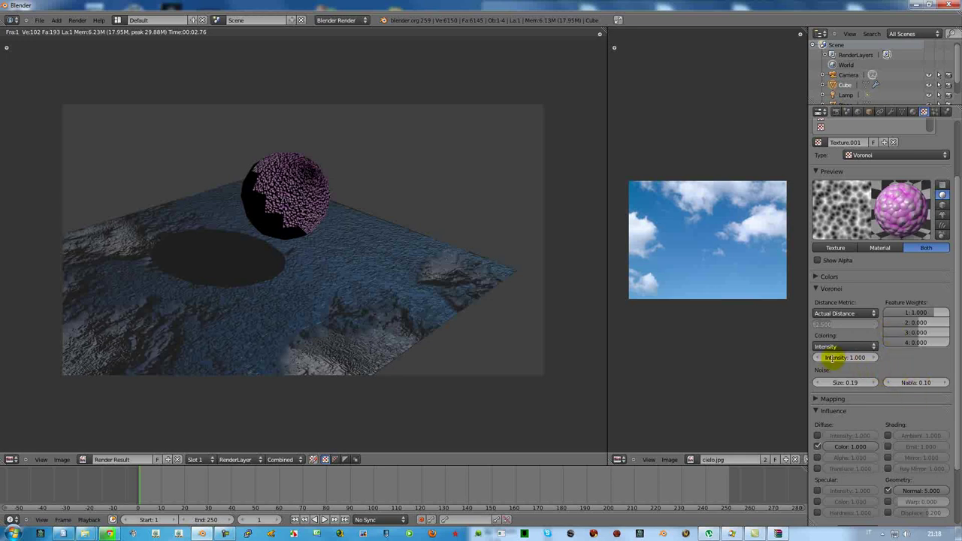
left_click_drag(836, 359, 849, 365)
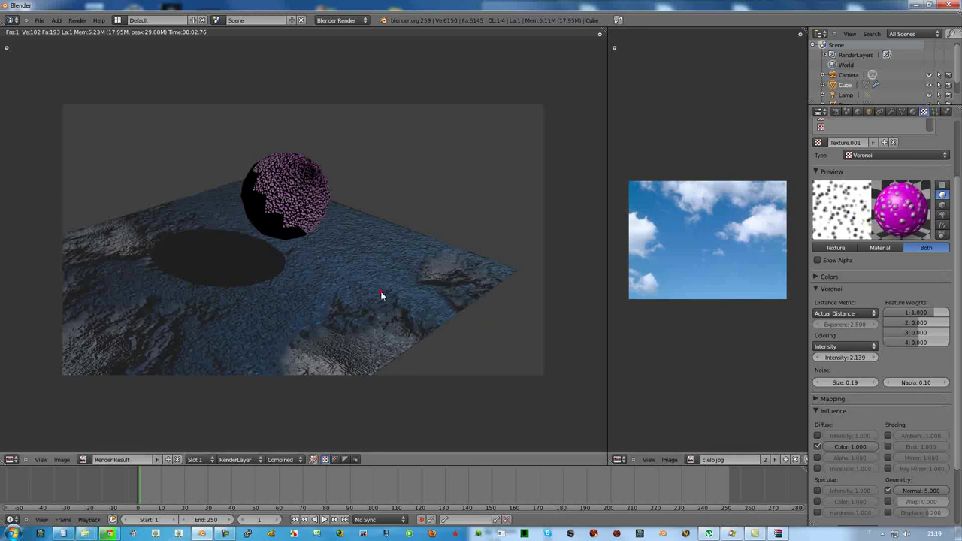
key("F12")
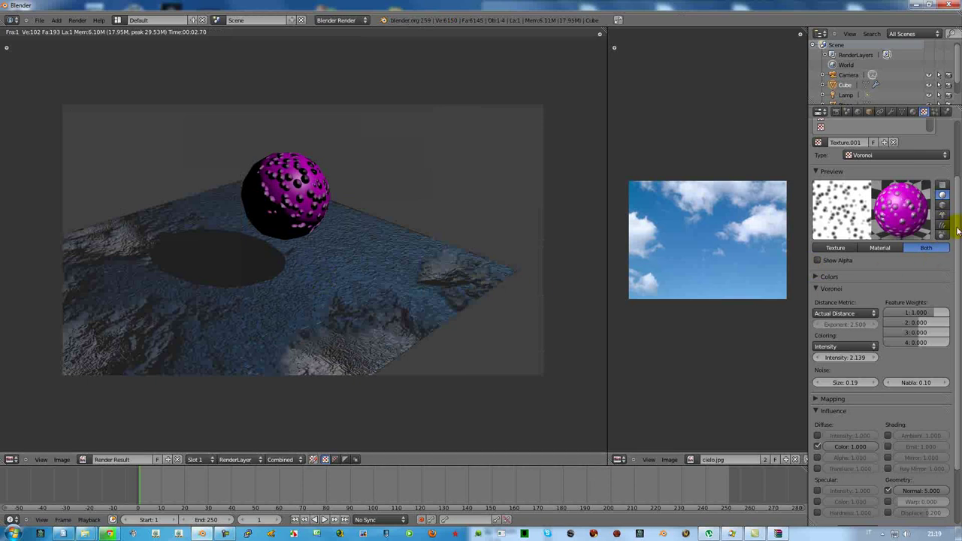
- Change the Voronoi texture's blend colour from magenta to blue and render the scene
scroll(955, 229, "up", 3)
scroll(956, 180, "down", 7)
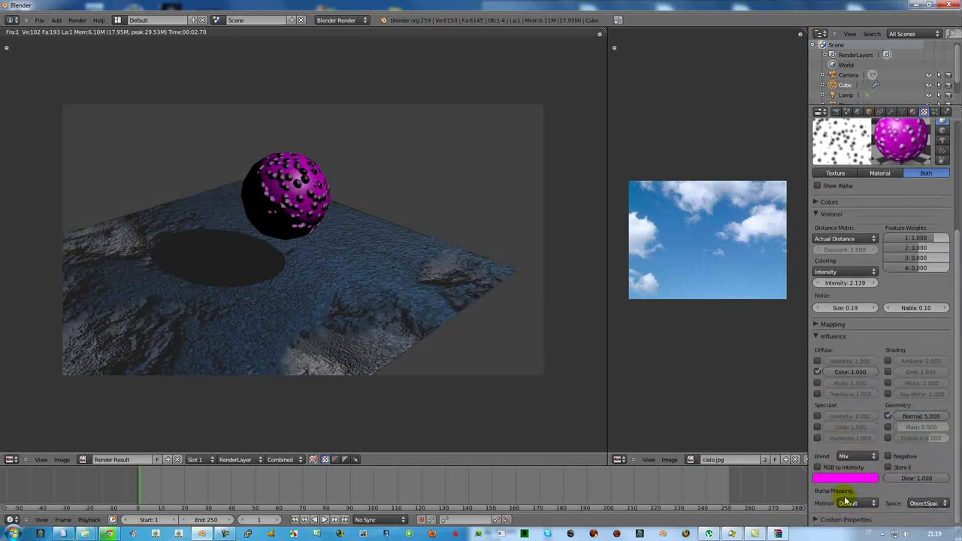
left_click(844, 481)
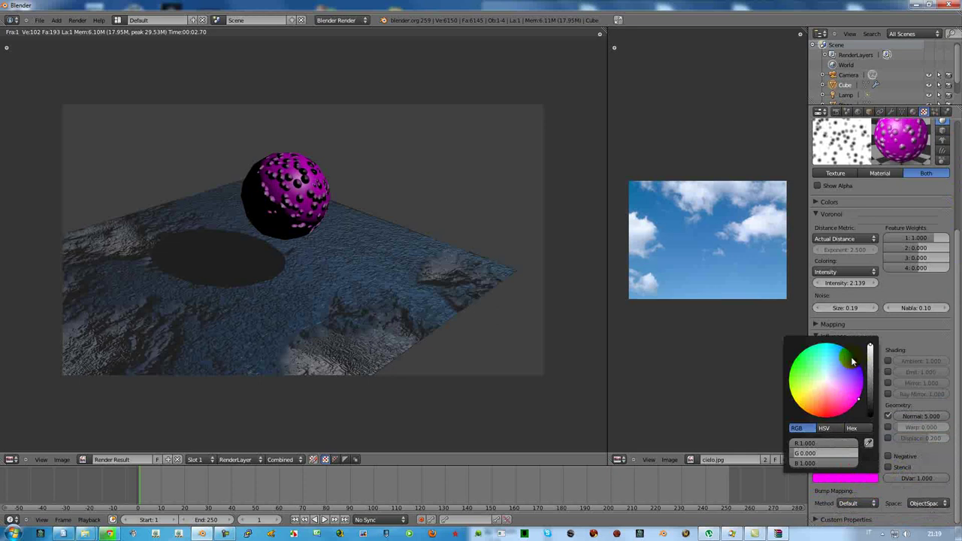
left_click_drag(852, 362, 858, 363)
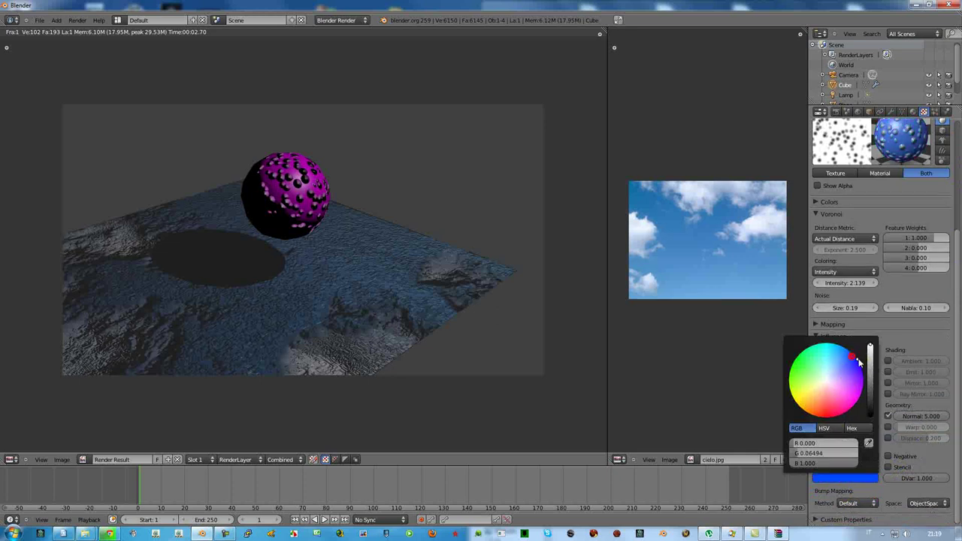
left_click(524, 381)
key("F12")
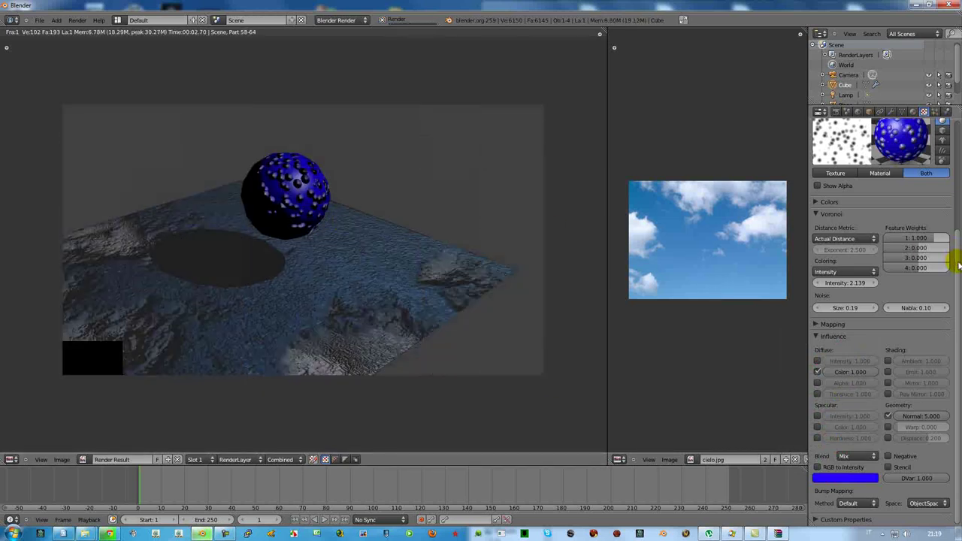
- Re-enable the first texture slot, Tex, and re-render with both textures active
left_click_drag(958, 260, 960, 171)
left_click(916, 140)
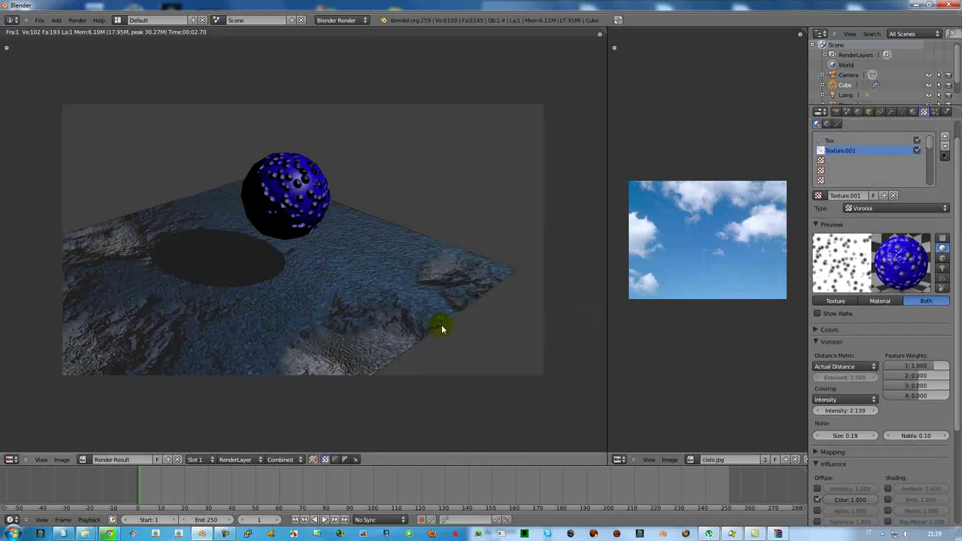
key("F12")
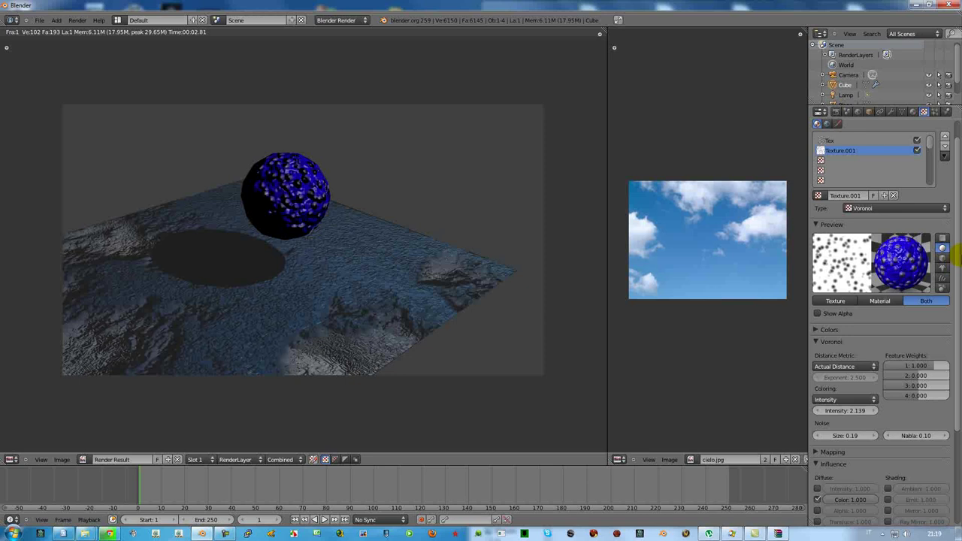
scroll(956, 254, "down", 1)
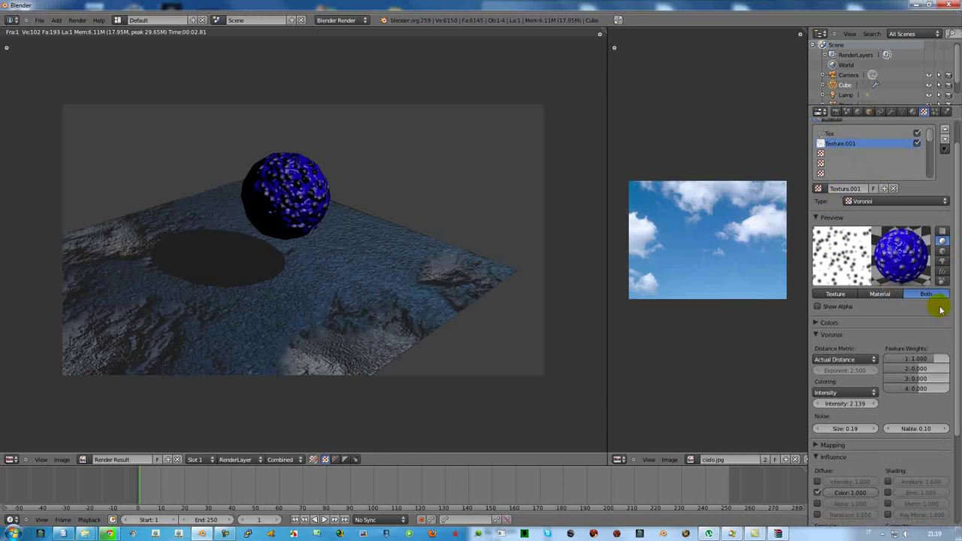
scroll(954, 338, "down", 5)
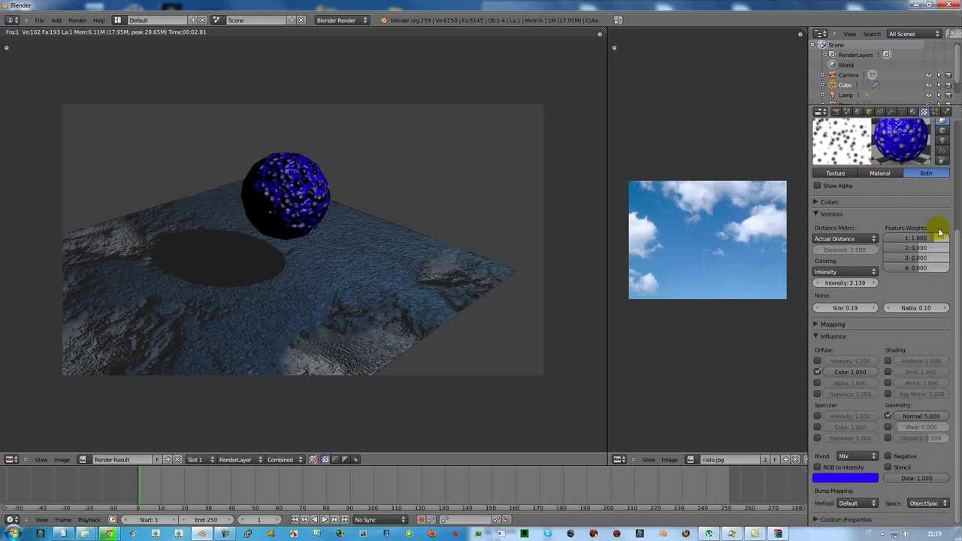
scroll(951, 256, "up", 5)
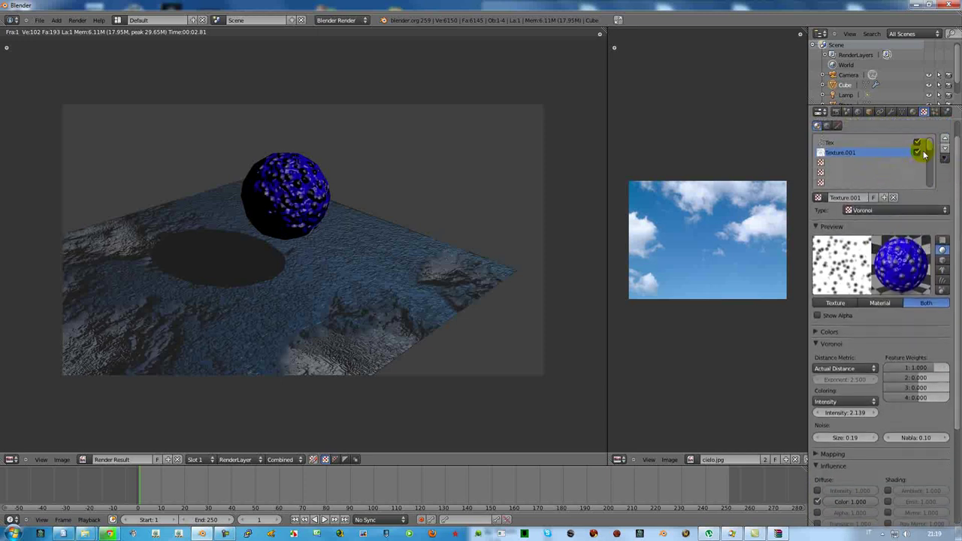
left_click(916, 143)
left_click(916, 143)
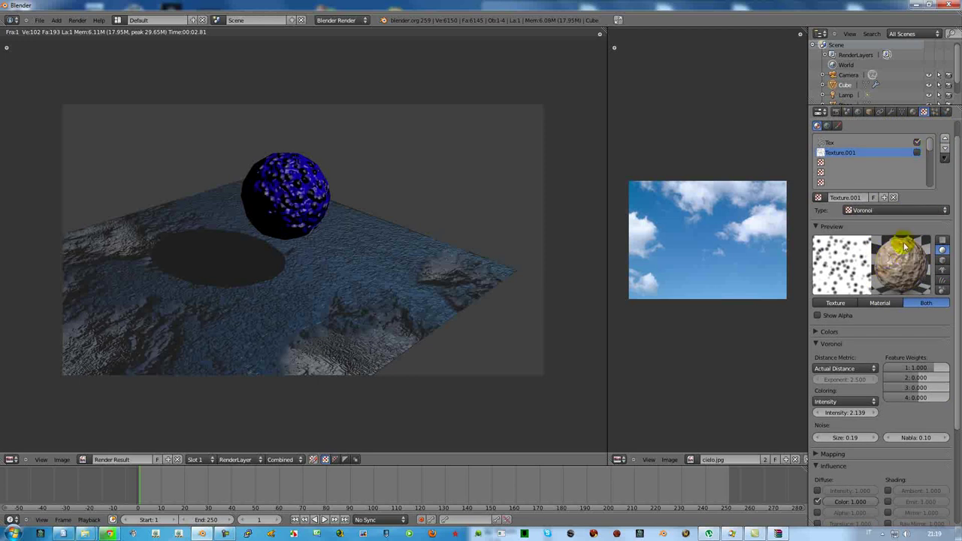
left_click(915, 153)
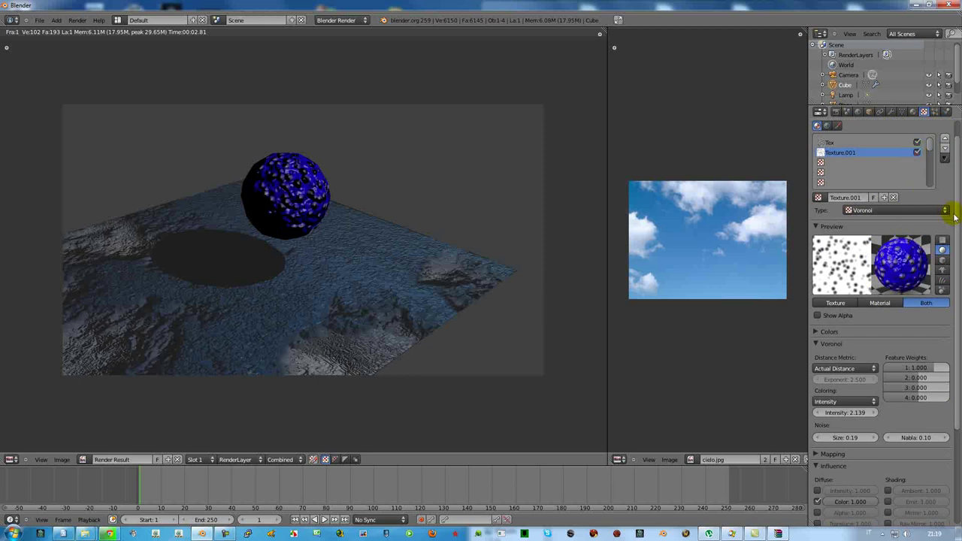
left_click_drag(957, 220, 958, 333)
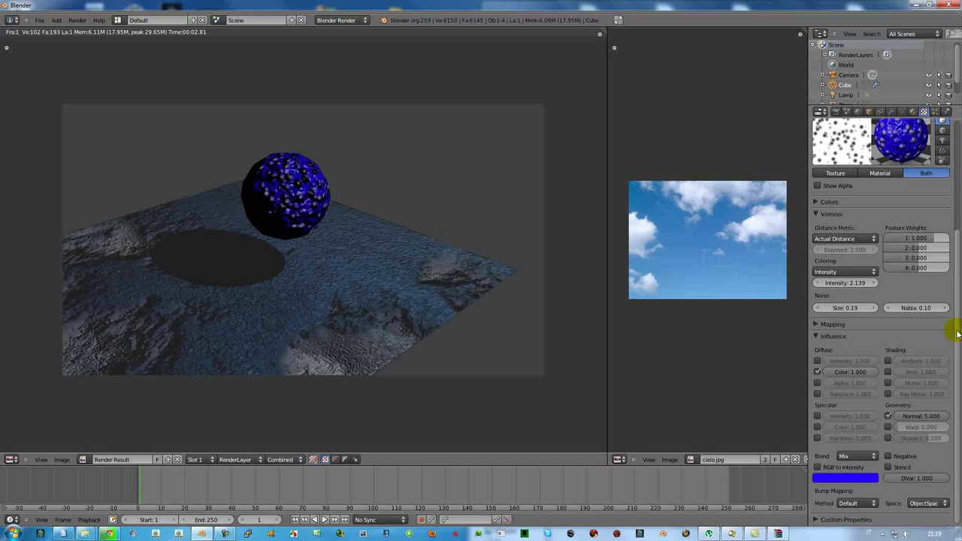
- Collapse the Voronoi settings and try the Add, Subtract, Multiply and Screen blend modes
left_click(819, 214)
left_click(815, 236)
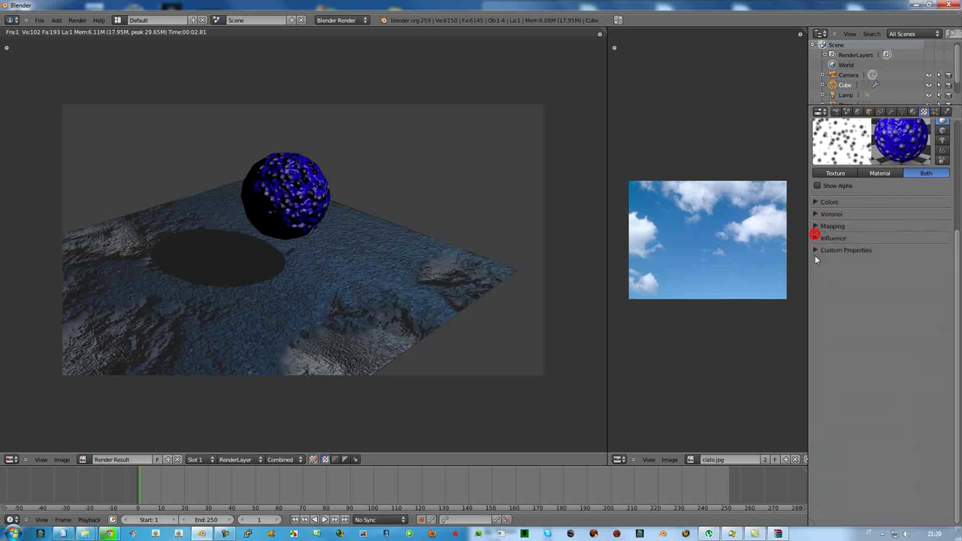
left_click(815, 238)
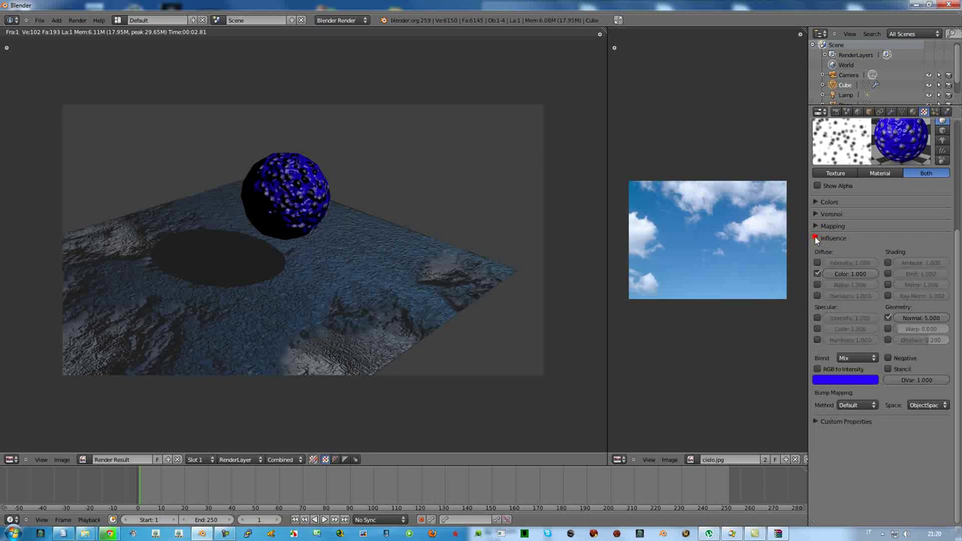
left_click(858, 358)
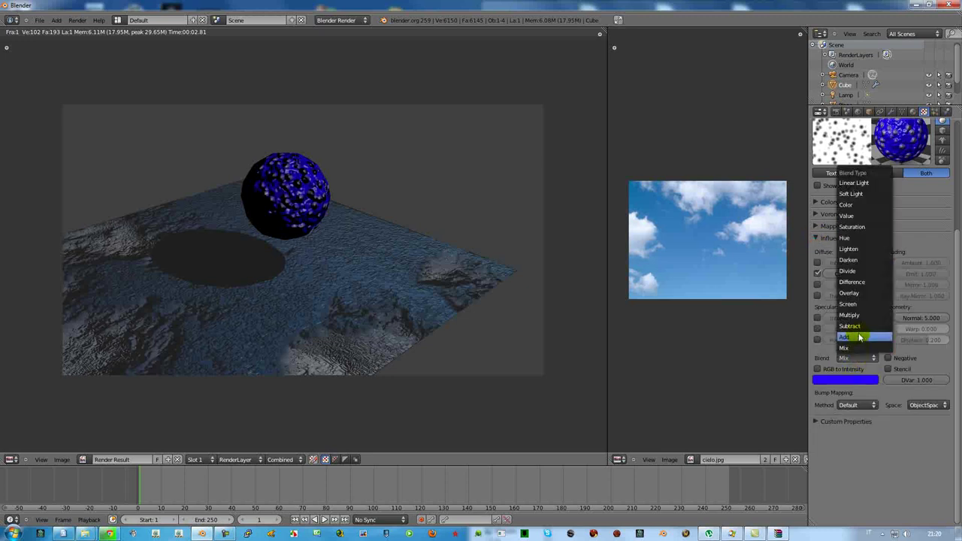
left_click(859, 337)
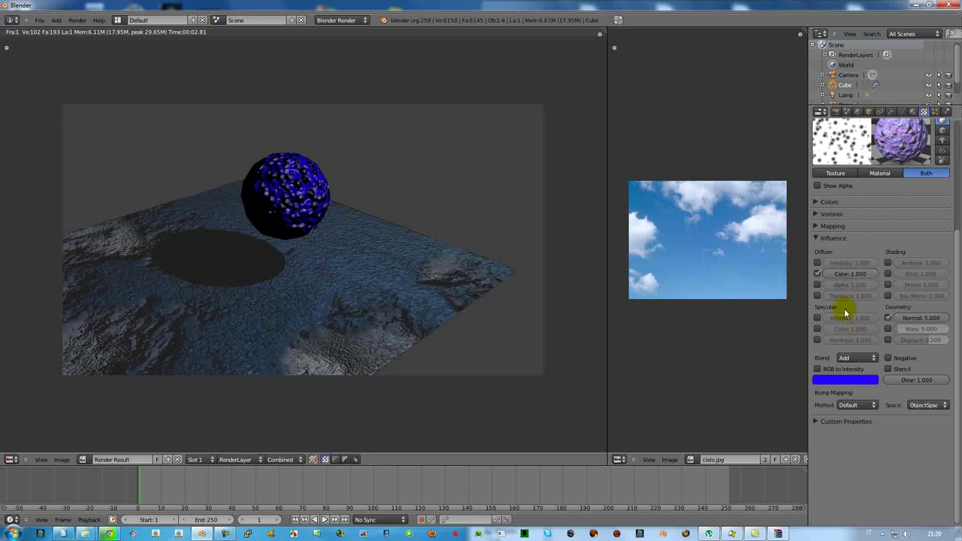
left_click(853, 358)
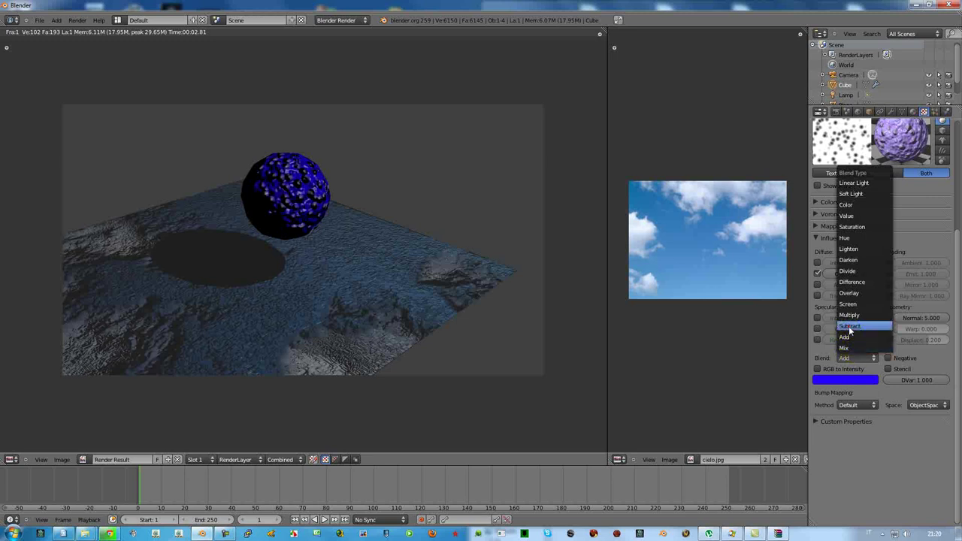
left_click(850, 327)
left_click(850, 359)
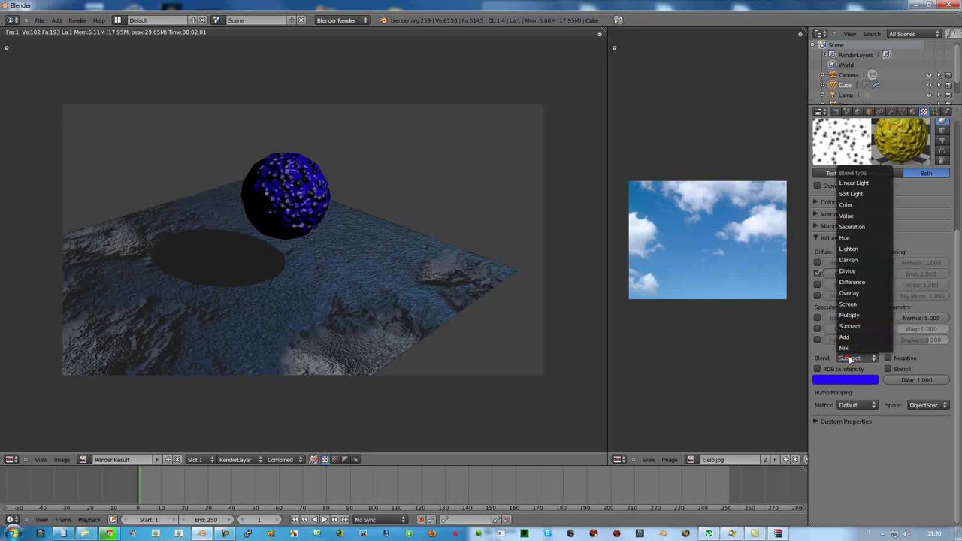
left_click(850, 315)
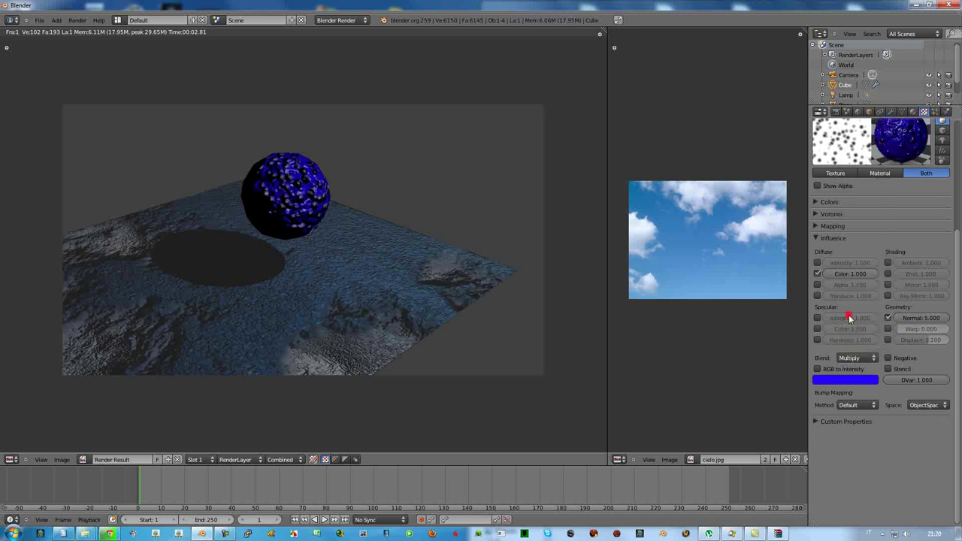
left_click(850, 359)
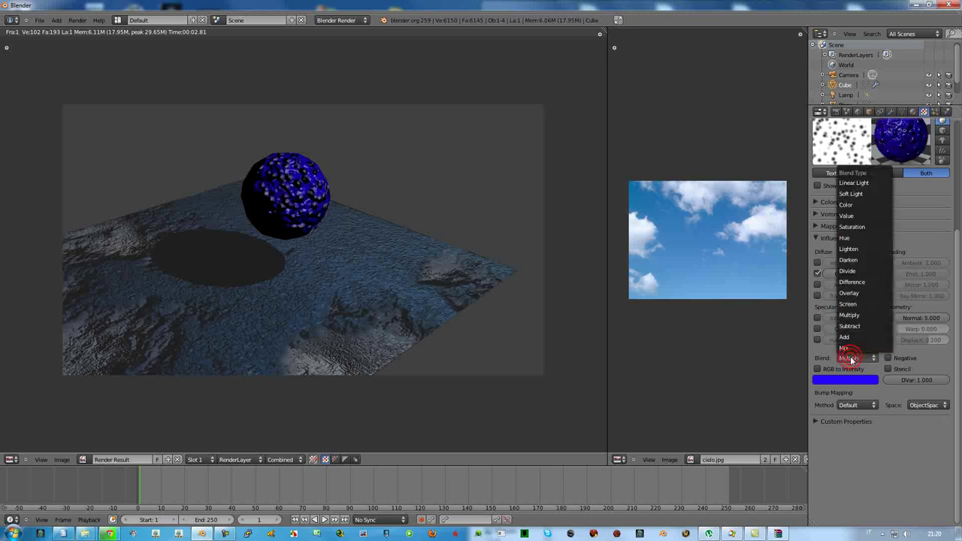
left_click(850, 304)
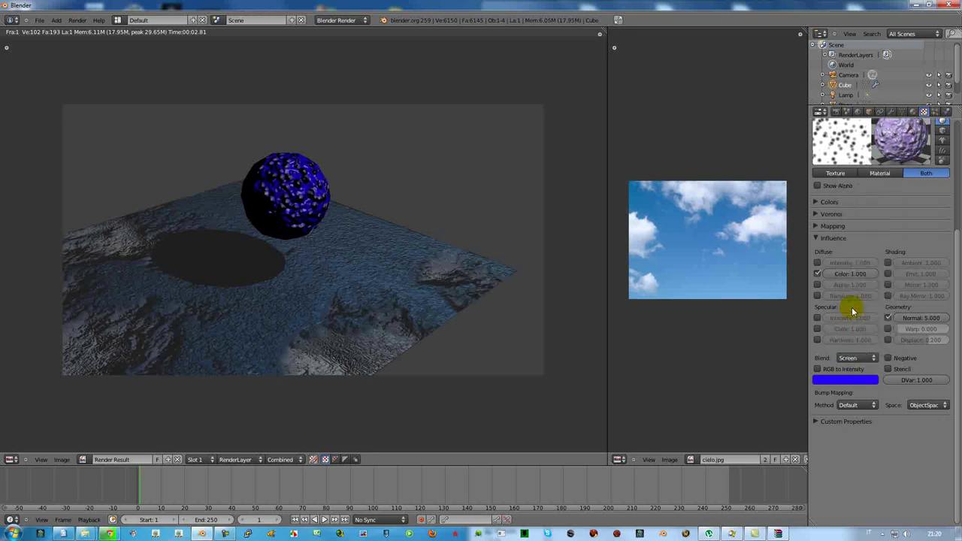
- Try the Difference, Divide, Darken and Lighten blend modes on the Voronoi texture
left_click(845, 359)
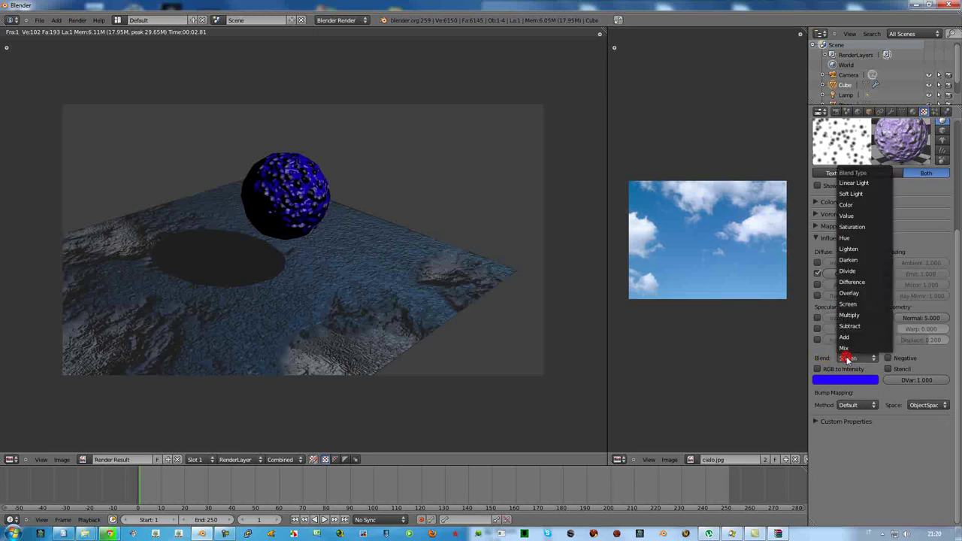
left_click(845, 283)
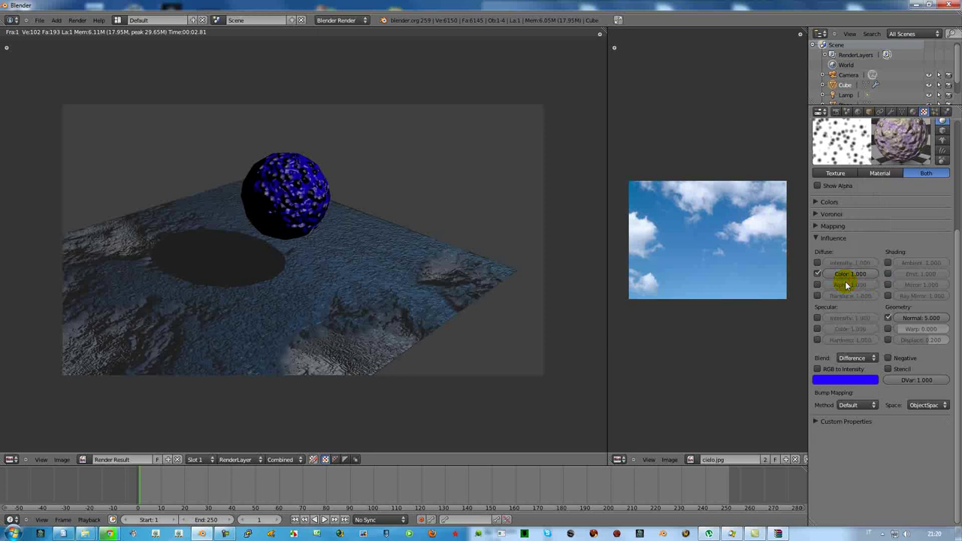
left_click(854, 358)
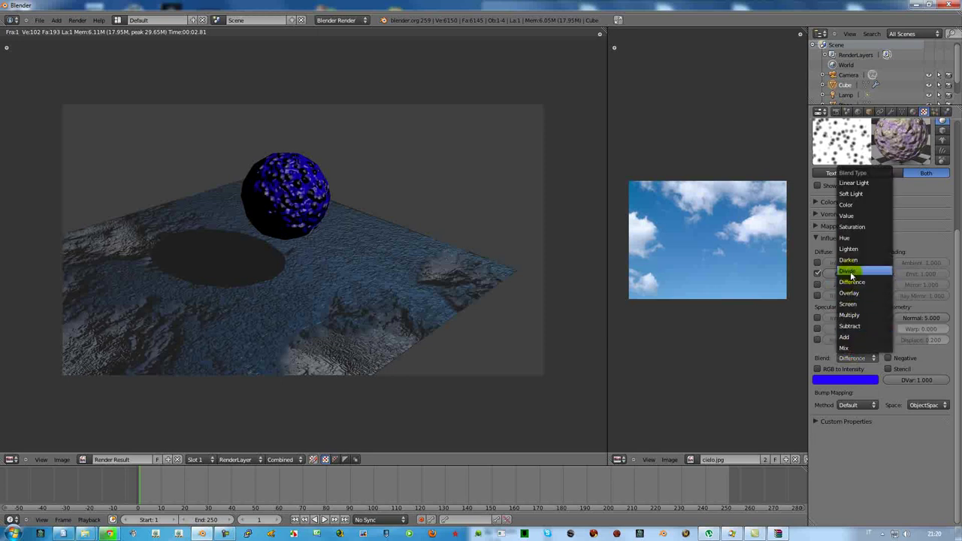
left_click(851, 274)
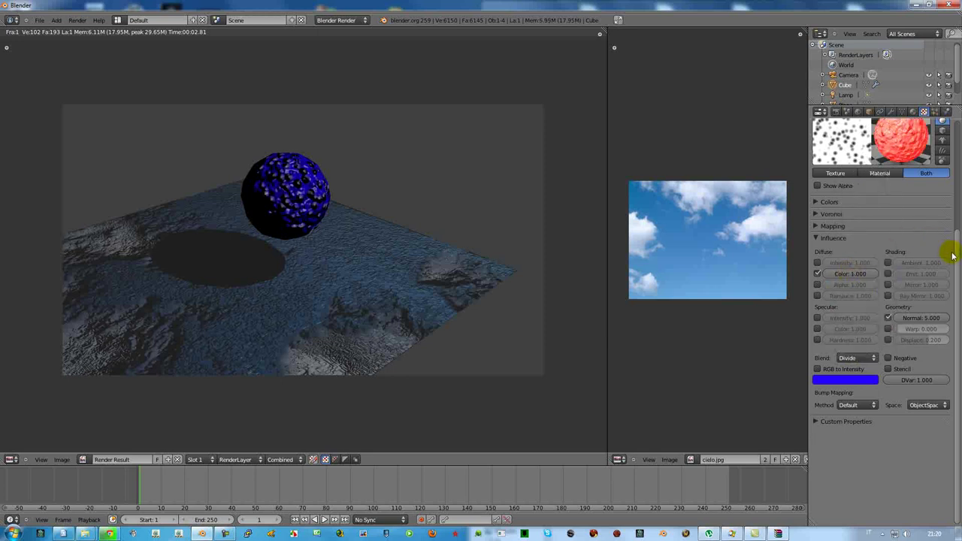
scroll(956, 260, "up", 2)
left_click(757, 261)
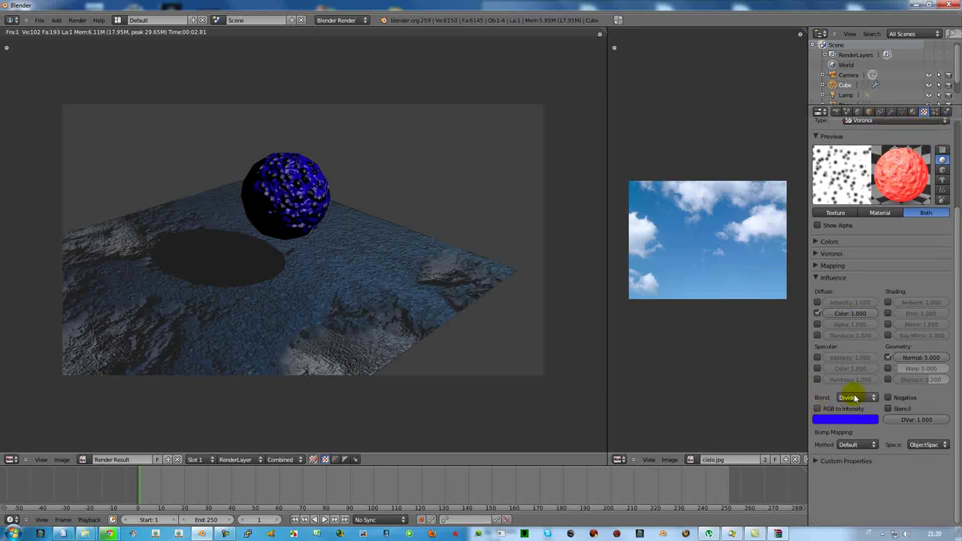
left_click(853, 396)
left_click(852, 301)
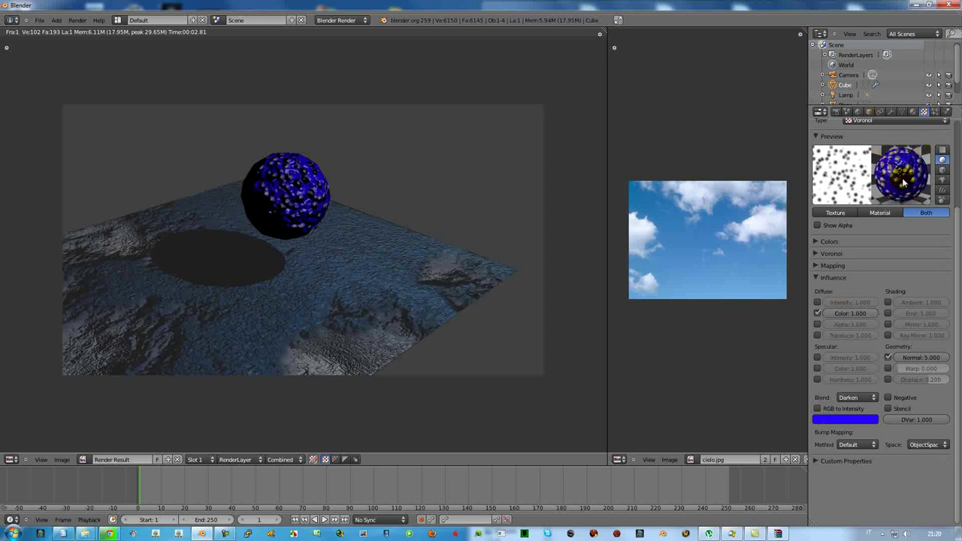
left_click(849, 397)
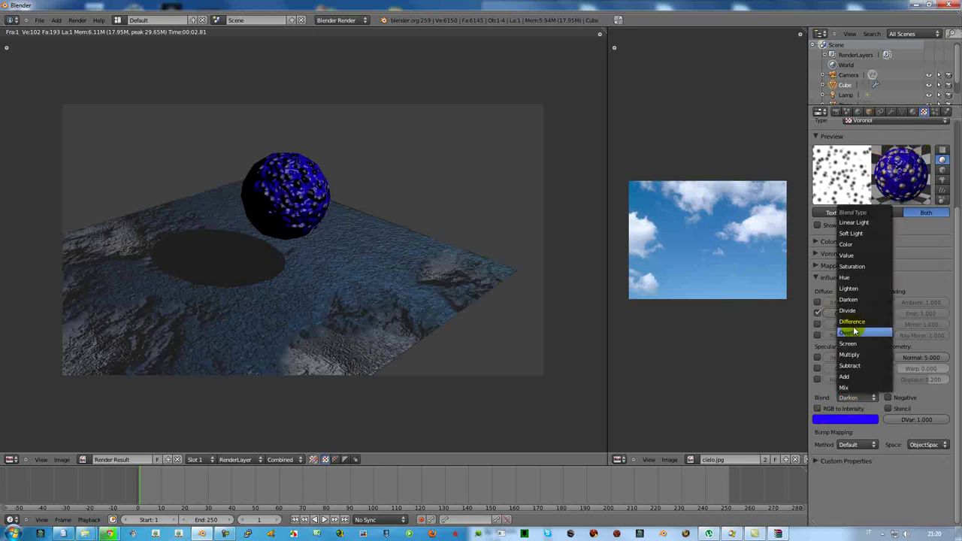
left_click(864, 293)
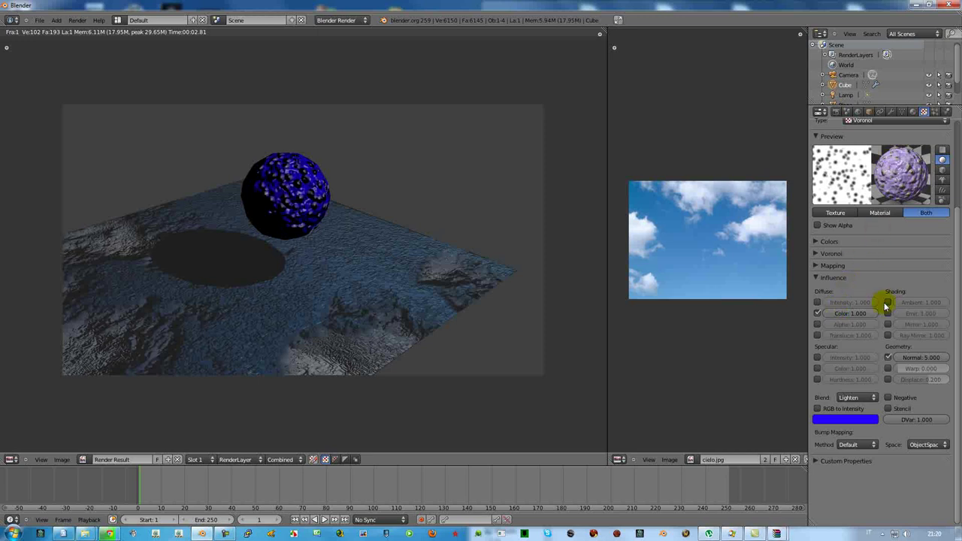
- Try Value and Color, settle on Saturation blending, and render the golden sphere
left_click(849, 399)
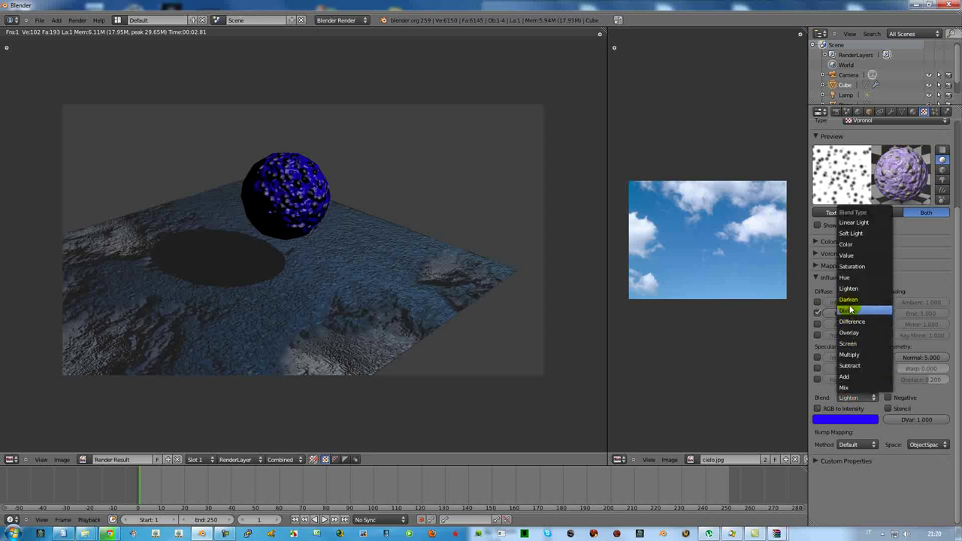
left_click(848, 256)
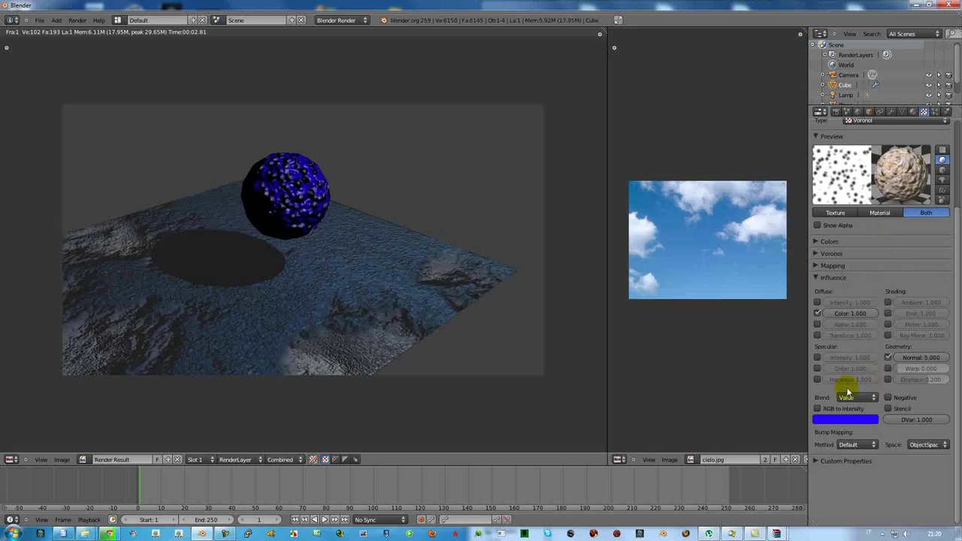
left_click(846, 398)
left_click(844, 244)
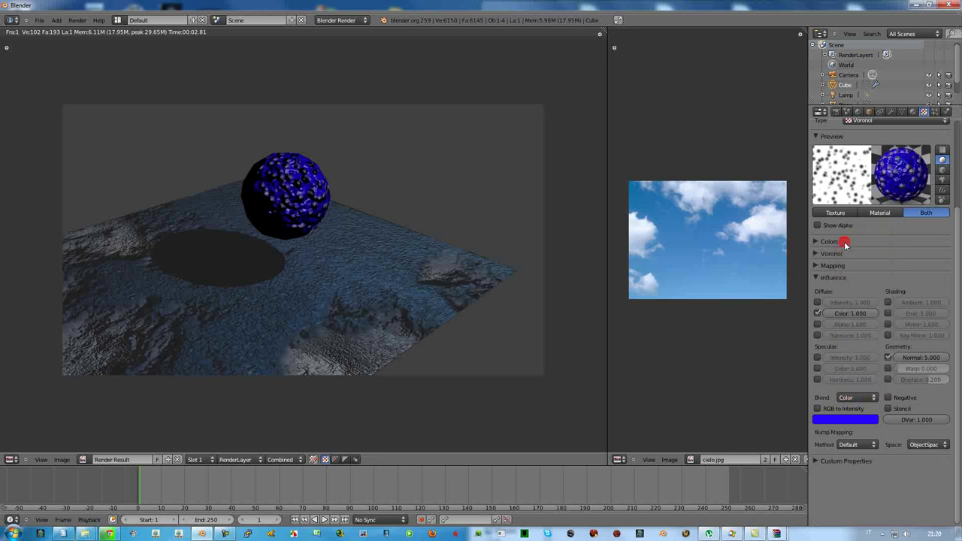
left_click(845, 396)
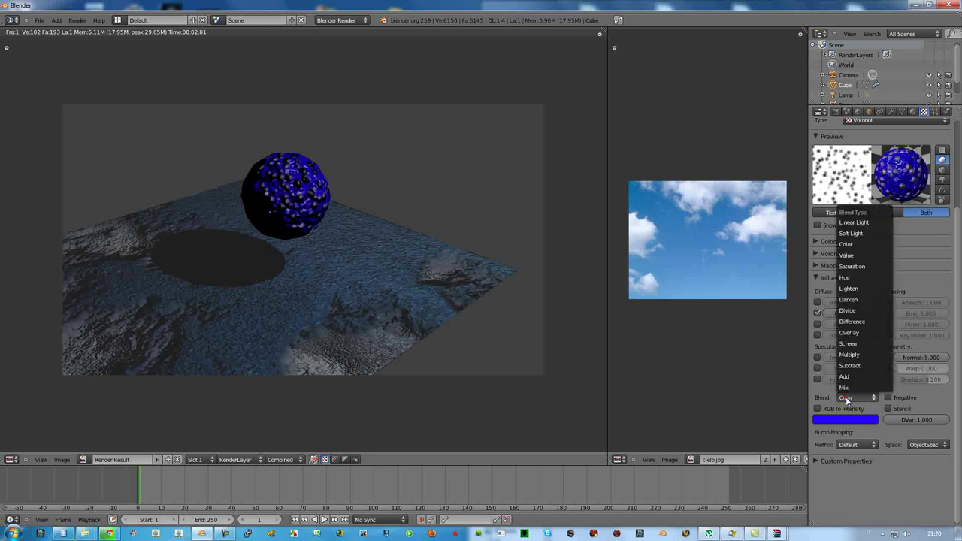
left_click(847, 266)
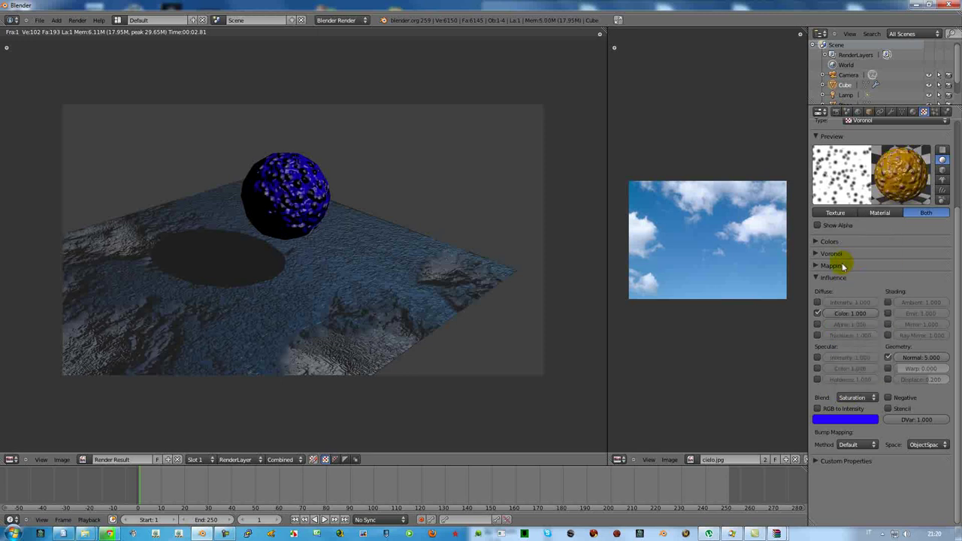
key("F12")
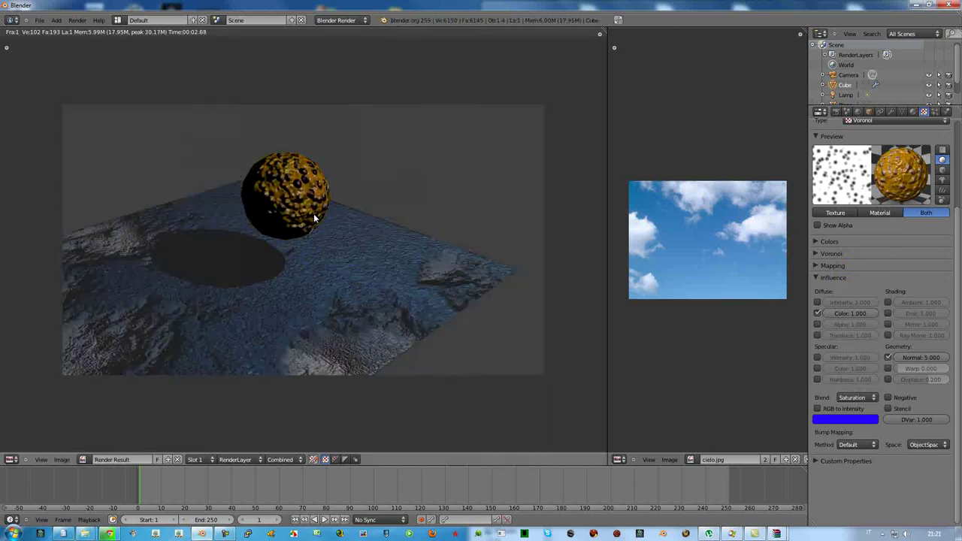
- Enable mirror reflection on the sphere material with reflectivity 0.742 and render
left_click(914, 111)
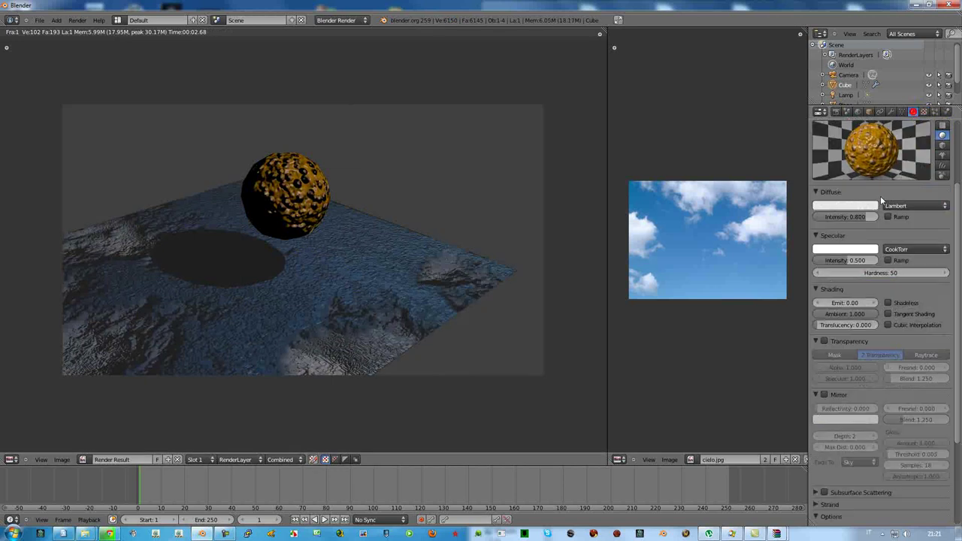
left_click(825, 395)
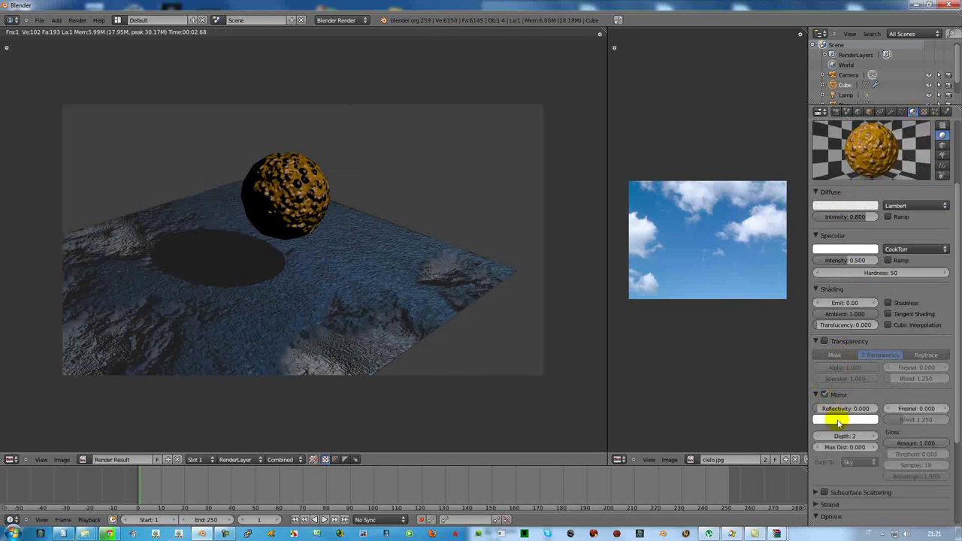
left_click_drag(818, 410, 867, 410)
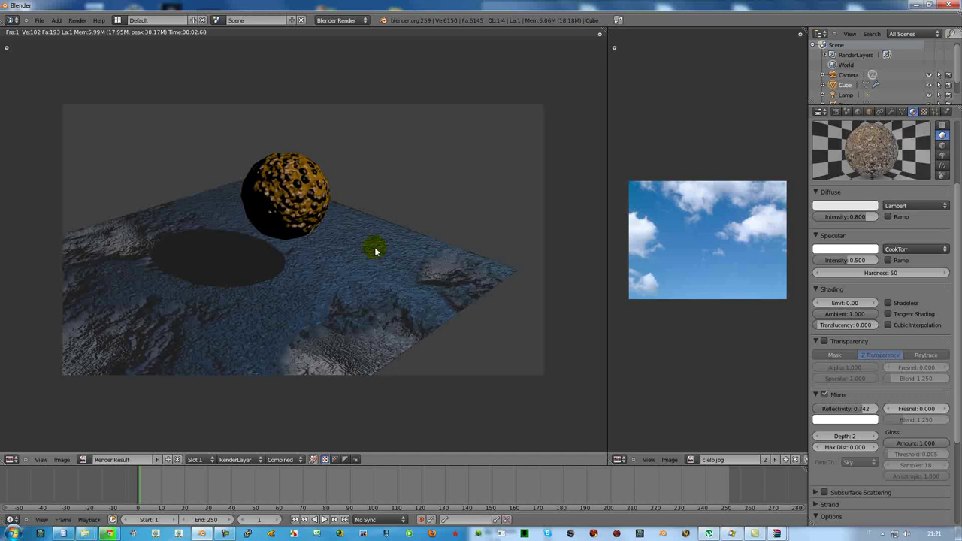
key("F12")
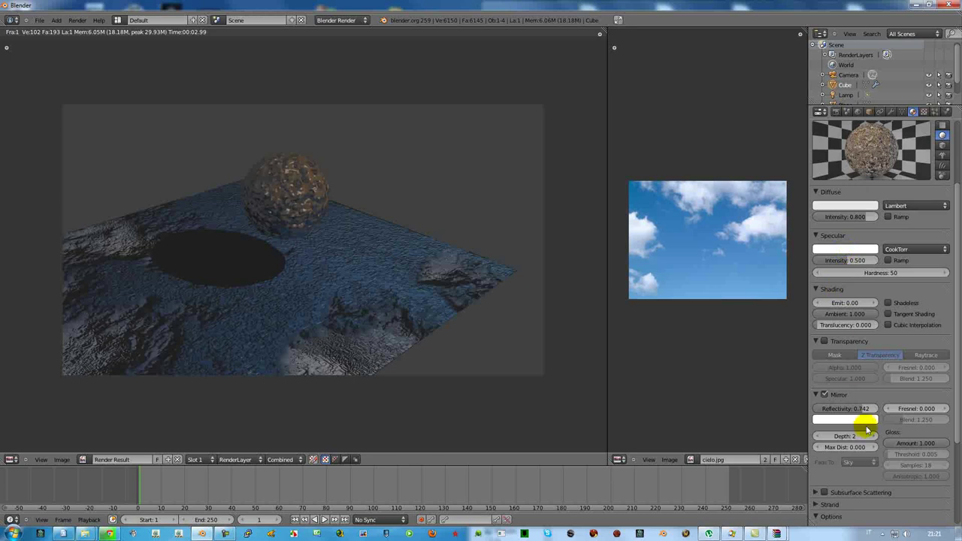
- Set the mirror Fresnel to 0.510, render to check, and return to the scene
mouse_move(912, 408)
left_mouse_down()
mouse_move(923, 410)
mouse_move(798, 395)
left_mouse_up()
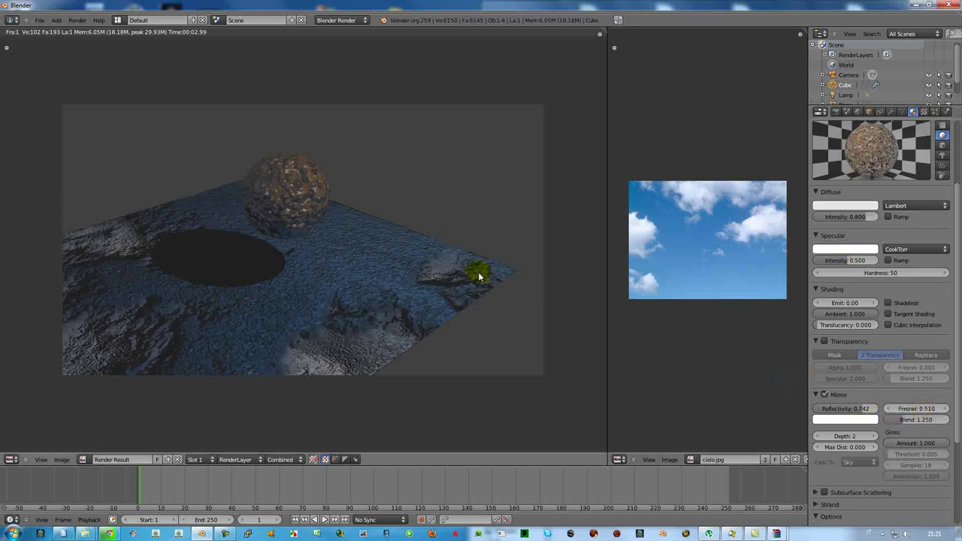
key("F12")
key("Escape")
- Duplicate the lamp as Lamp.001 above the plane's left side, render, then select the sphere
scroll(309, 229, "down", 2)
right_click(425, 107)
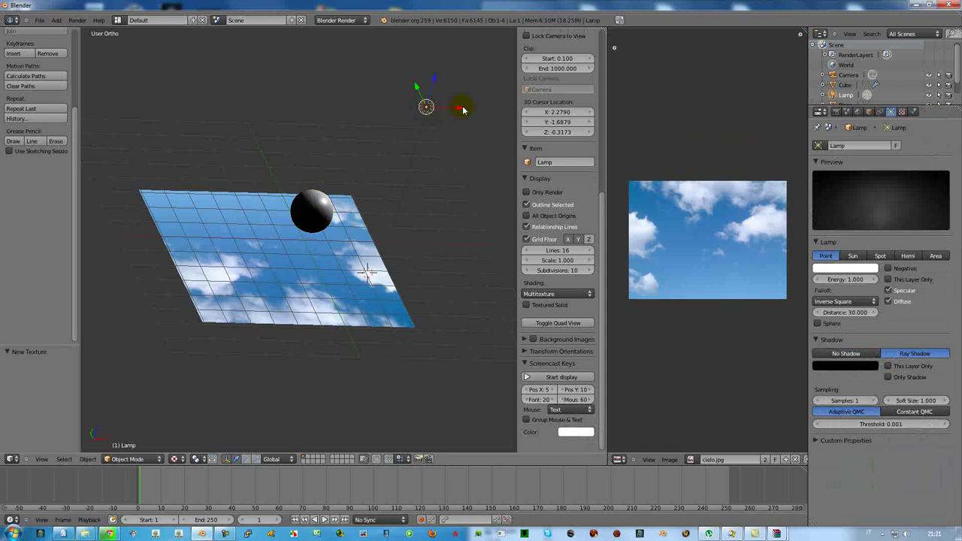
key("shift+d")
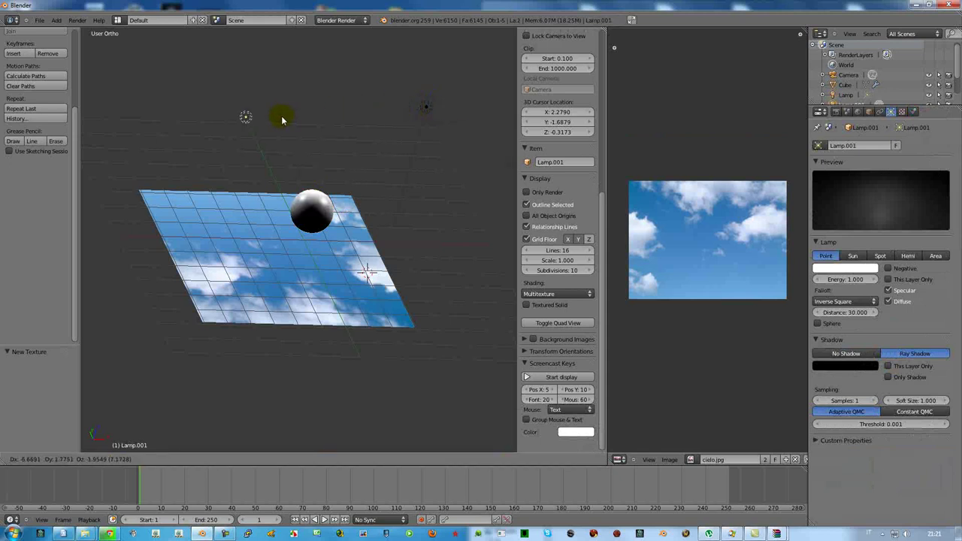
left_click(278, 116)
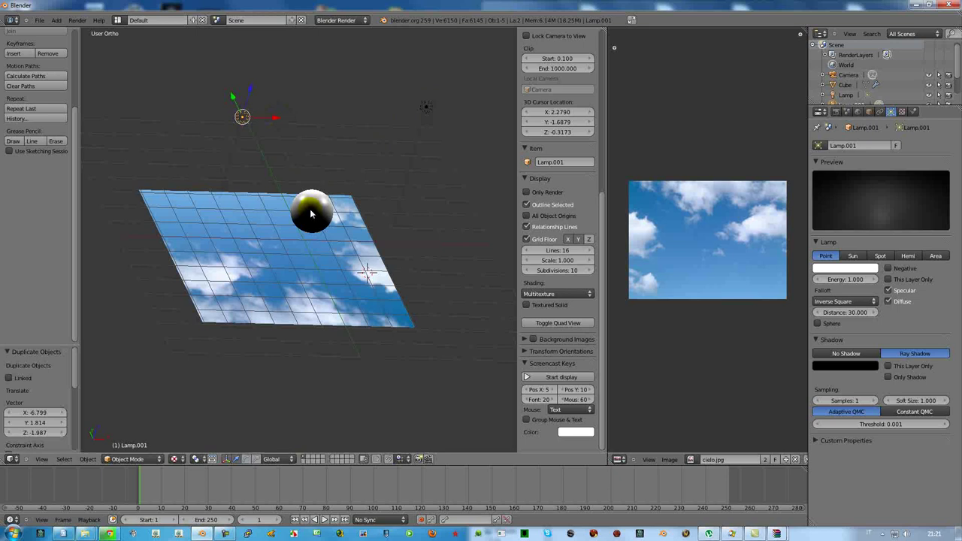
key("F12")
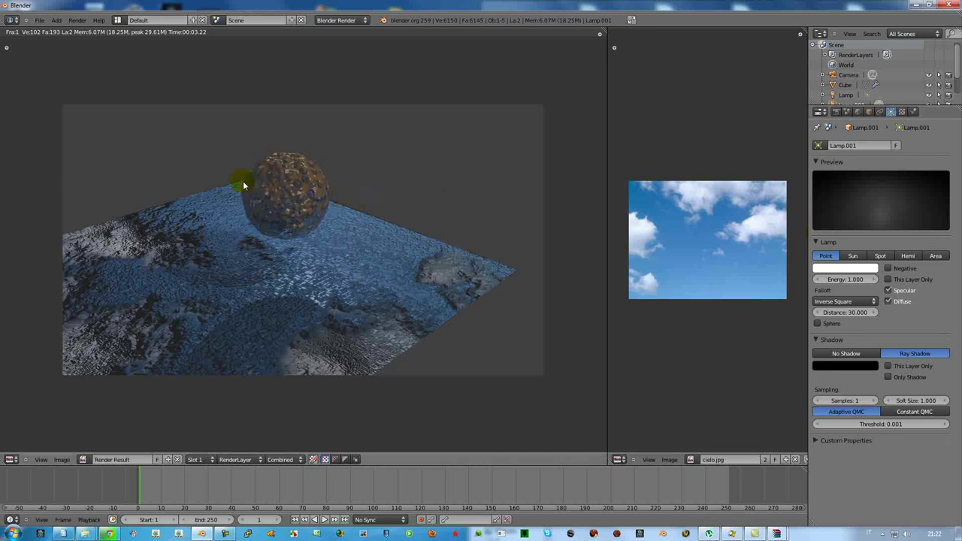
key("Escape")
scroll(317, 216, "up", 2)
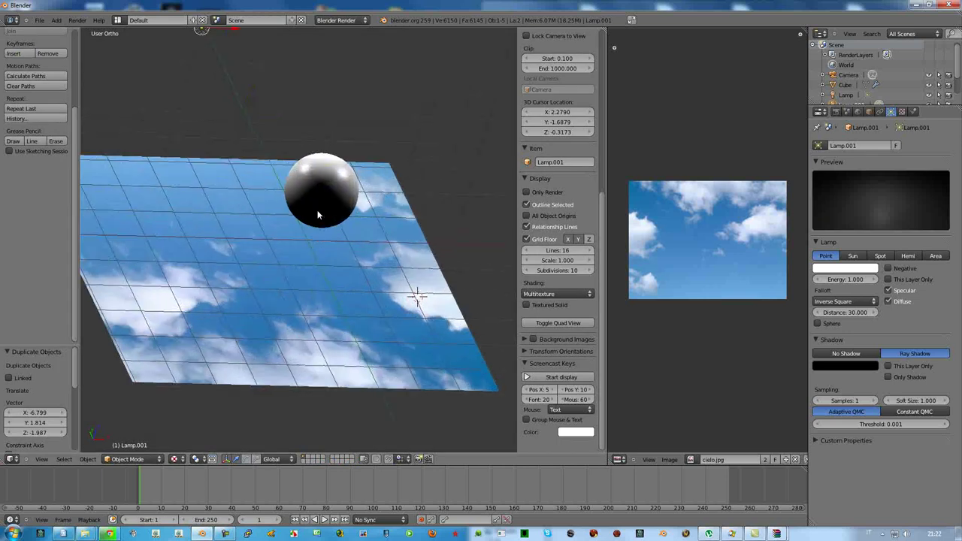
right_click(317, 216)
- Add a level 5 Subsurf modifier to the sphere, apply it in Object Mode, then re-enter Edit Mode
key("Tab")
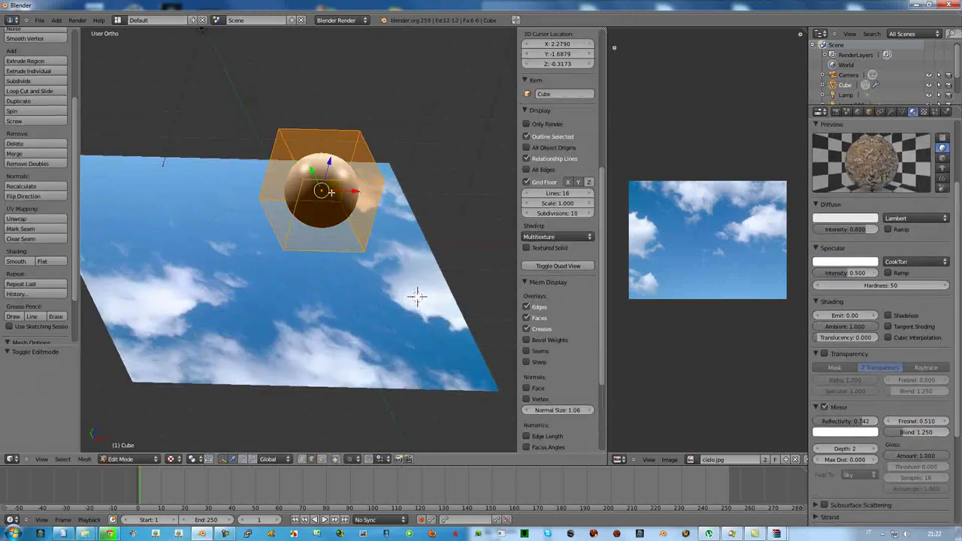
left_click(891, 112)
key("ctrl+5")
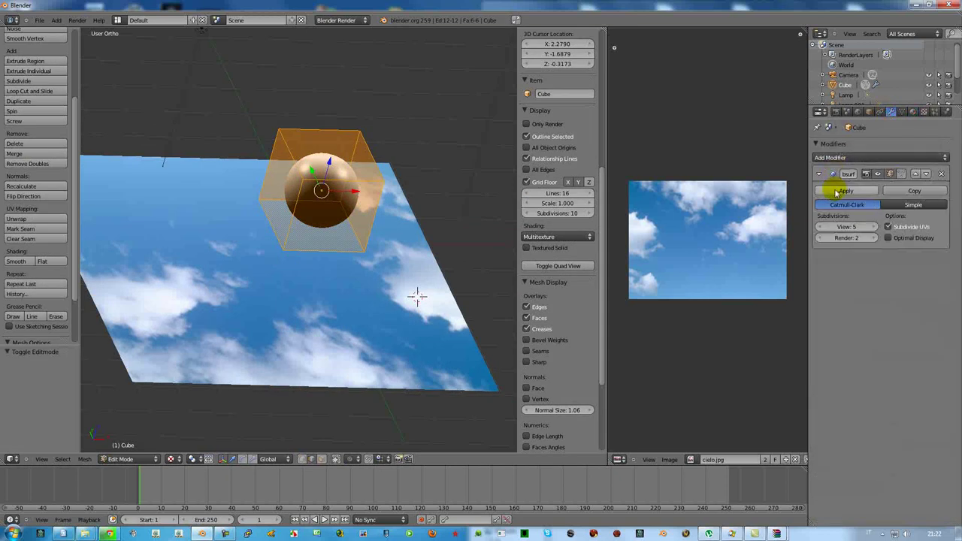
left_click(836, 191)
left_click(459, 217)
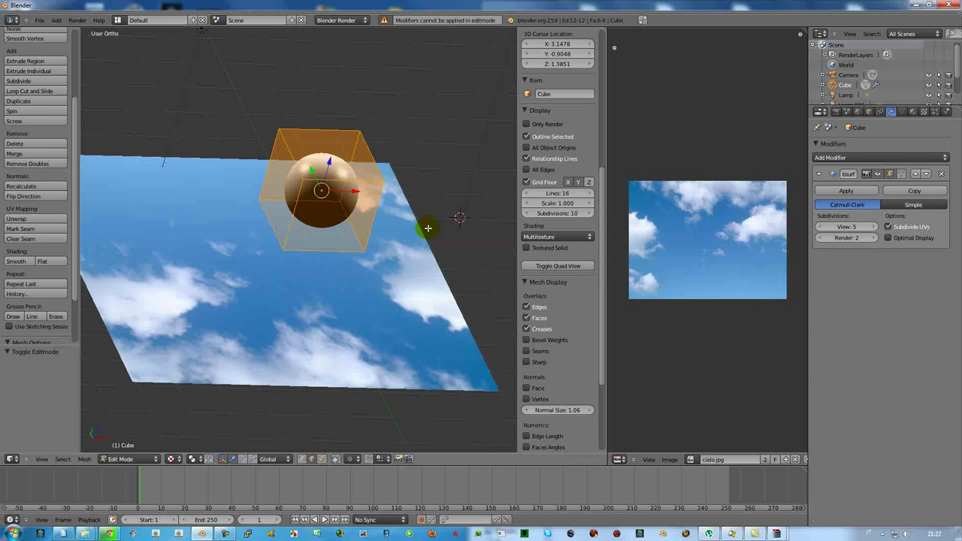
key("Tab")
left_click(859, 192)
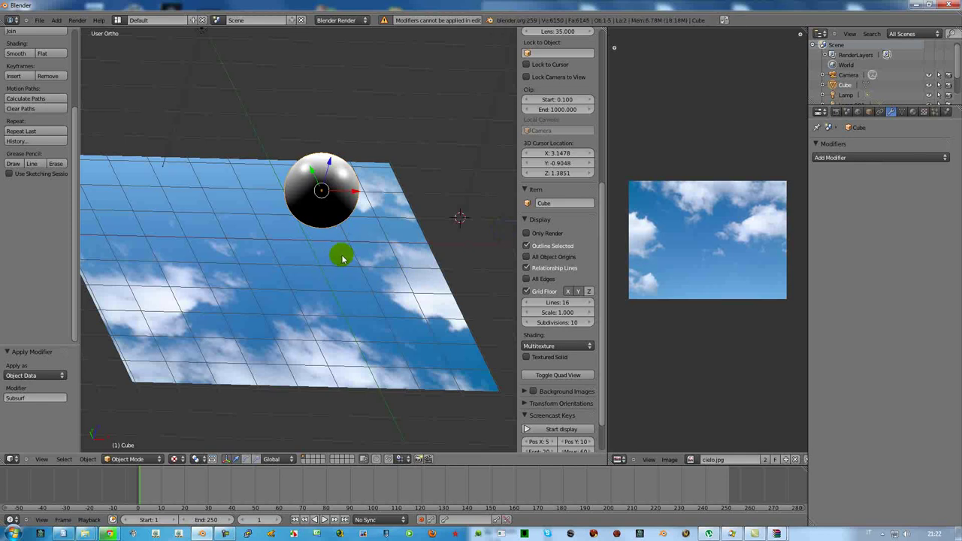
scroll(332, 192, "up", 3)
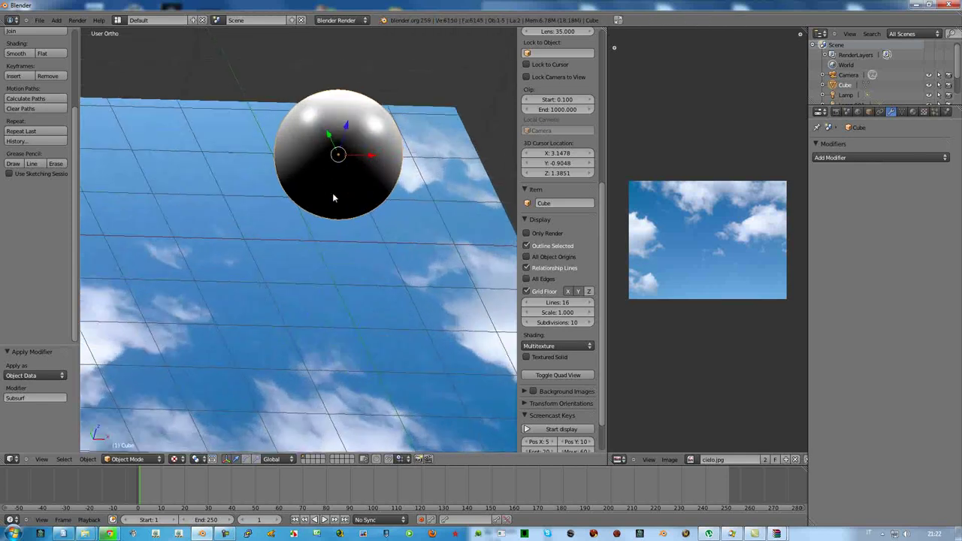
key("Tab")
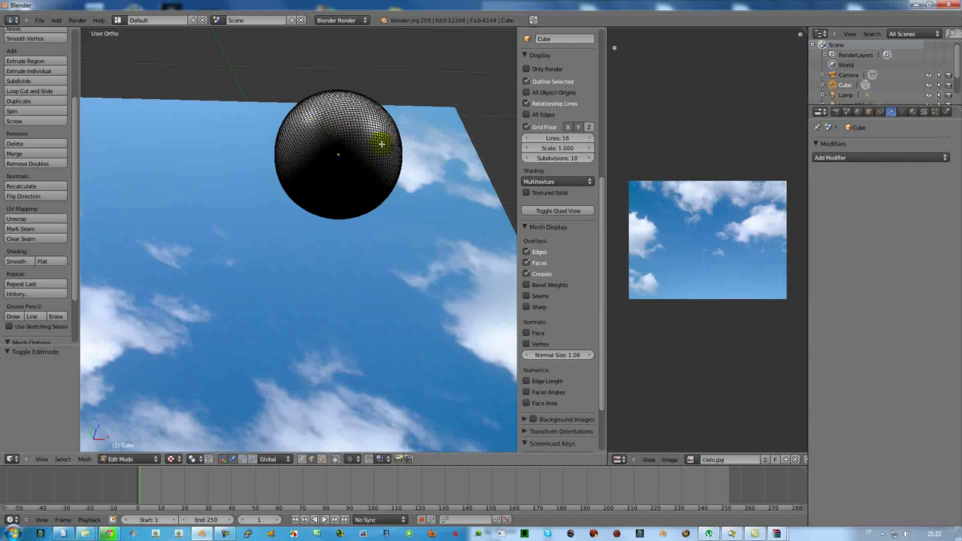
mouse_move(358, 165)
middle_mouse_down()
mouse_move(369, 167)
mouse_move(382, 146)
mouse_move(343, 182)
mouse_move(331, 151)
mouse_move(343, 158)
mouse_move(340, 182)
middle_mouse_up()
mouse_move(339, 136)
left_mouse_down()
mouse_move(326, 91)
mouse_move(283, 113)
left_mouse_up()
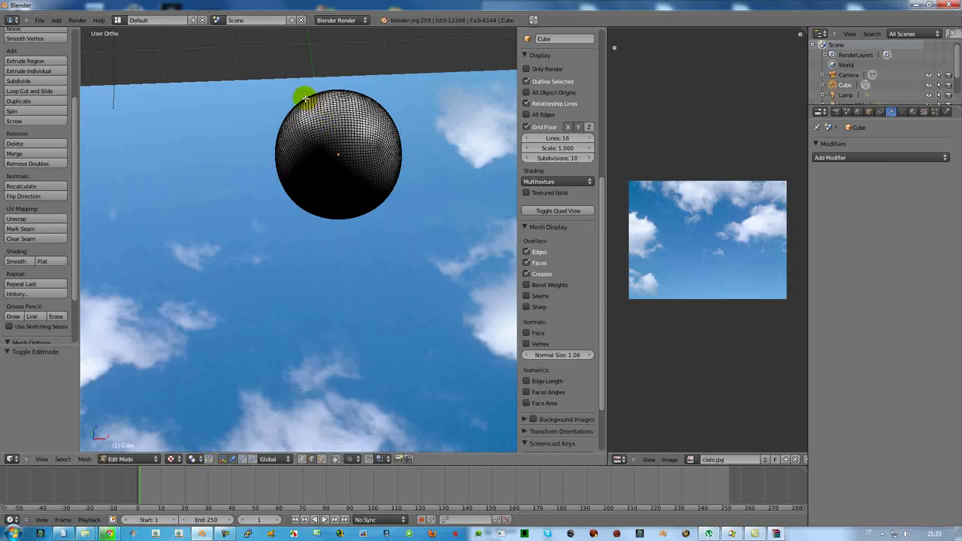
mouse_move(290, 166)
middle_mouse_down()
mouse_move(326, 157)
mouse_move(341, 141)
mouse_move(332, 176)
mouse_move(343, 173)
mouse_move(323, 227)
mouse_move(354, 122)
middle_mouse_up()
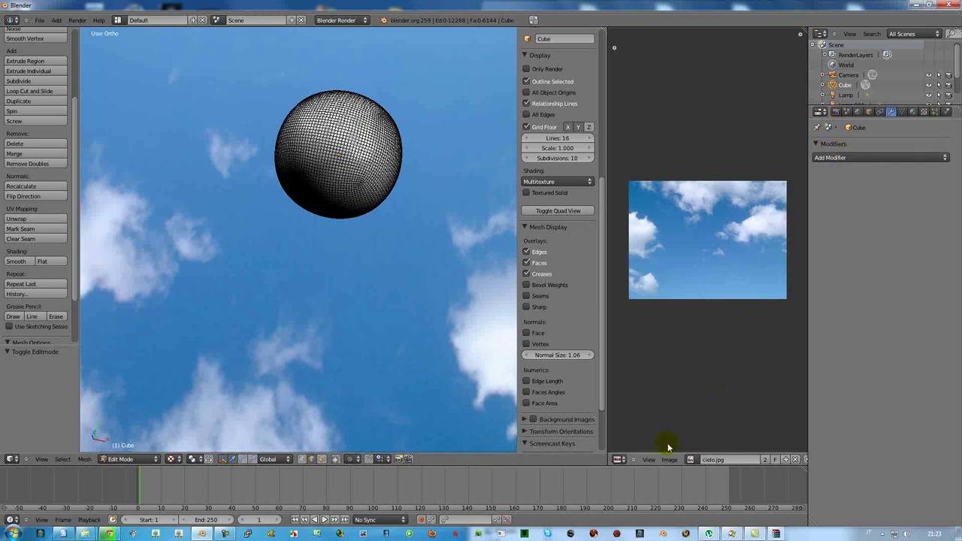
right_click(347, 142)
- Select the entire sphere mesh and unwrap it with Sphere Projection
key("a")
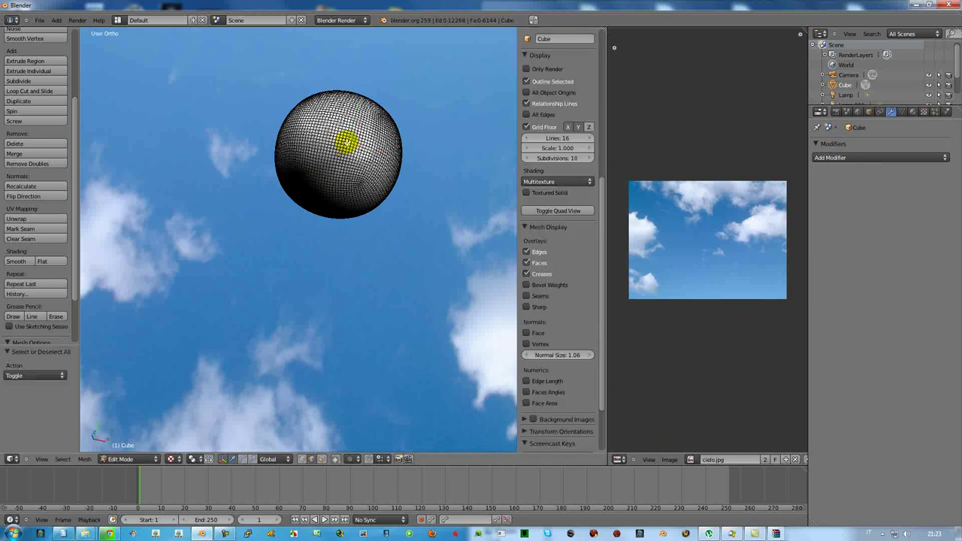
key("a")
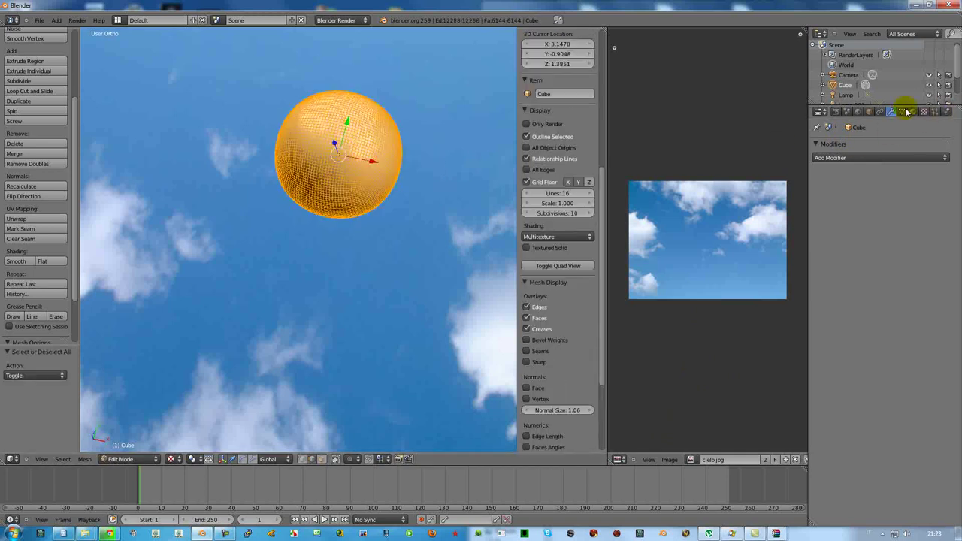
left_click(905, 112)
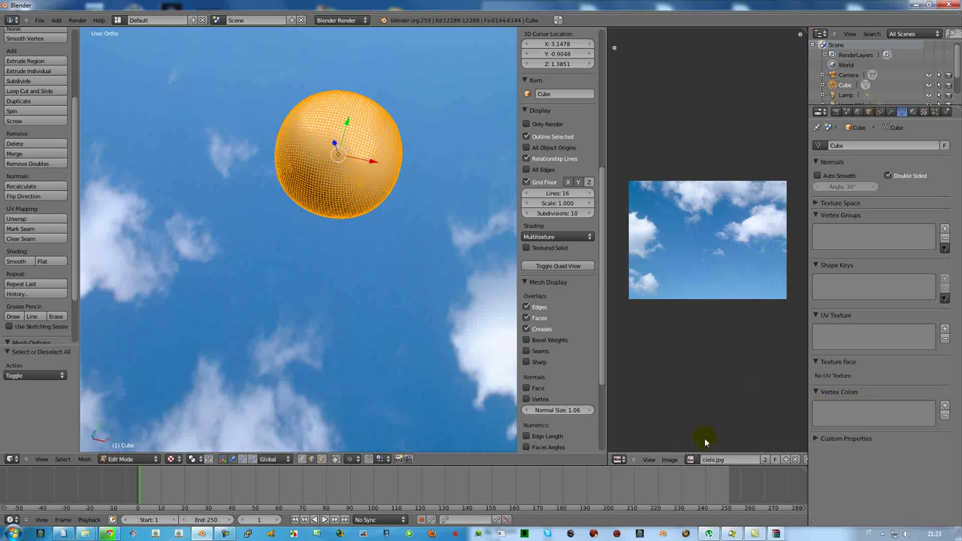
left_click(668, 460)
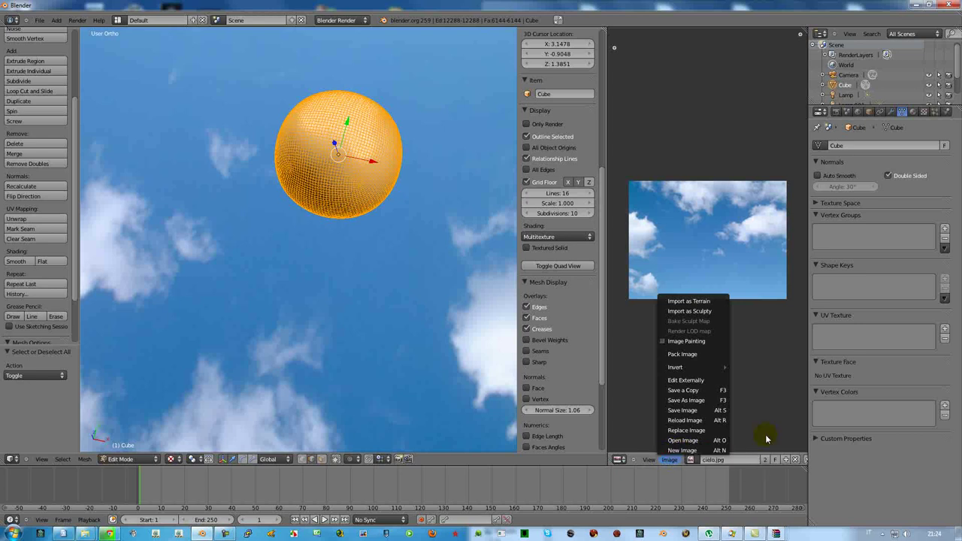
key("u")
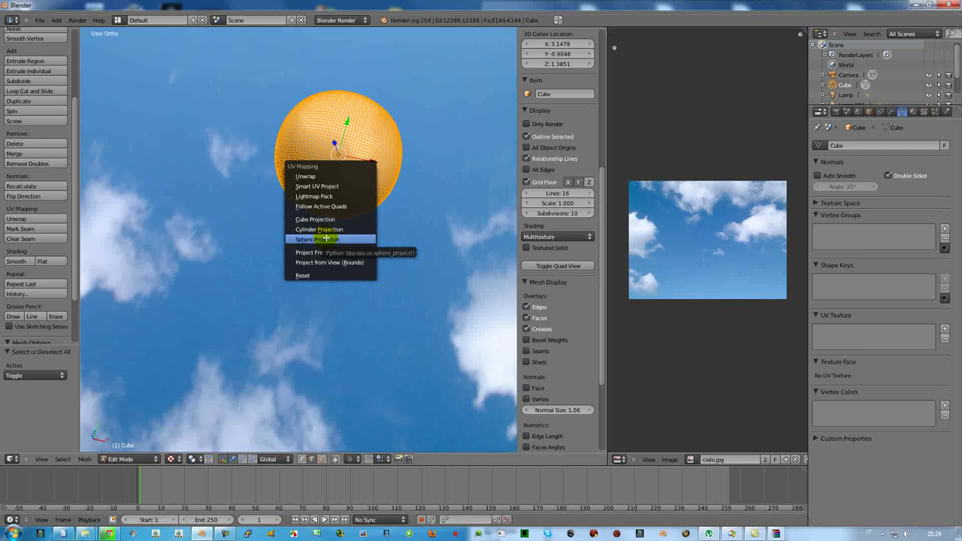
left_click(324, 239)
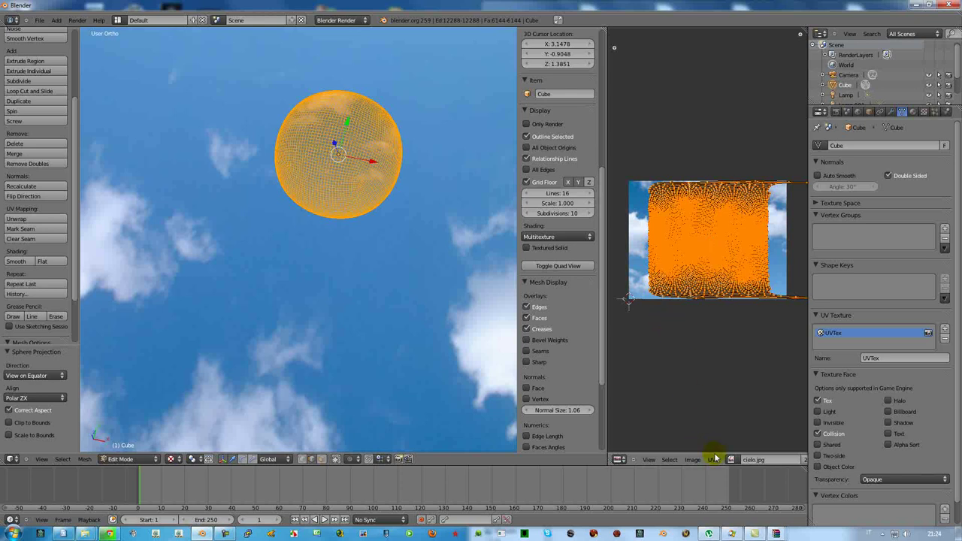
- Create a new 1024×1024 image named 'baking' in the image editor
left_click(692, 459)
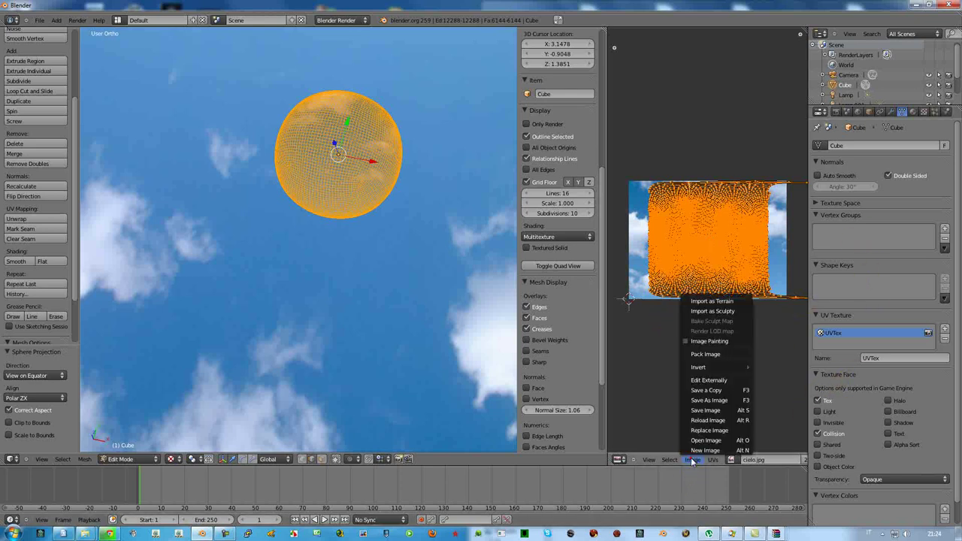
left_click(694, 451)
left_click(707, 426)
type("baking")
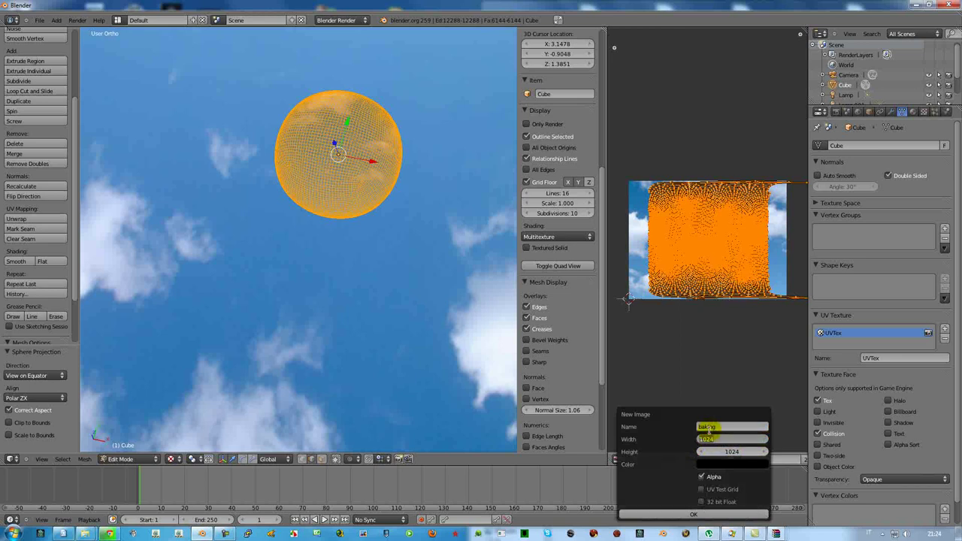
key("Return")
left_click(693, 514)
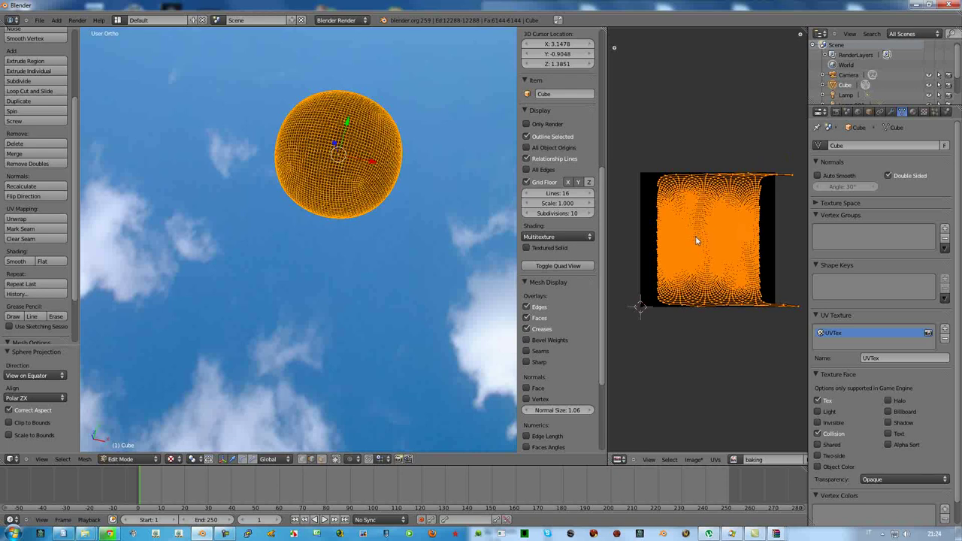
- Shift the sphere's UVs left, then move the right-edge UVs with proportional editing and reduced falloff
key("g")
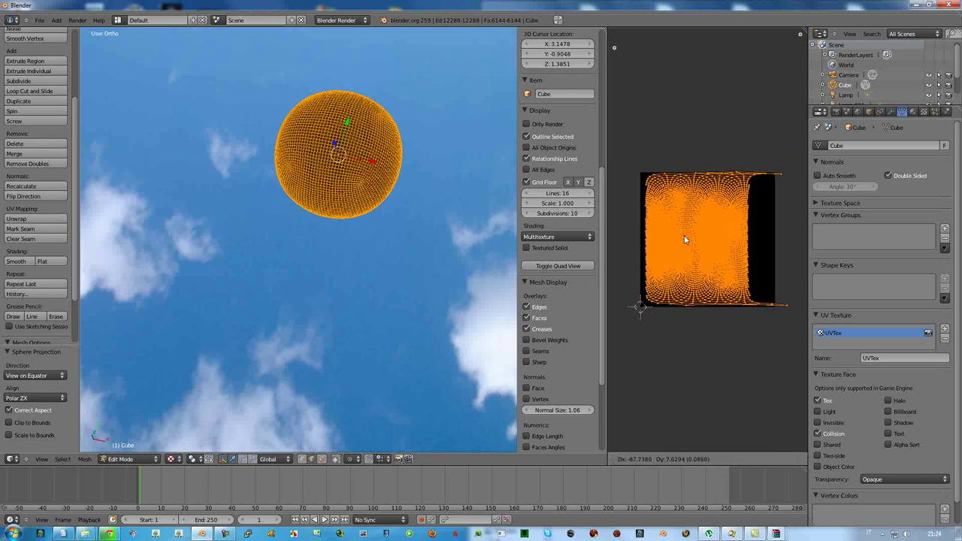
left_click(679, 235)
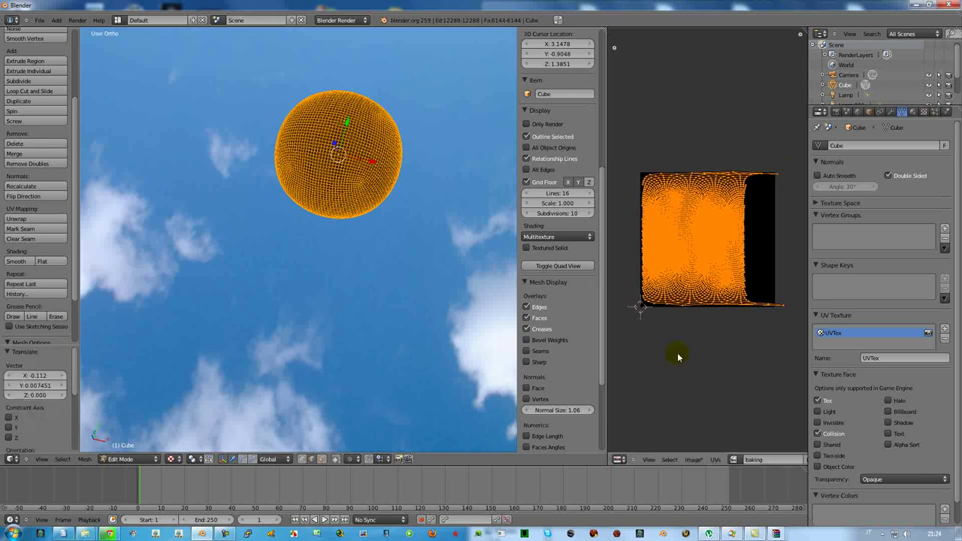
key("o")
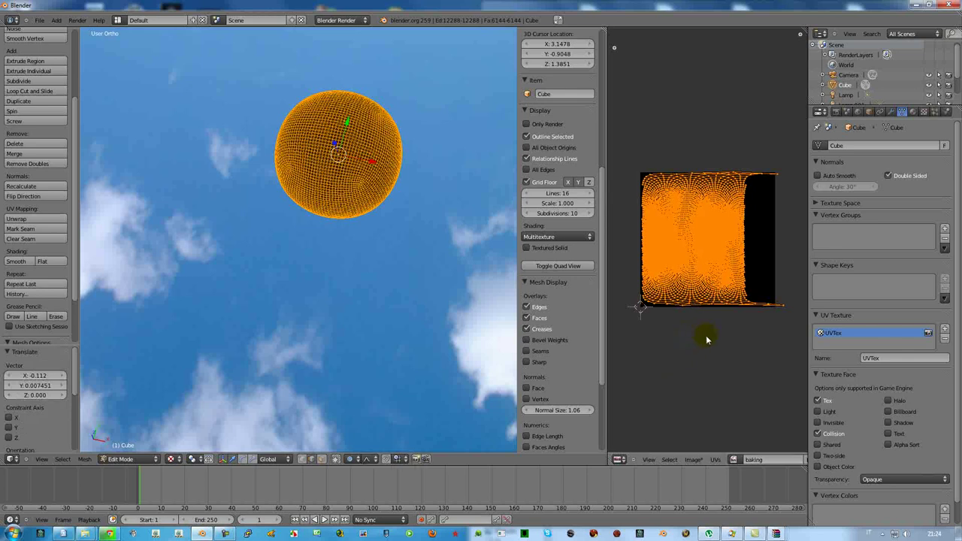
key("a")
key("b")
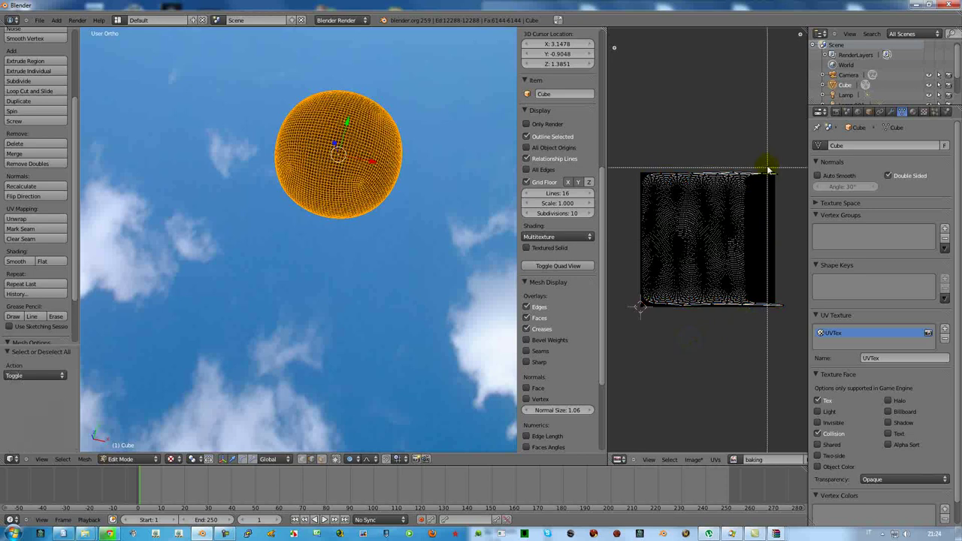
left_click_drag(765, 157, 790, 328)
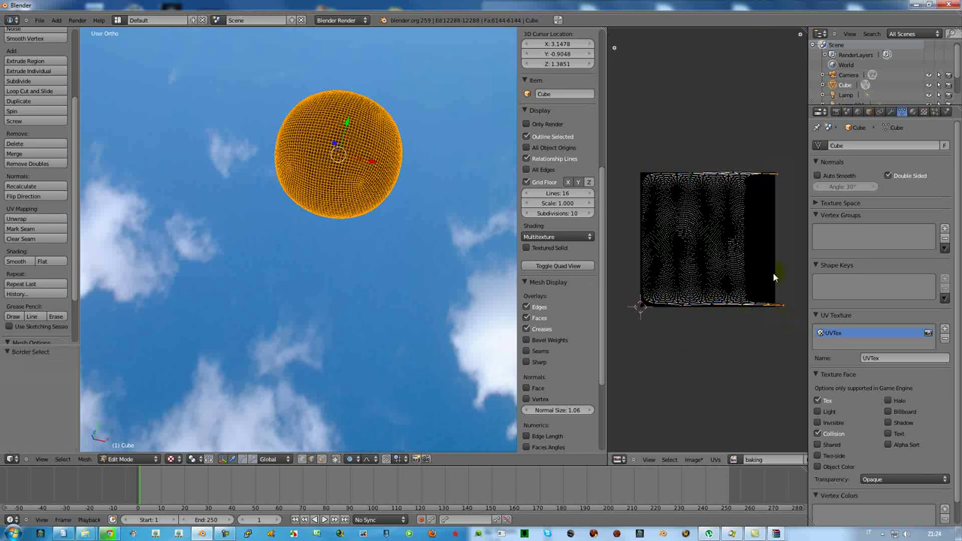
key("g")
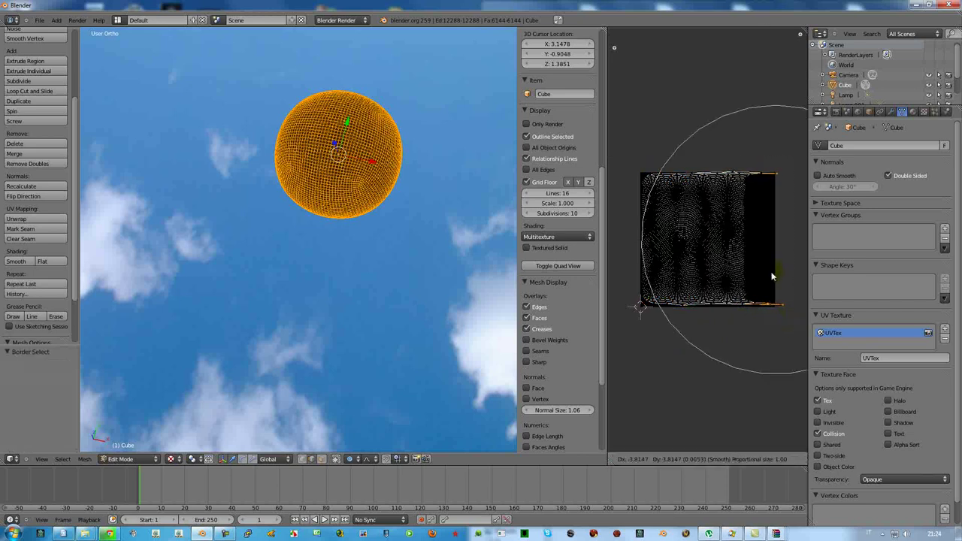
scroll(770, 277, "up", 3)
scroll(768, 277, "up", 4)
scroll(769, 276, "up", 2)
scroll(769, 277, "up", 2)
scroll(769, 276, "up", 2)
scroll(769, 277, "up", 1)
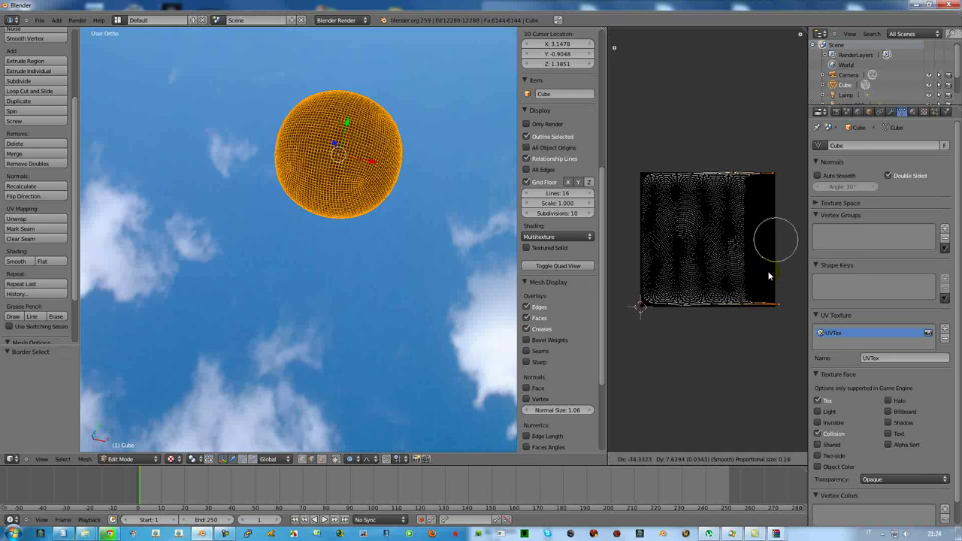
left_click(763, 274)
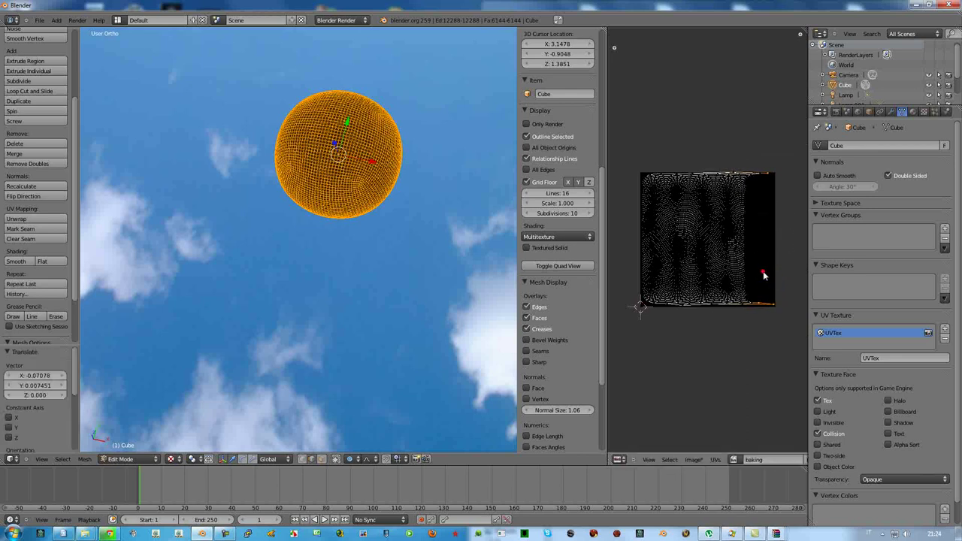
- Shift the thin right UV strip 0.160 along X and place the 2D cursor near the centre
key("a")
key("b")
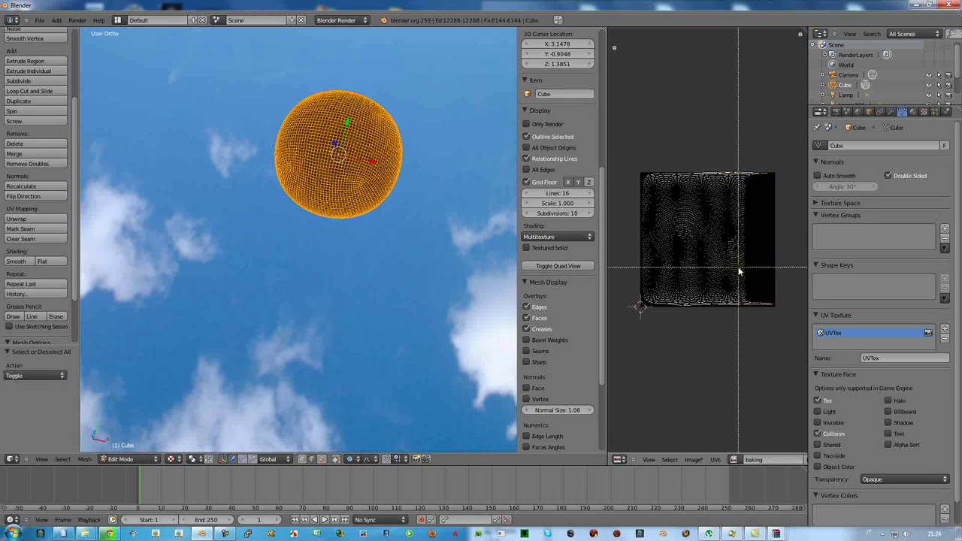
left_click_drag(735, 160, 750, 310)
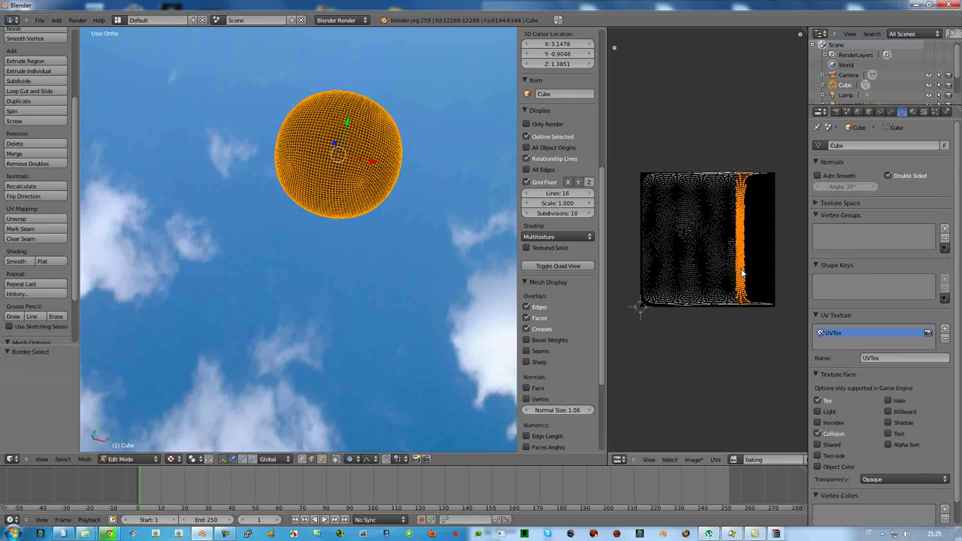
key("g")
key("x")
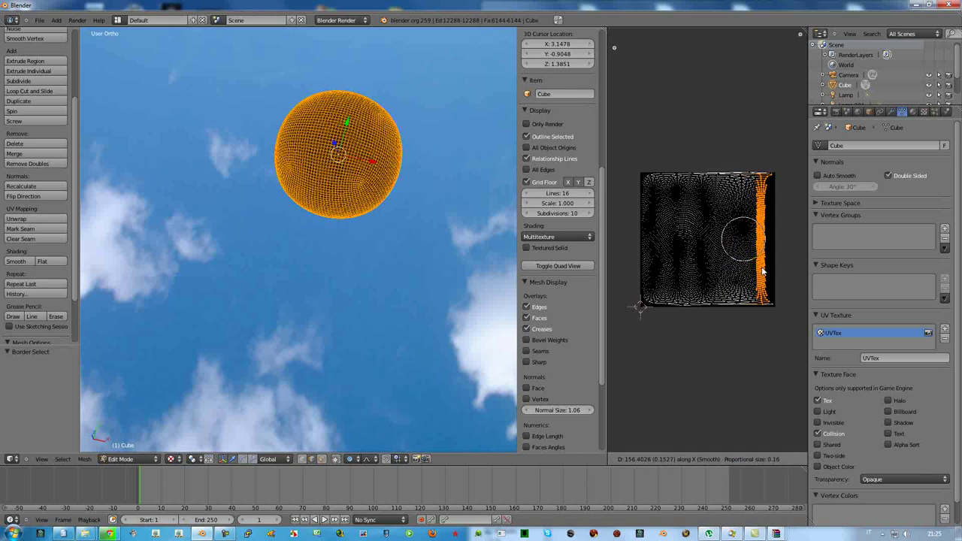
left_click(763, 271)
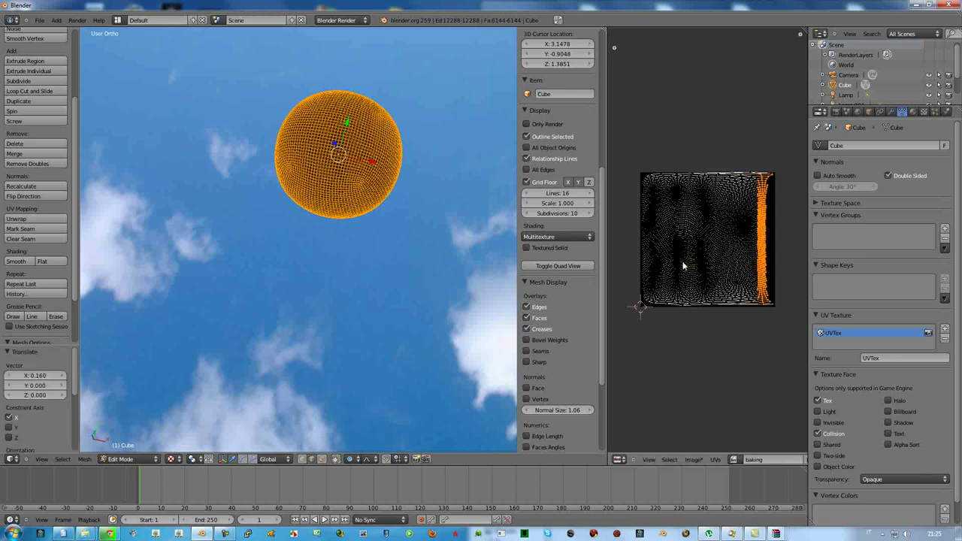
scroll(682, 265, "up", 3)
scroll(683, 265, "up", 1)
scroll(682, 265, "up", 1)
scroll(682, 266, "up", 1)
scroll(682, 263, "down", 2)
scroll(681, 262, "down", 3)
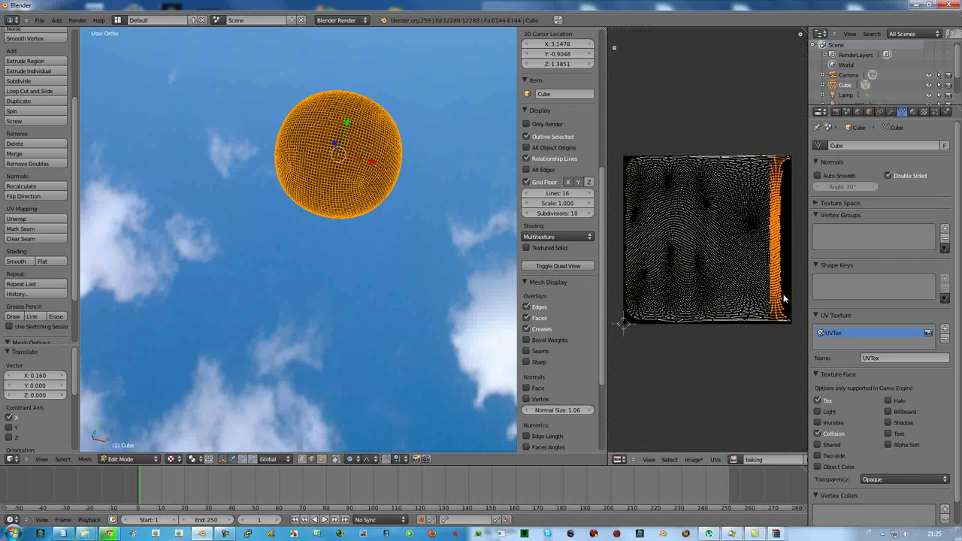
left_click(699, 255)
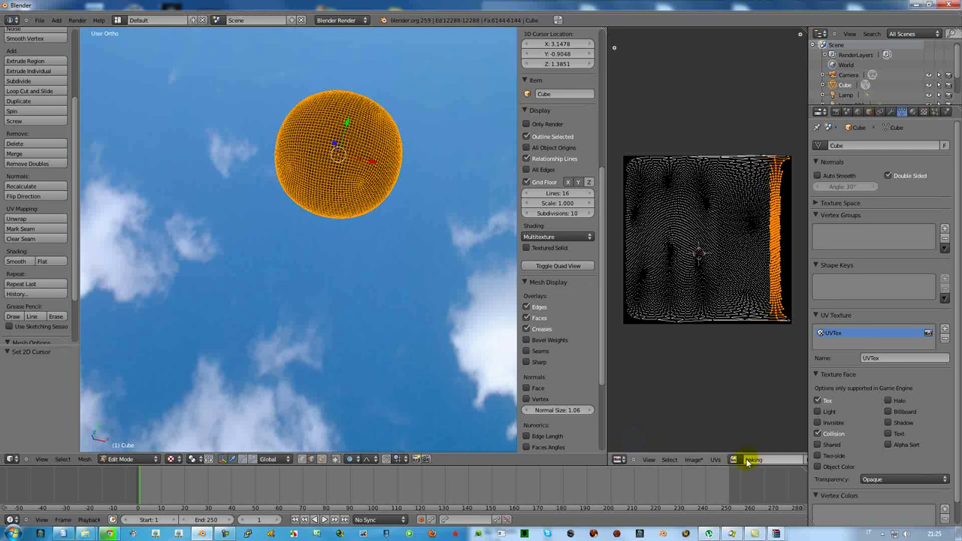
- Bake the sphere's textures into the baking image using Bake Mode Textures
left_click(837, 113)
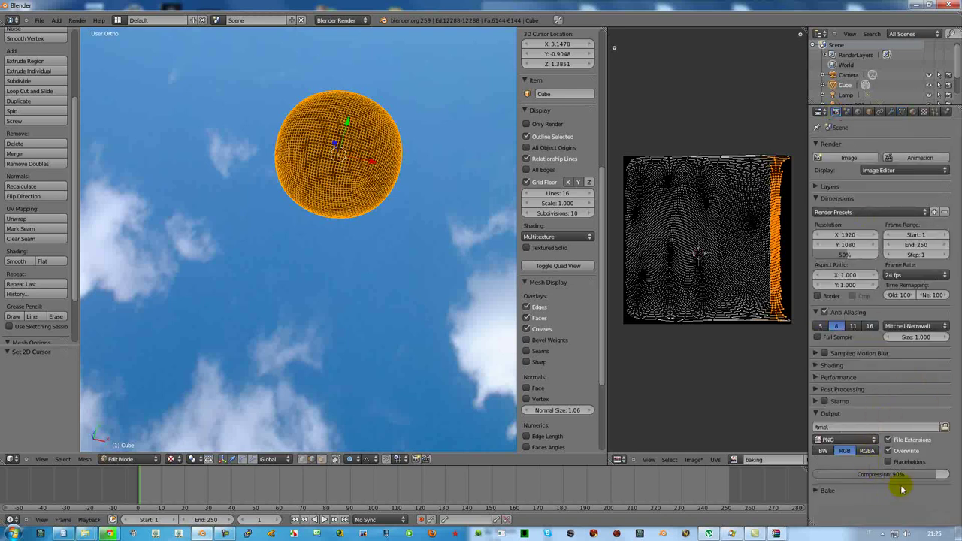
left_click(816, 490)
scroll(856, 451, "down", 3)
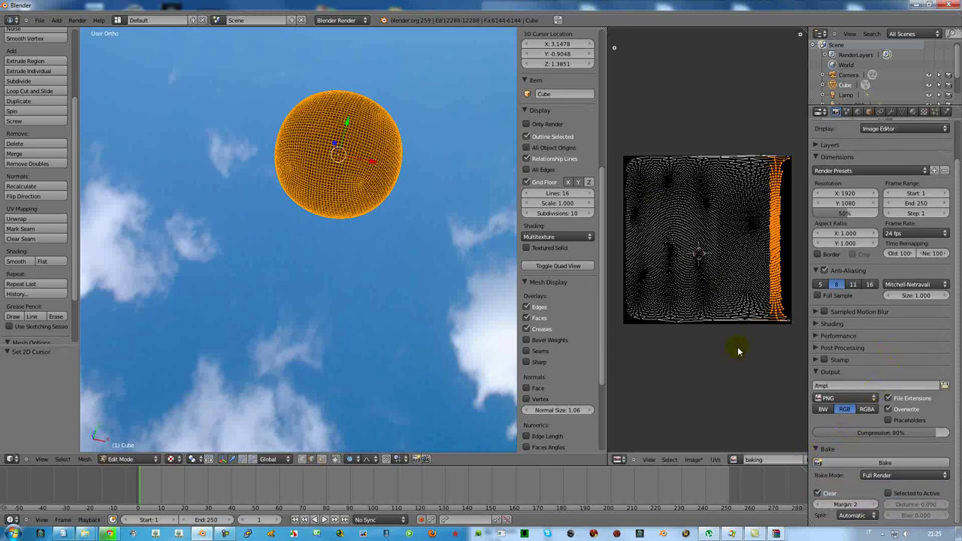
left_click(876, 476)
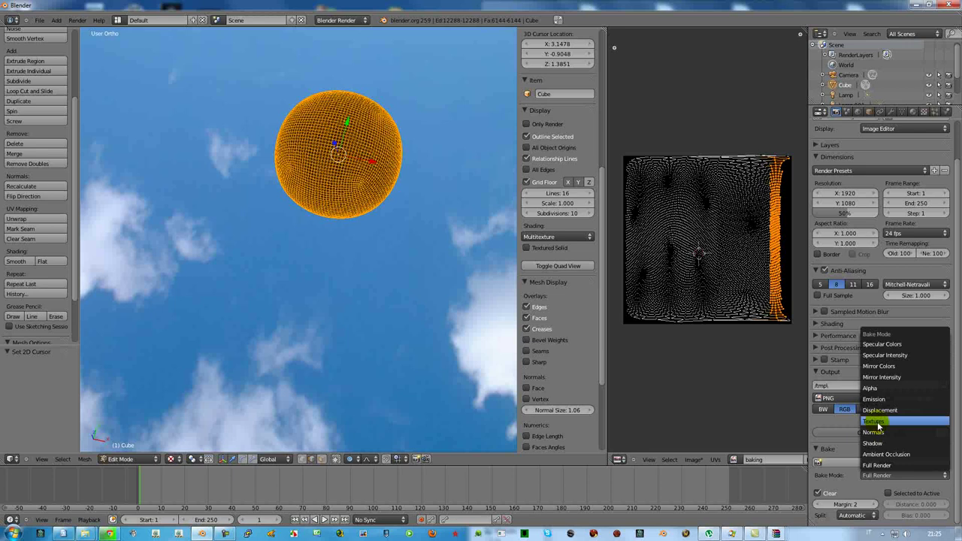
left_click(889, 426)
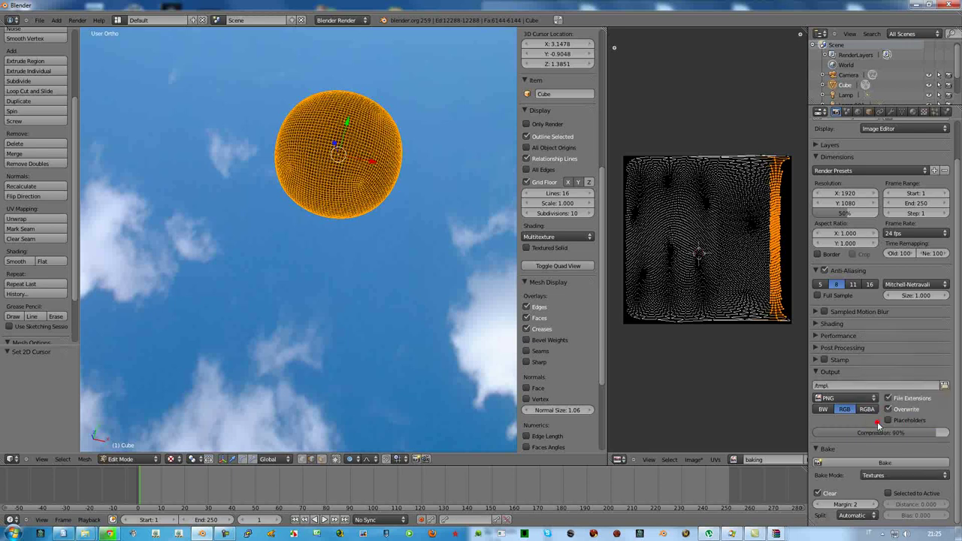
left_click(877, 464)
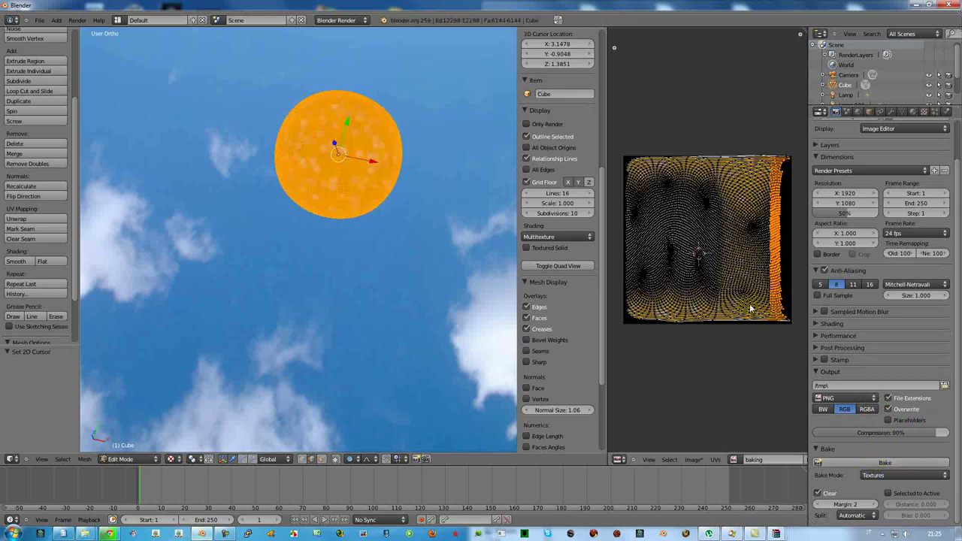
scroll(698, 291, "up", 1)
scroll(695, 288, "up", 2)
scroll(696, 287, "up", 2)
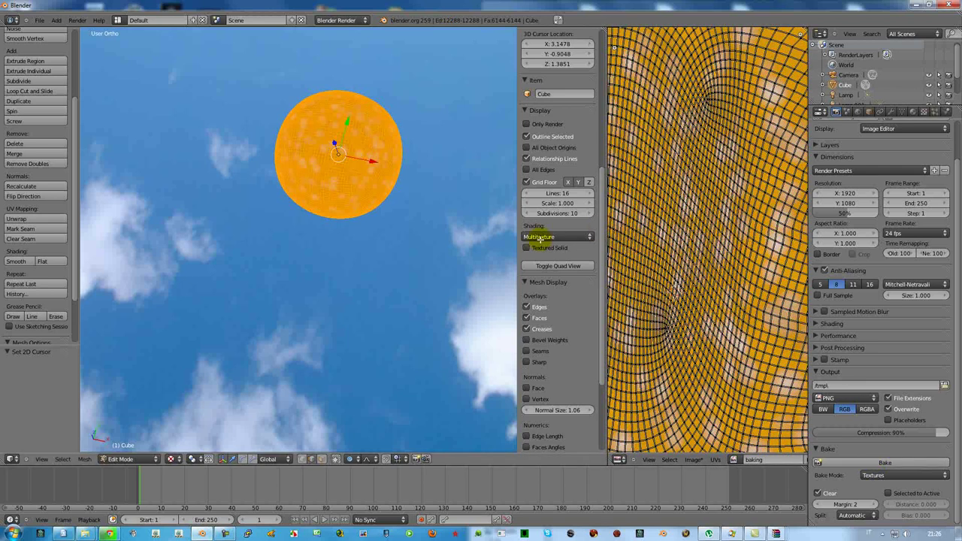
- Return to Object Mode, orbit to a new viewing angle, and render the scene
key("Tab")
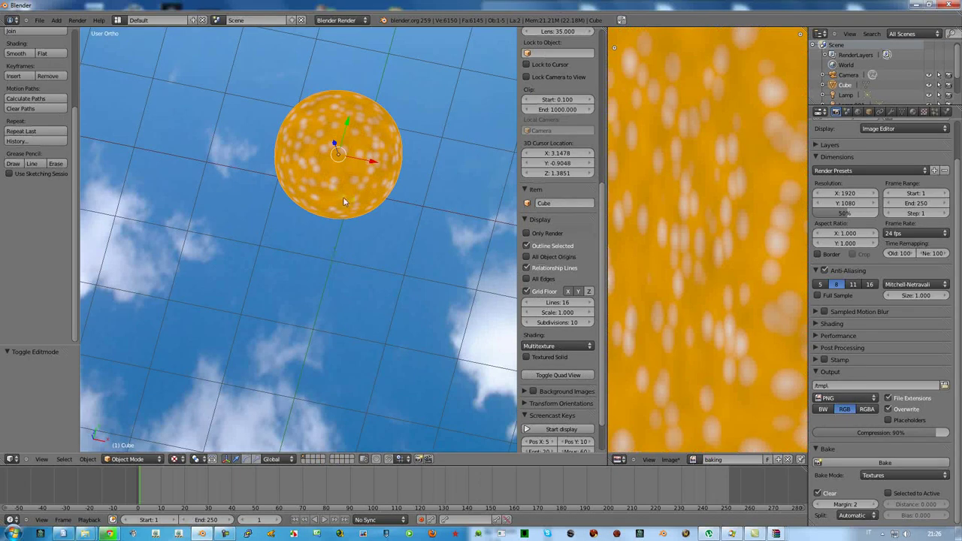
mouse_move(337, 160)
middle_mouse_down()
mouse_move(299, 322)
mouse_move(333, 337)
mouse_move(366, 232)
mouse_move(354, 103)
mouse_move(391, 103)
mouse_move(364, 83)
mouse_move(369, 64)
middle_mouse_up()
mouse_move(348, 123)
middle_mouse_down()
mouse_move(352, 105)
mouse_move(312, 186)
middle_mouse_up()
scroll(312, 186, "up", 3)
mouse_move(369, 113)
middle_mouse_down()
mouse_move(372, 157)
mouse_move(381, 134)
middle_mouse_up()
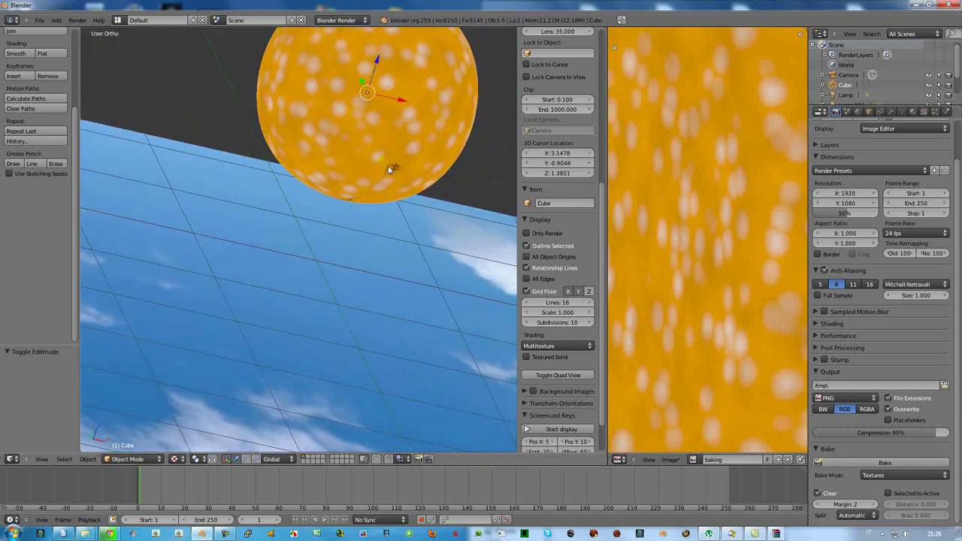
mouse_move(392, 96)
middle_mouse_down()
mouse_move(349, 131)
mouse_move(348, 170)
mouse_move(356, 166)
middle_mouse_up()
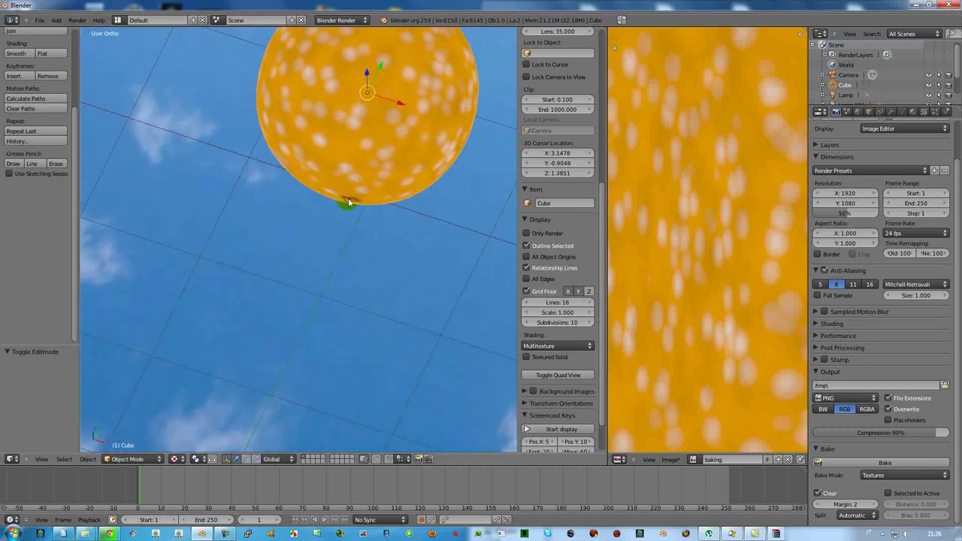
key("F12")
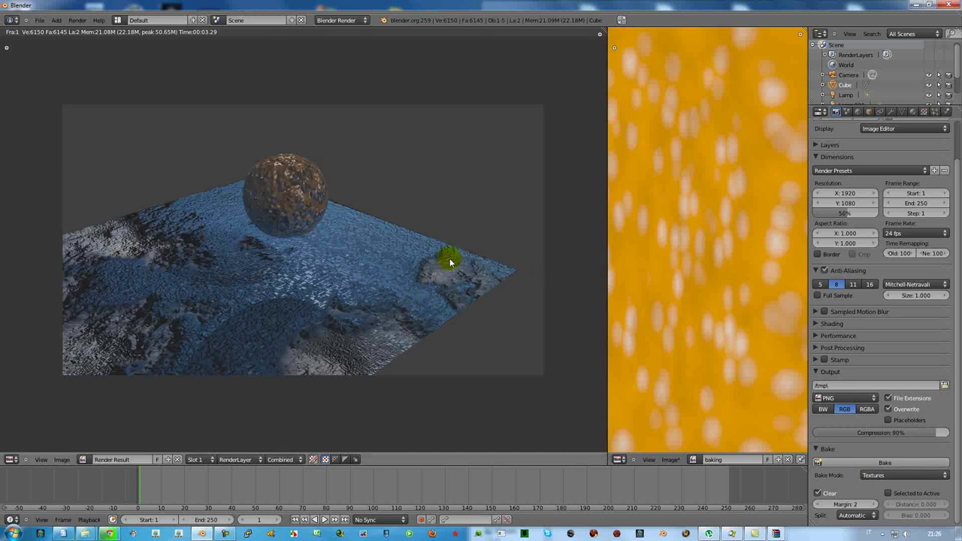
- Close the render, widen the image area, and zoom out to show the whole baked image
key("Escape")
scroll(387, 178, "down", 1)
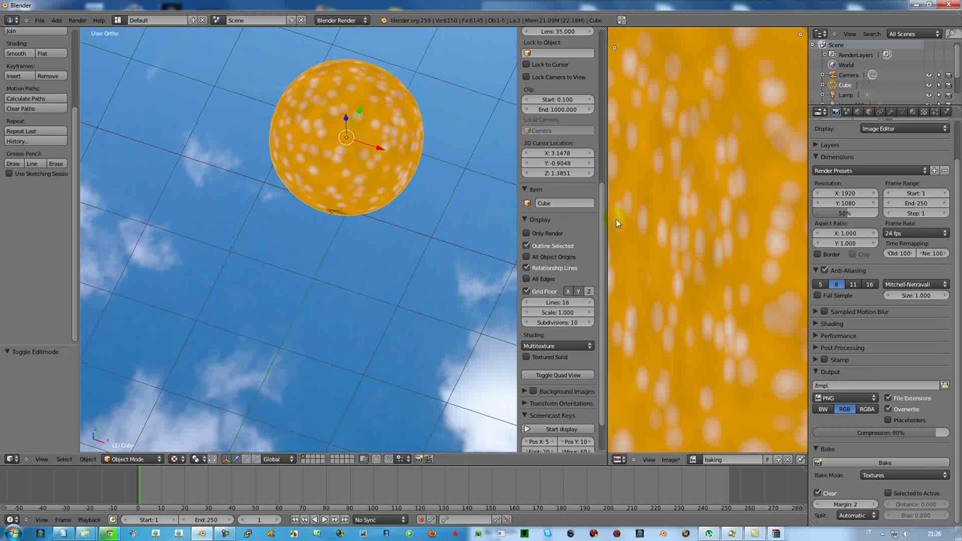
left_click_drag(605, 210, 508, 210)
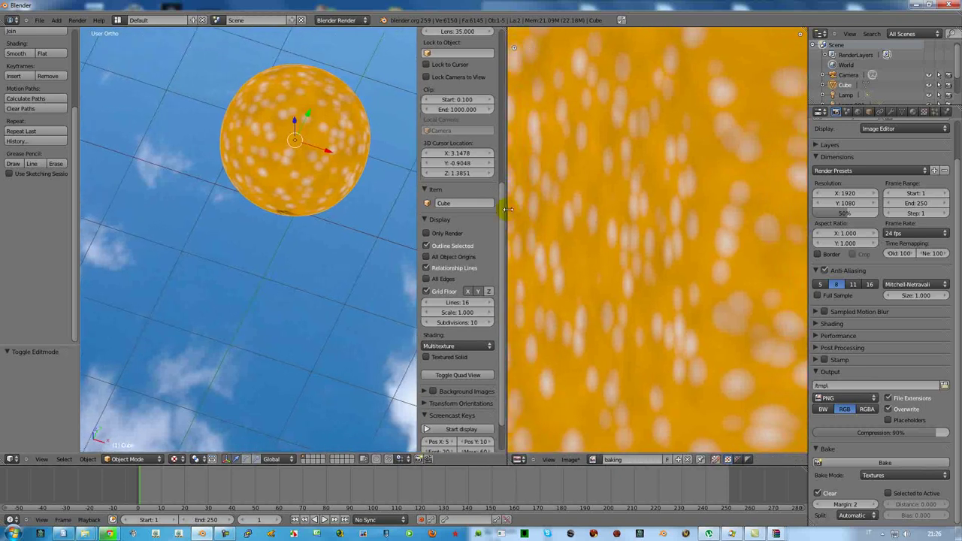
scroll(582, 259, "down", 4)
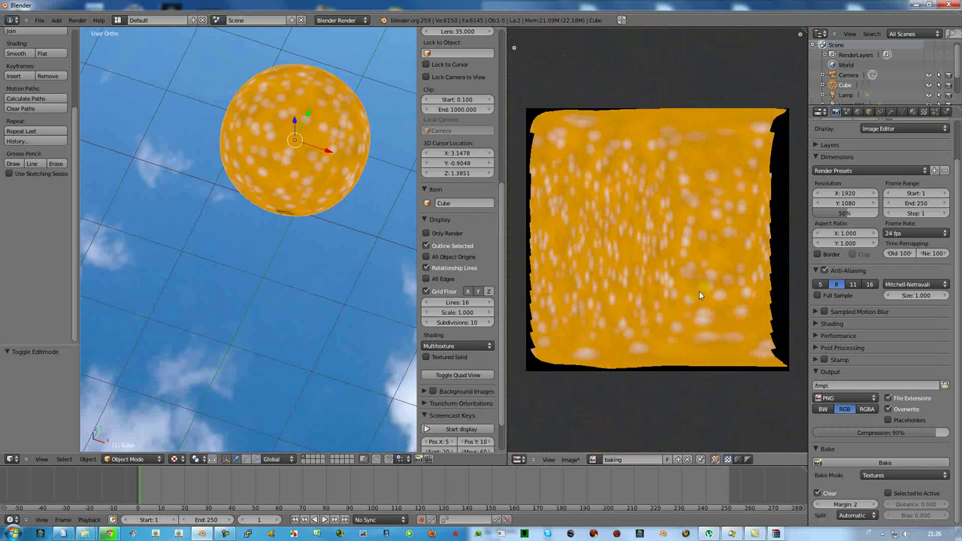
left_click(893, 475)
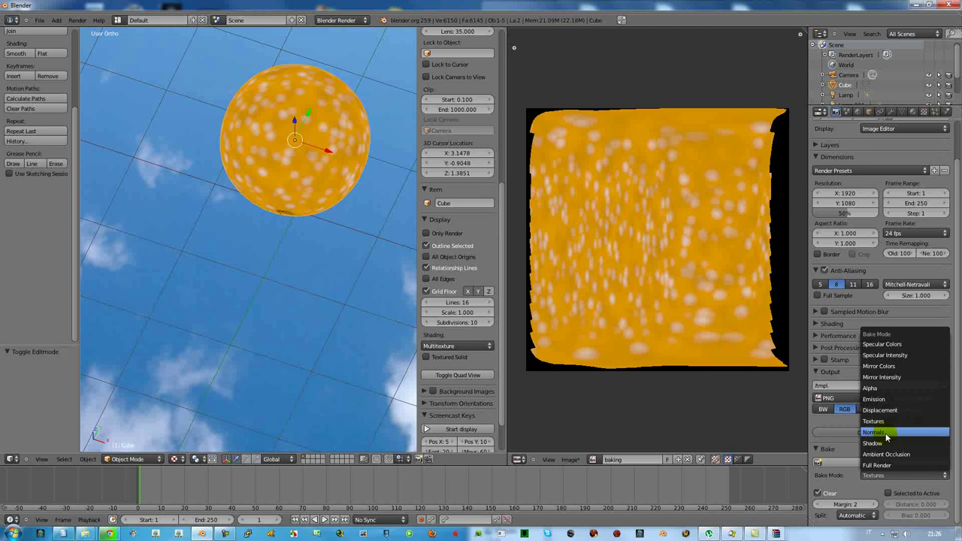
- Switch the Bake Mode to Full Render and rebake the sphere's image
key("Escape")
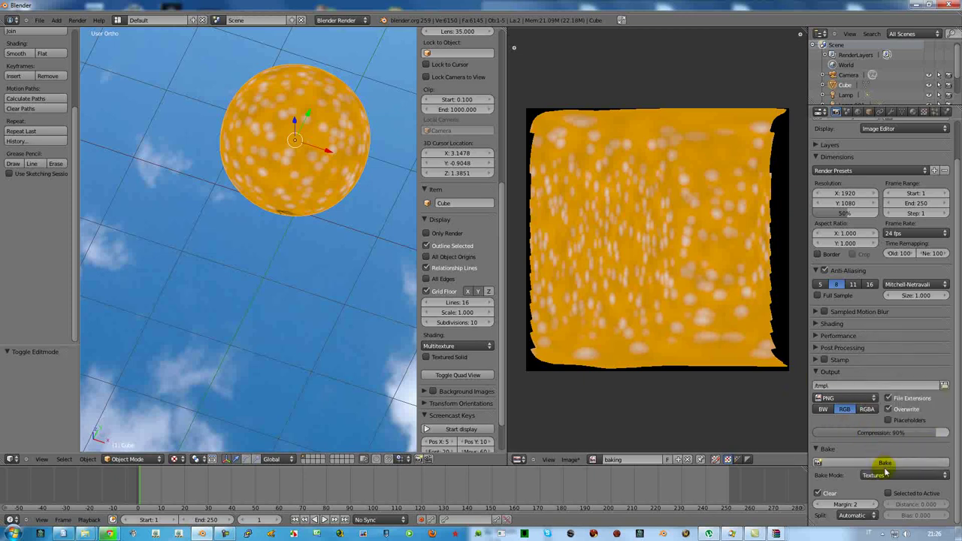
left_click(883, 475)
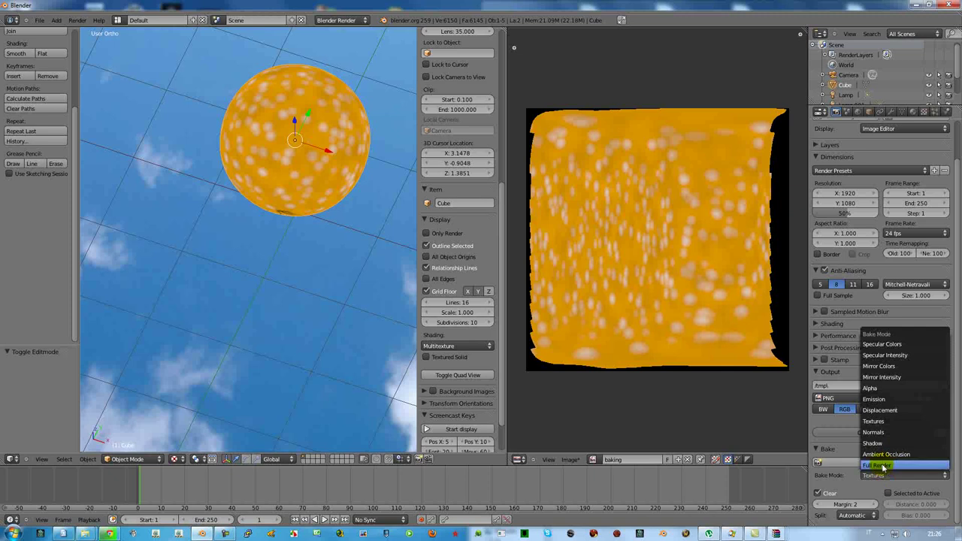
left_click(884, 466)
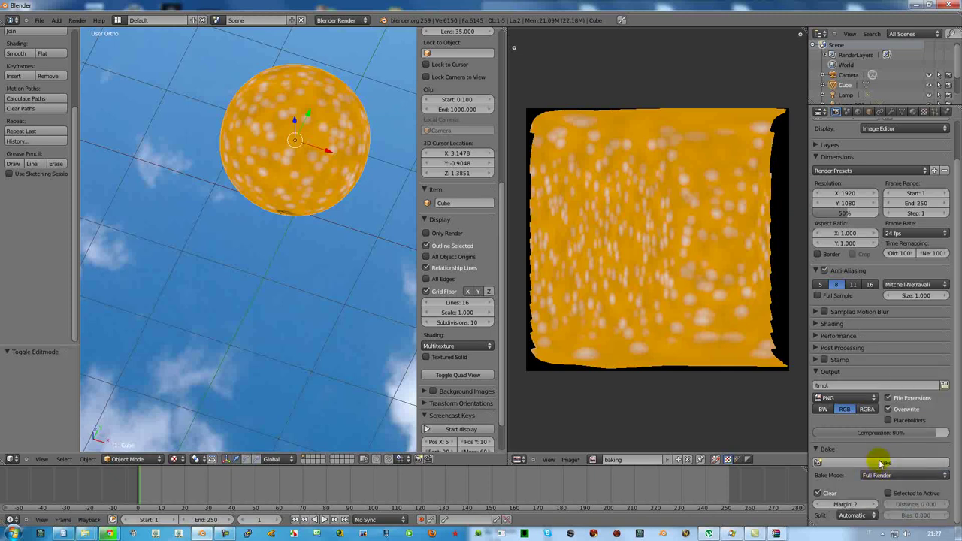
left_click(879, 462)
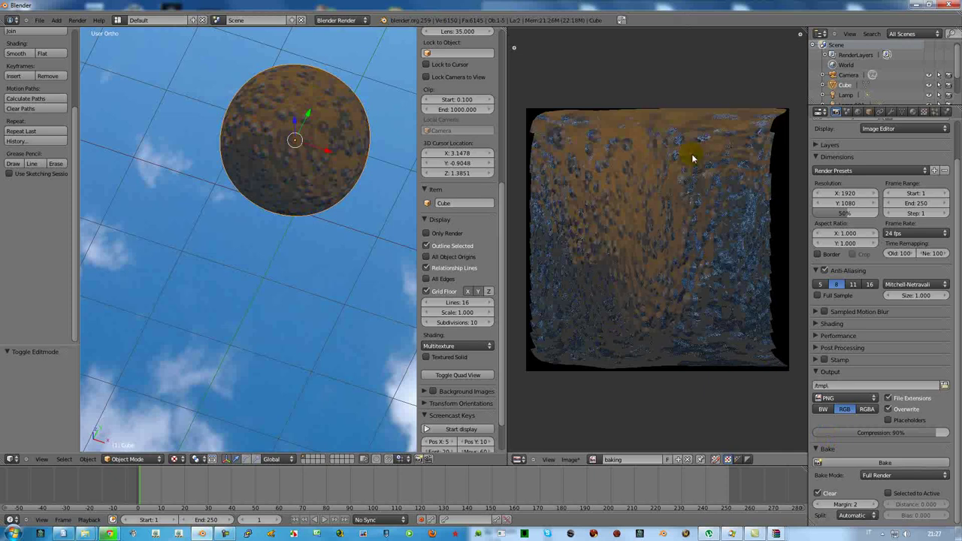
- Orbit and zoom out to inspect the baked sphere, then select the cloudy Plane
mouse_move(290, 215)
middle_mouse_down()
mouse_move(301, 188)
mouse_move(333, 169)
mouse_move(358, 178)
mouse_move(366, 200)
mouse_move(315, 217)
mouse_move(296, 142)
mouse_move(310, 118)
mouse_move(281, 200)
mouse_move(311, 167)
mouse_move(290, 227)
mouse_move(284, 193)
mouse_move(293, 188)
mouse_move(326, 215)
mouse_move(332, 203)
middle_mouse_up()
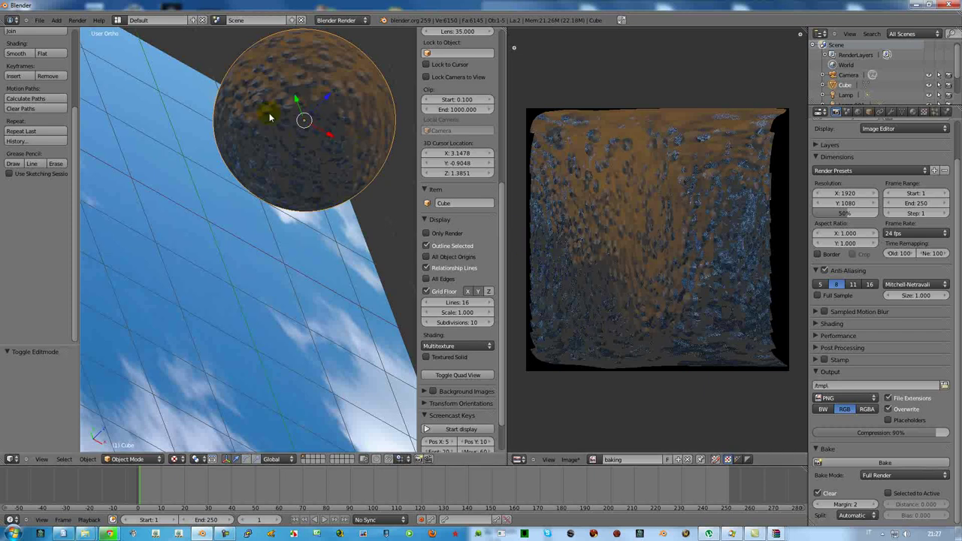
mouse_move(325, 128)
middle_mouse_down()
mouse_move(294, 178)
mouse_move(279, 172)
mouse_move(308, 123)
mouse_move(293, 137)
mouse_move(285, 113)
middle_mouse_up()
scroll(294, 166, "down", 3)
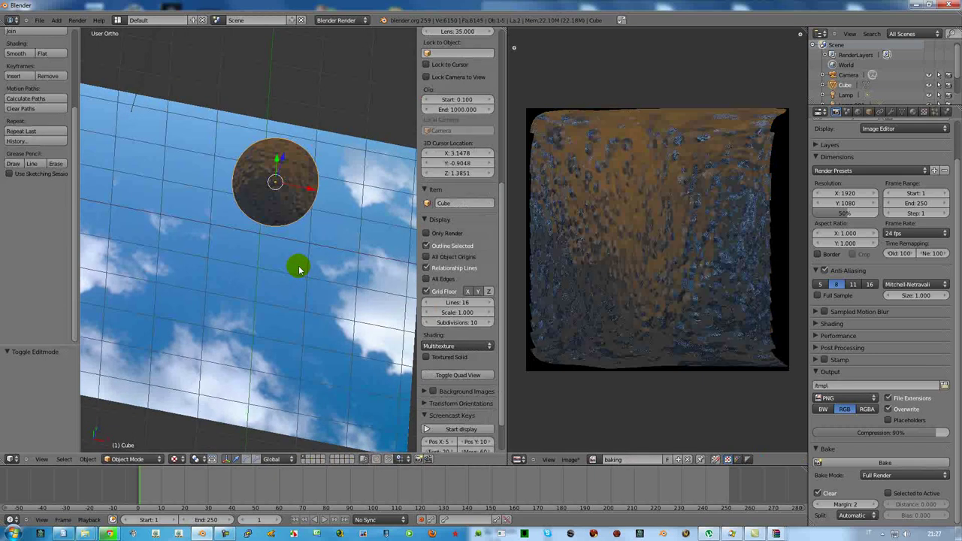
right_click(248, 292)
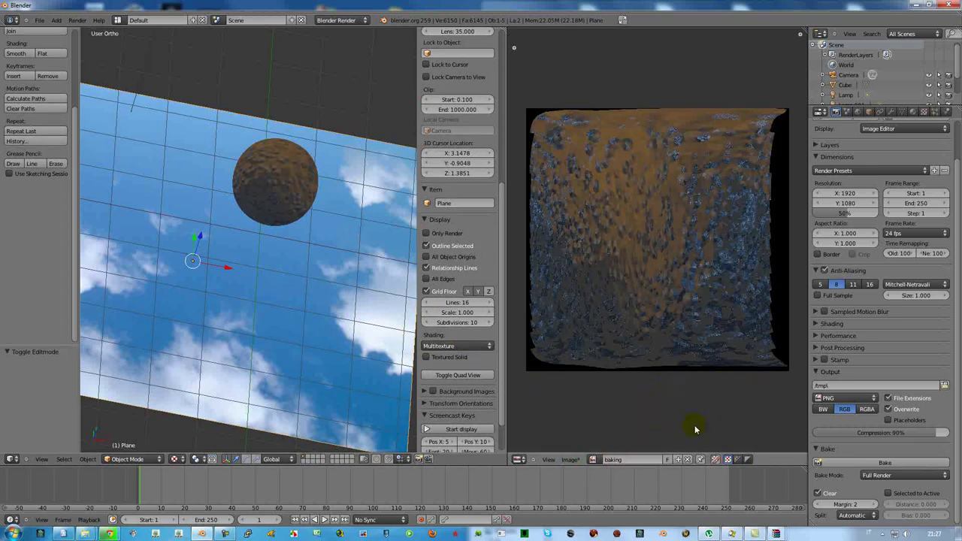
- In the plane's UV texture settings, create a new 1024×1024 image without alpha
left_click(902, 111)
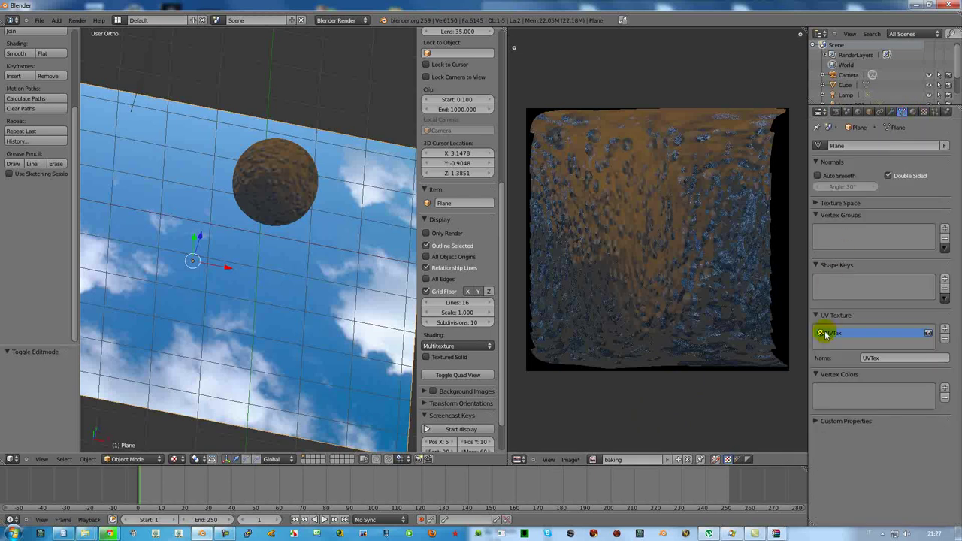
left_click(570, 460)
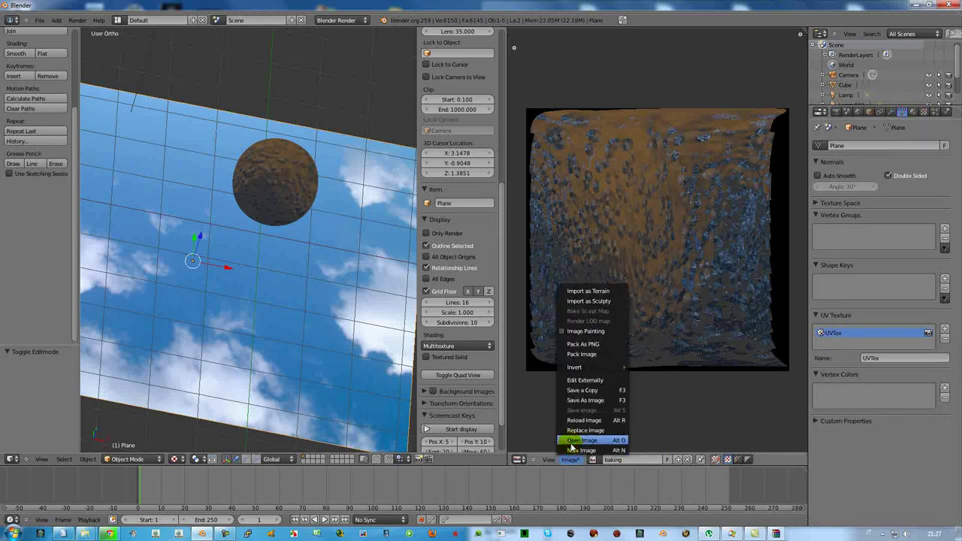
left_click(571, 451)
left_click(586, 426)
type("baking plane")
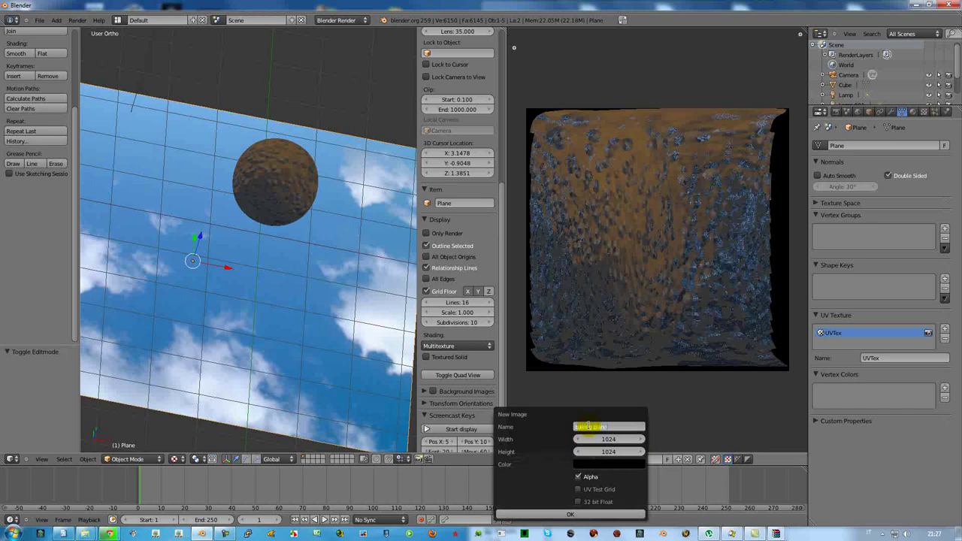
key("Tab")
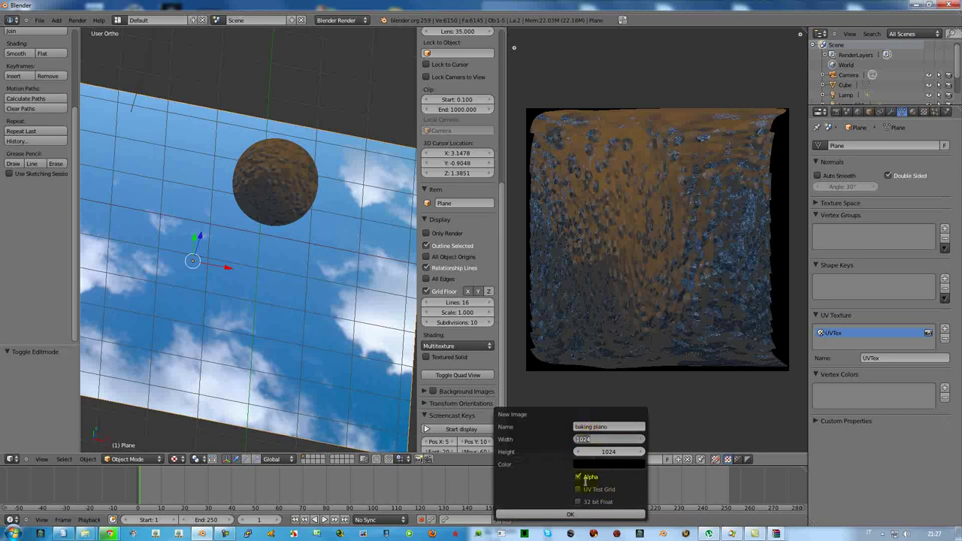
left_click(580, 477)
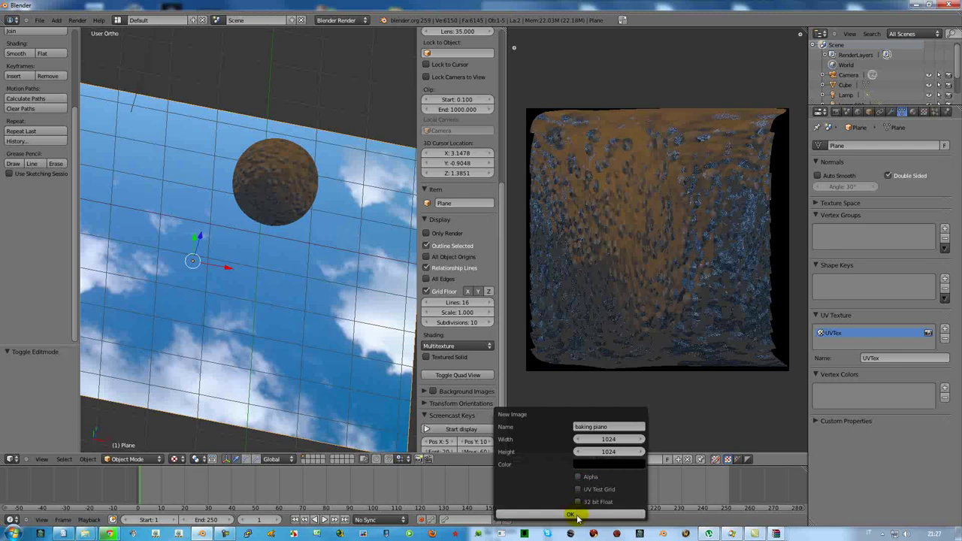
left_click(572, 514)
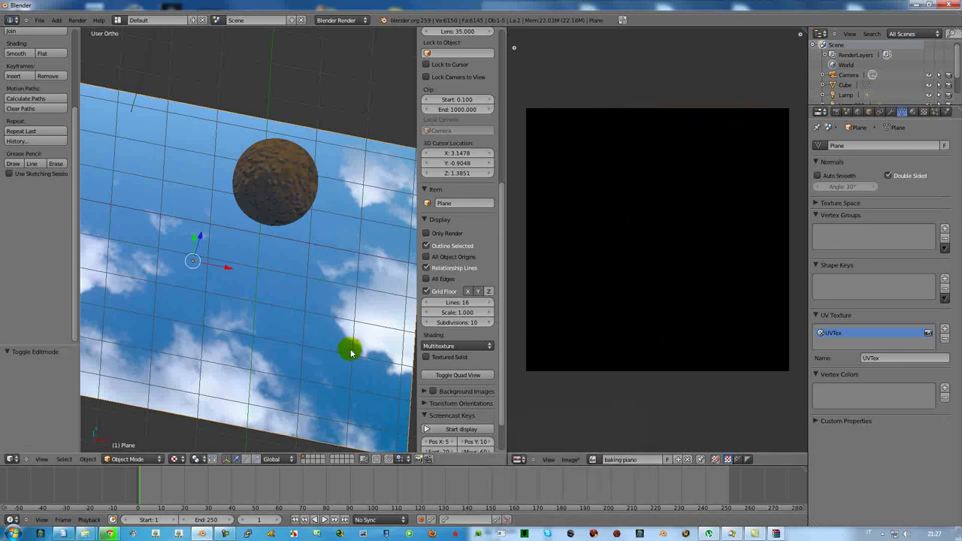
left_click(851, 340)
left_click(483, 193)
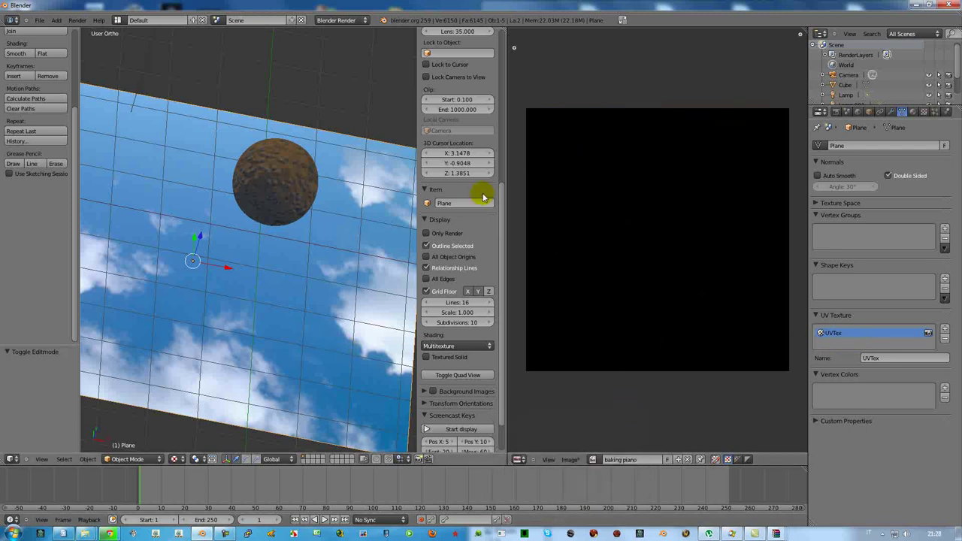
- Bake full-render lighting into the plane's new image and enter Edit Mode
left_click(836, 111)
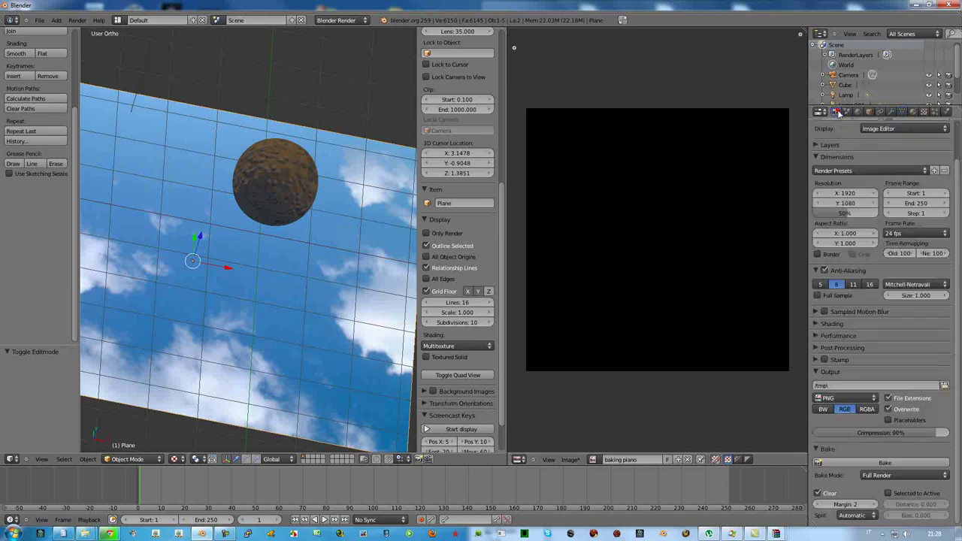
left_click(888, 463)
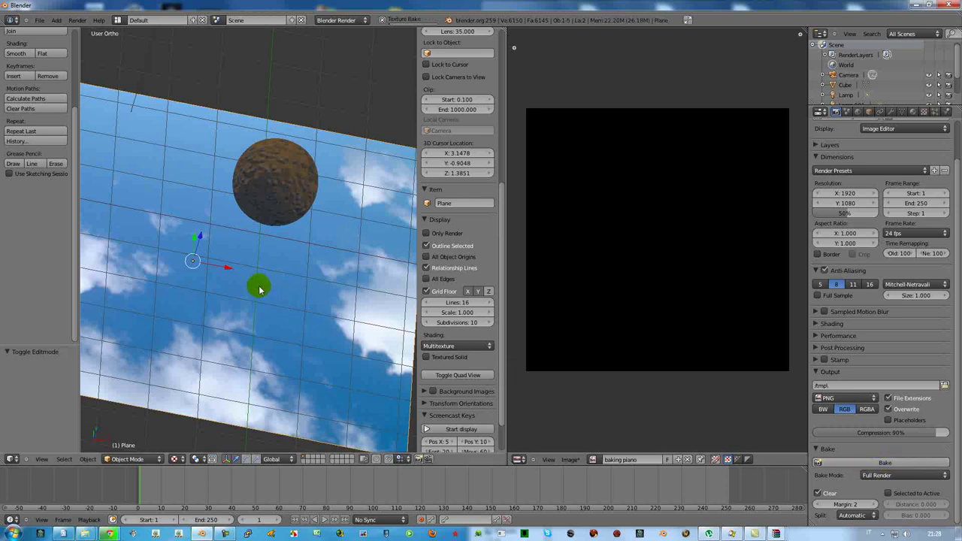
key("Tab")
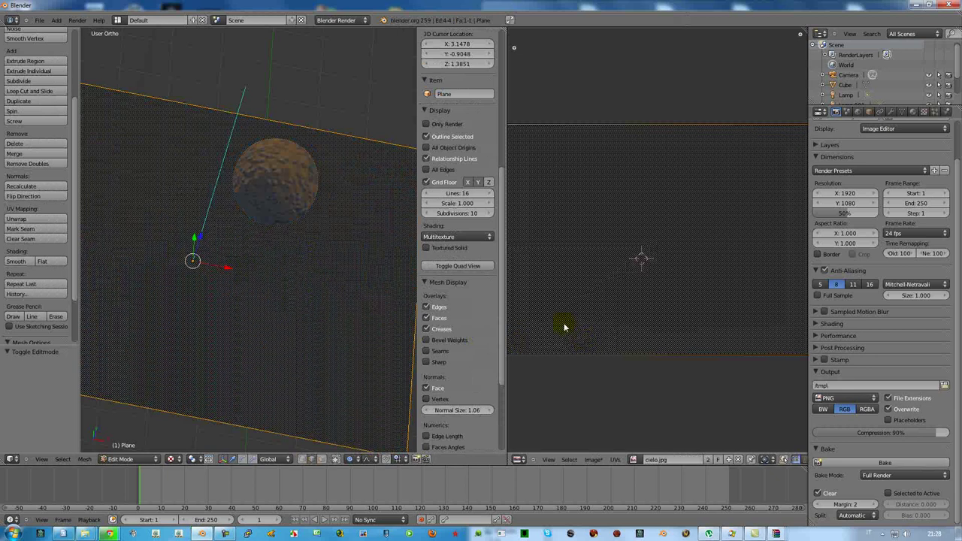
- Zoom out and reload cielo.jpg to restore the cloudy sky image
scroll(276, 264, "down", 2)
scroll(276, 263, "down", 2)
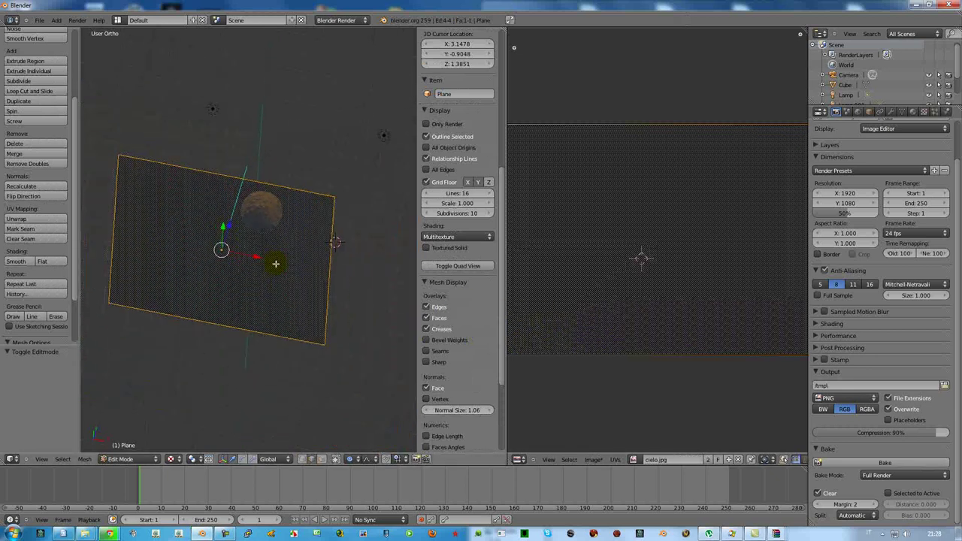
scroll(276, 264, "down", 1)
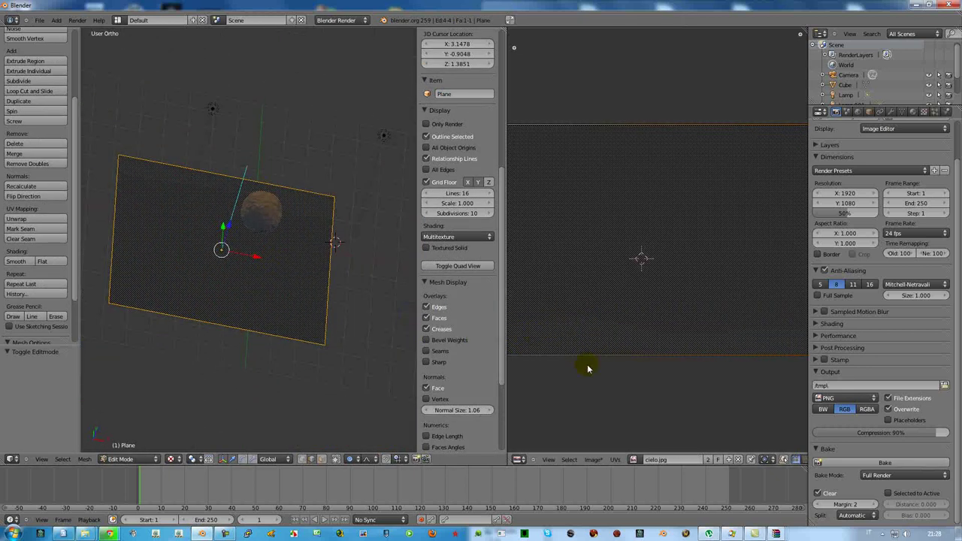
scroll(615, 341, "down", 1)
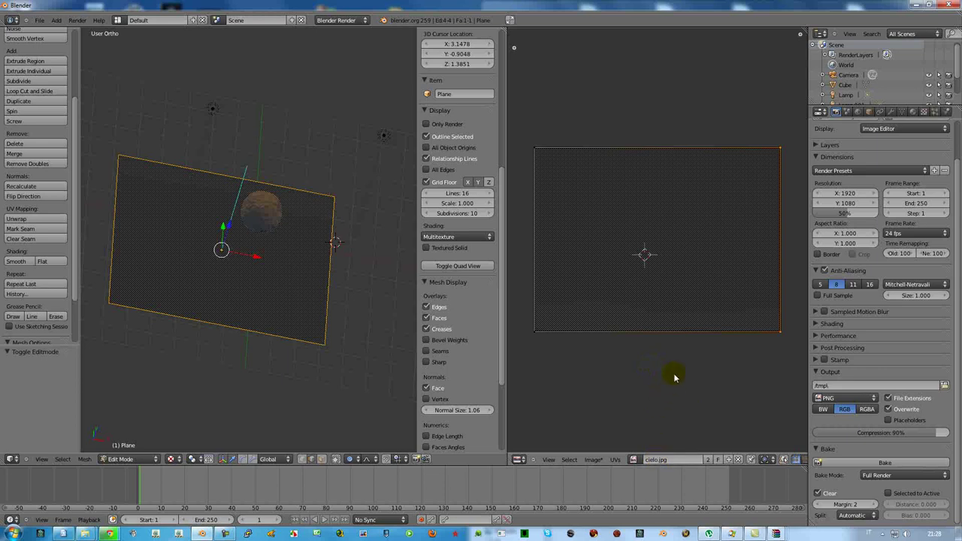
left_click(593, 460)
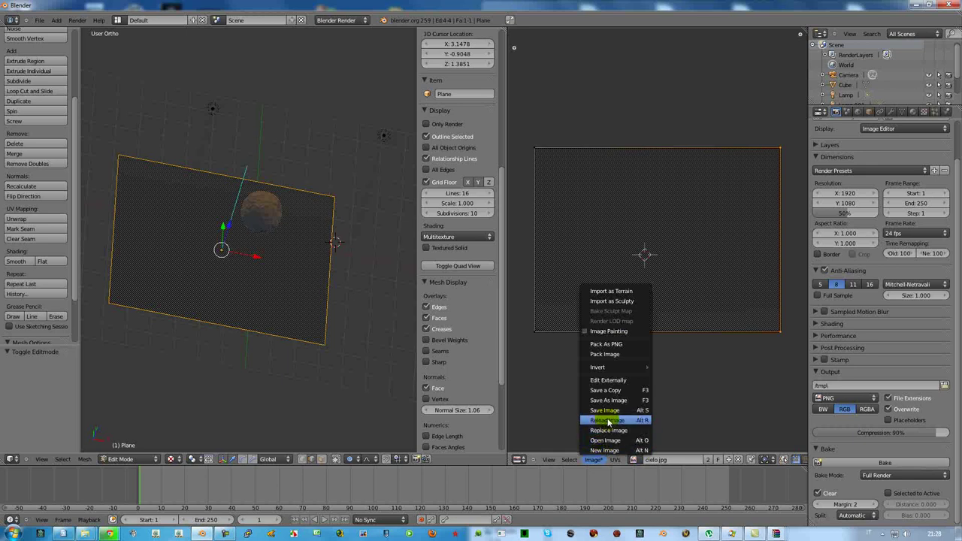
left_click(606, 420)
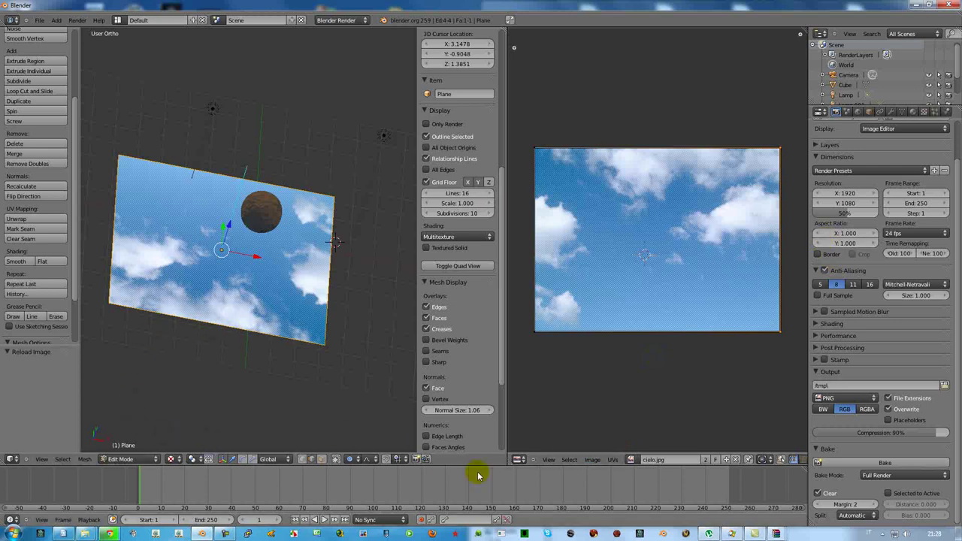
left_click(593, 458)
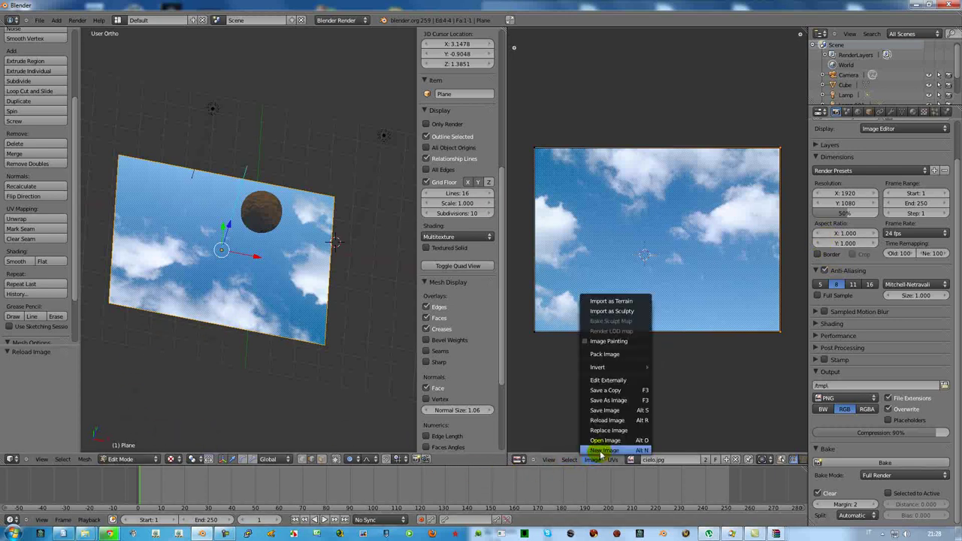
- Create the alpha-free image 'baking cielo 2' and full-render bake the plane into it
left_click(602, 450)
left_click(628, 427)
type("baking cielo 2")
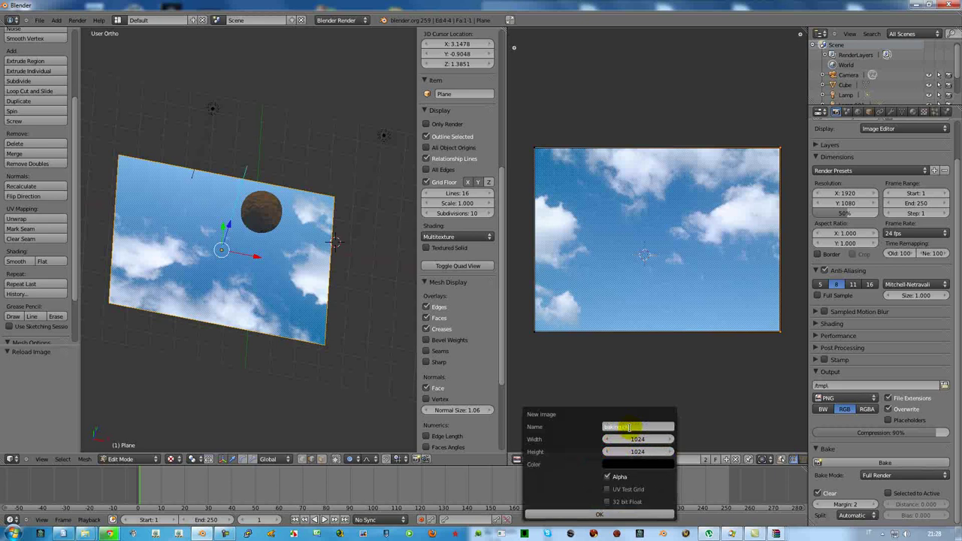
left_click(607, 476)
left_click(601, 514)
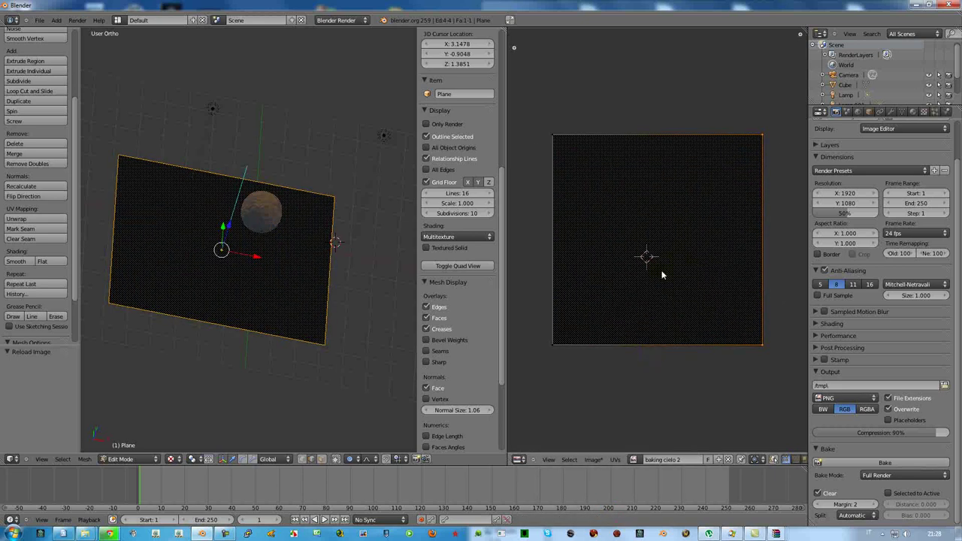
left_click(877, 464)
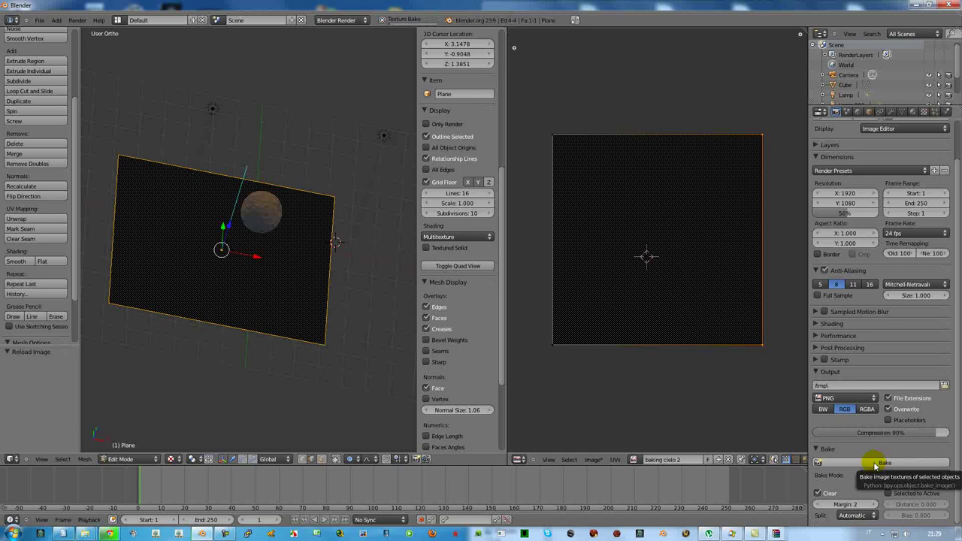
left_click(634, 461)
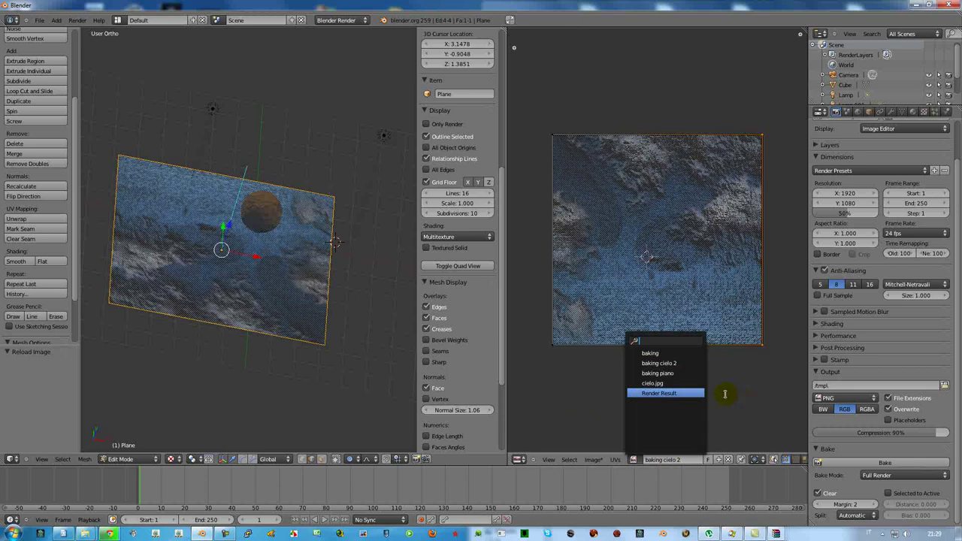
left_click(738, 390)
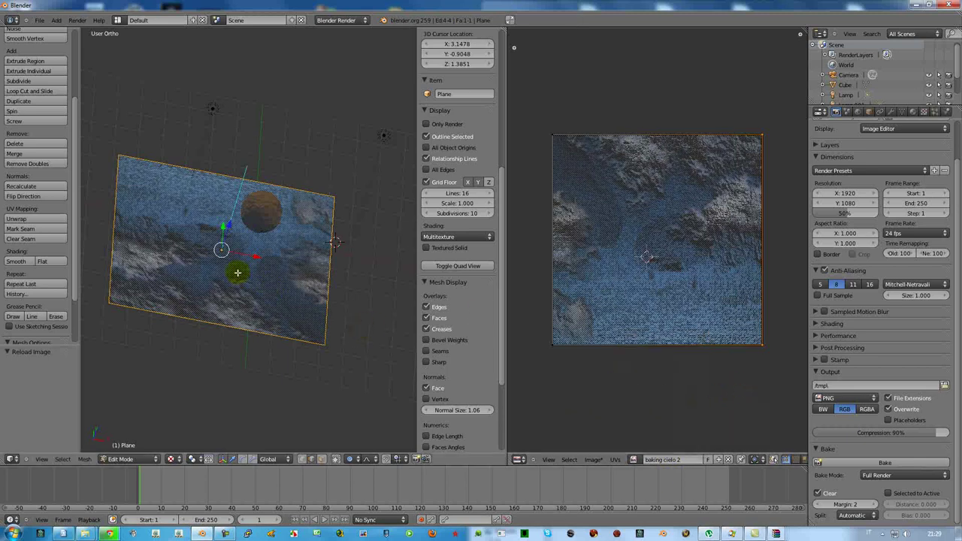
- Return to Object Mode and maximize the 3D view to fill the window
key("Tab")
mouse_move(241, 268)
middle_mouse_down()
mouse_move(256, 208)
mouse_move(216, 208)
mouse_move(235, 264)
mouse_move(258, 267)
middle_mouse_up()
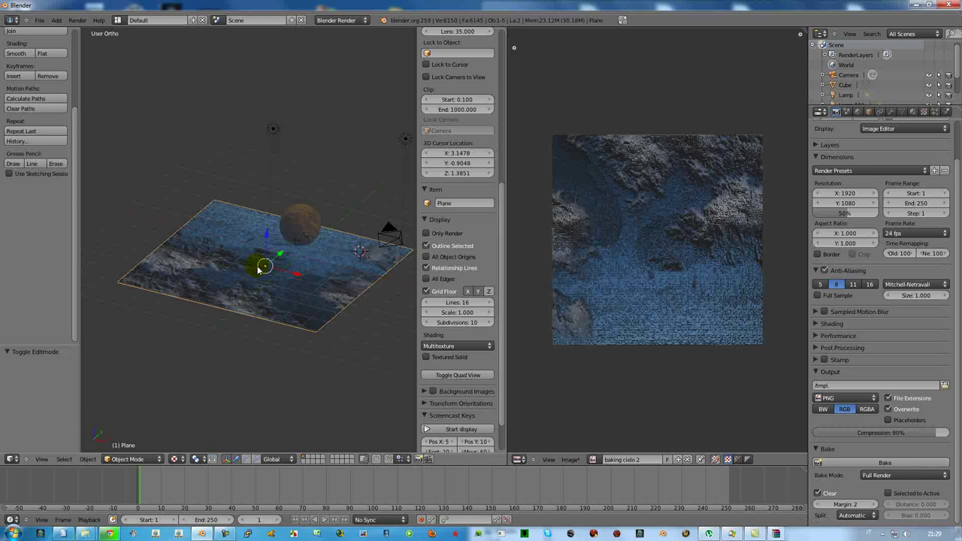
key("ctrl+Up")
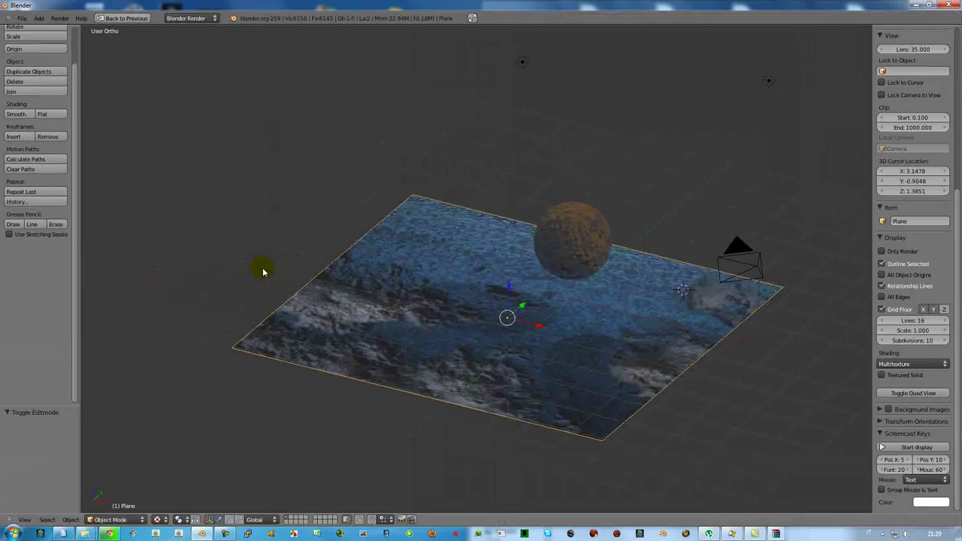
scroll(481, 315, "up", 2)
scroll(481, 315, "up", 2)
mouse_move(511, 339)
middle_mouse_down()
mouse_move(526, 323)
mouse_move(586, 315)
mouse_move(569, 361)
mouse_move(541, 365)
mouse_move(494, 315)
middle_mouse_up()
scroll(456, 338, "down", 2)
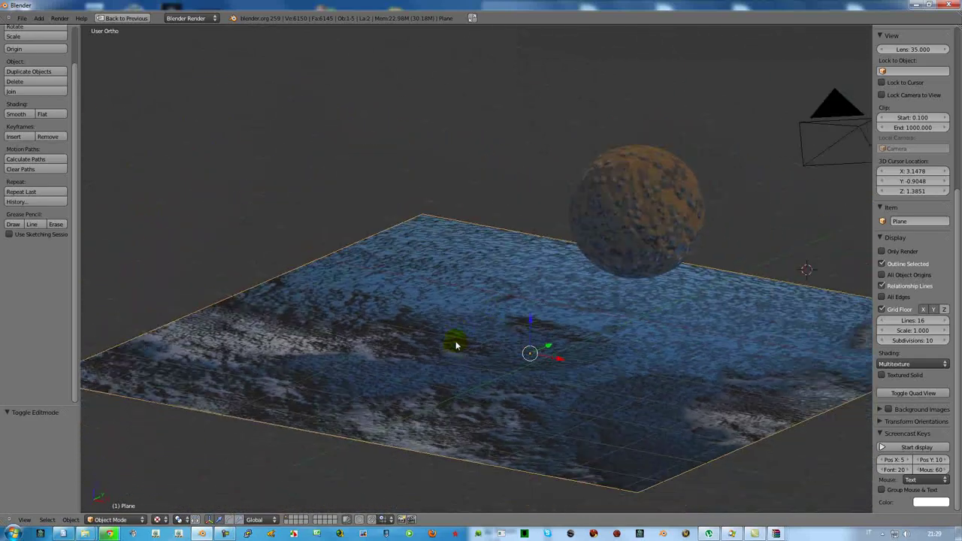
- Orbit around the plane and sphere to examine the baked rocky cloud texture
mouse_move(397, 338)
middle_mouse_down()
mouse_move(522, 392)
mouse_move(552, 423)
mouse_move(486, 426)
mouse_move(466, 357)
mouse_move(444, 339)
mouse_move(445, 378)
mouse_move(489, 382)
middle_mouse_up()
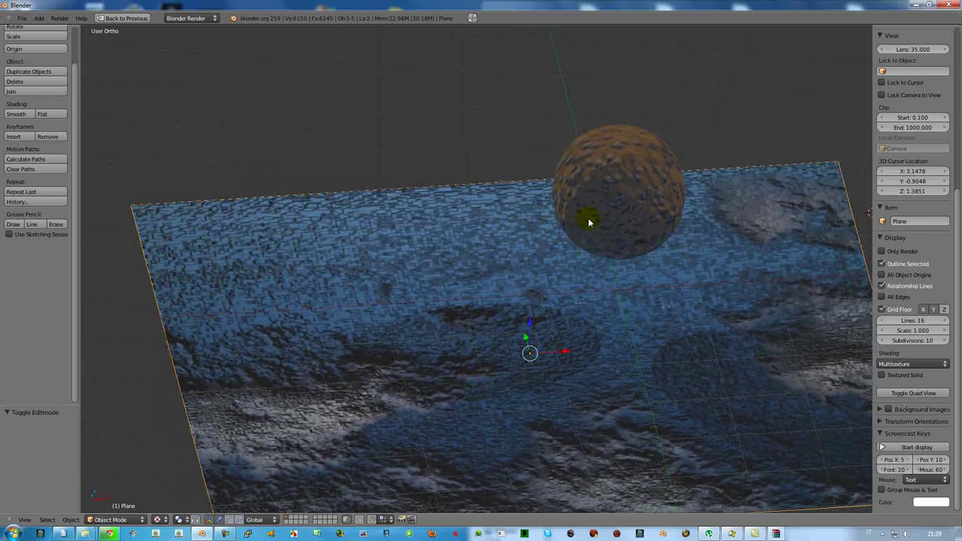
middle_click_drag(589, 217, 591, 254)
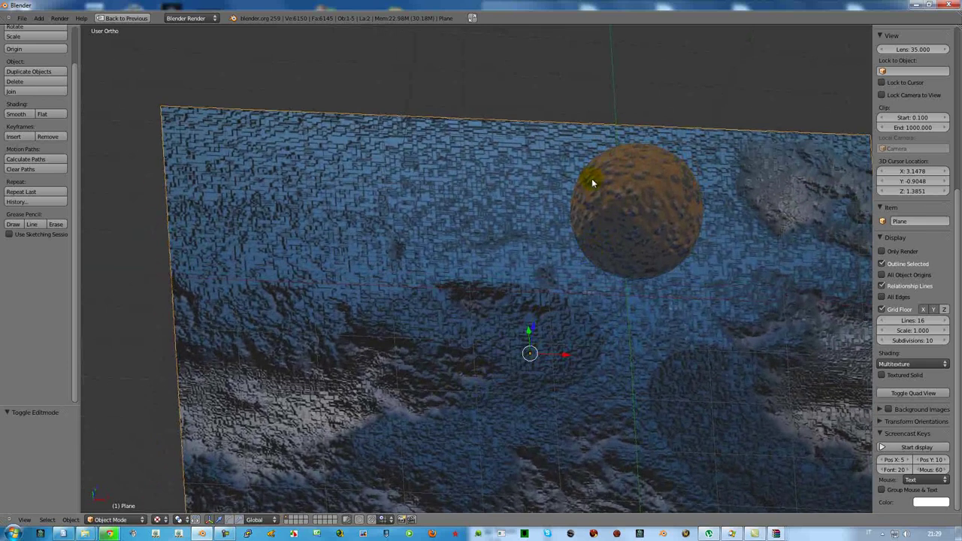
middle_click_drag(672, 384, 670, 403)
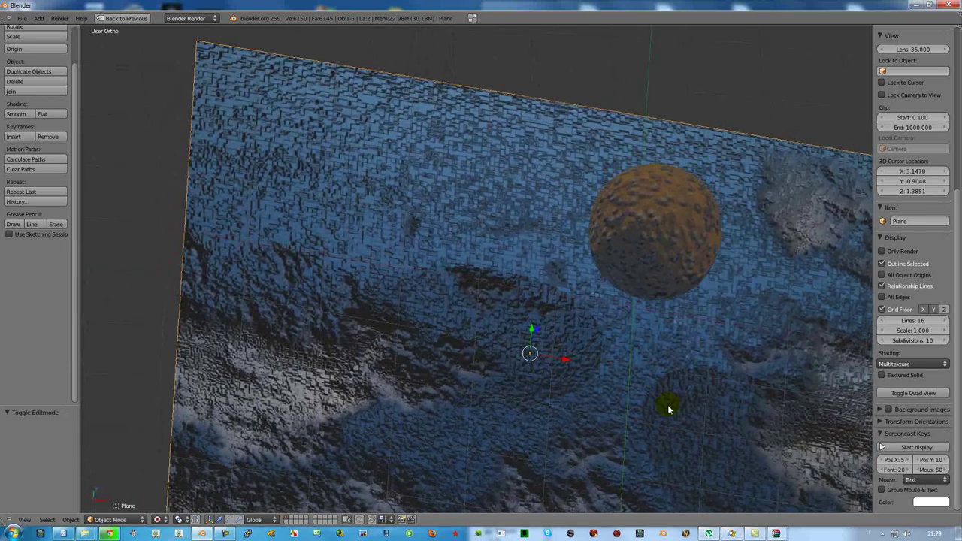
middle_click_drag(532, 365, 548, 275)
mouse_move(425, 326)
middle_mouse_down()
mouse_move(446, 368)
mouse_move(515, 322)
mouse_move(544, 360)
mouse_move(481, 328)
mouse_move(421, 323)
mouse_move(401, 351)
mouse_move(451, 354)
mouse_move(464, 335)
mouse_move(414, 339)
mouse_move(420, 317)
mouse_move(417, 382)
mouse_move(420, 298)
mouse_move(412, 350)
middle_mouse_up()
- Render the final image of the spotted sphere above the cloudy plane with F12
key("F12")
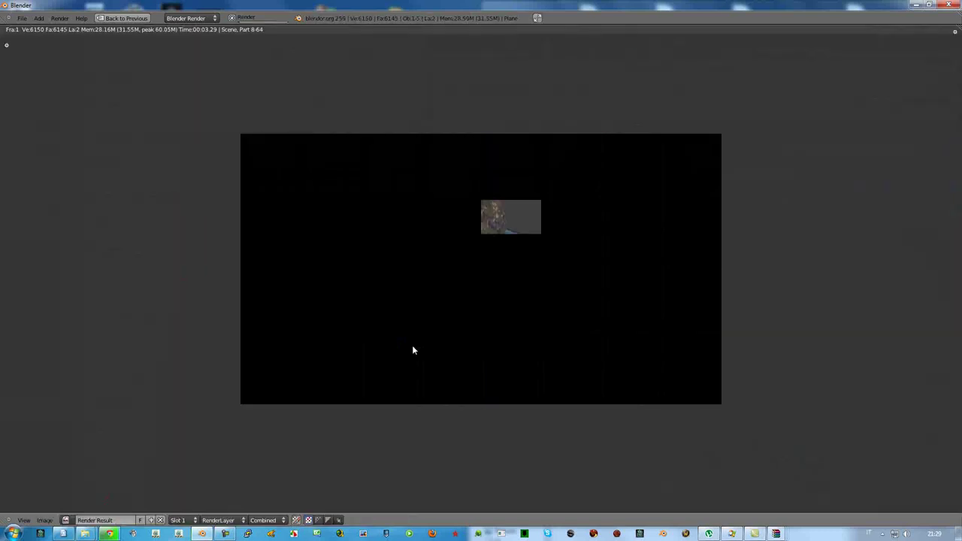